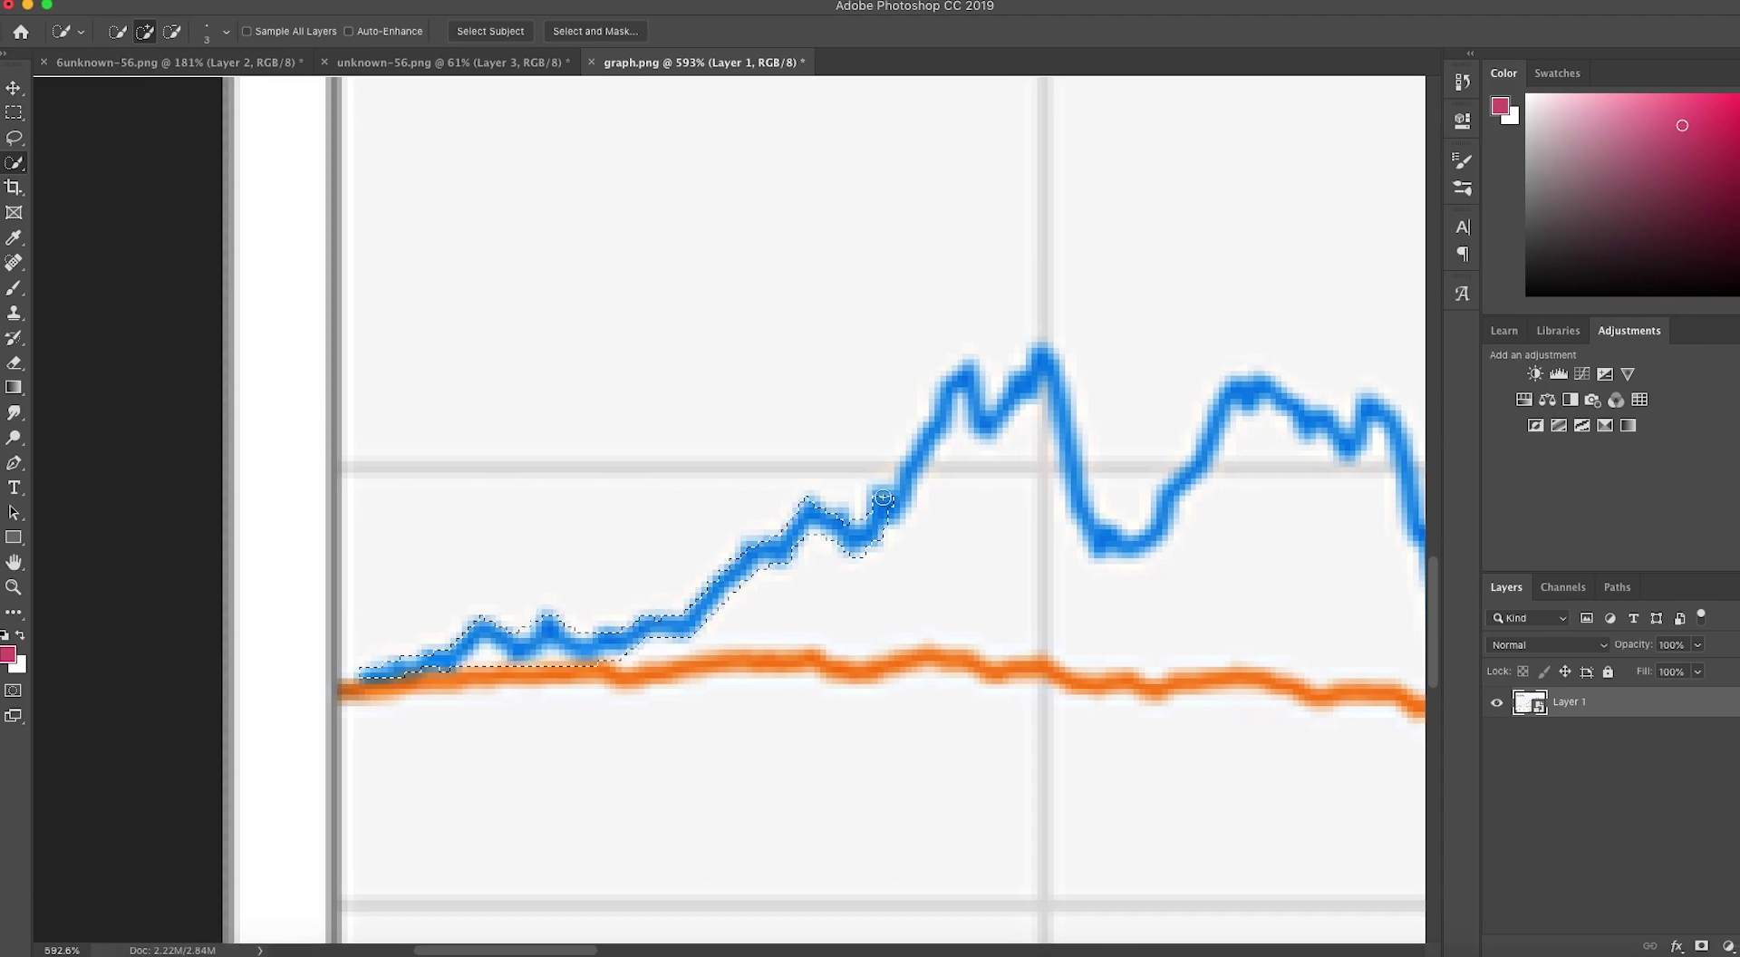
Finish the Quick Selection of the blue AAPL line across the whole graph and copy it to a new layer.
{"action": "mouse_move", "coordinate": [1176, 487]}
{"action": "left_mouse_down"}
{"action": "mouse_move", "coordinate": [1078, 419]}
{"action": "mouse_move", "coordinate": [998, 456]}
{"action": "mouse_move", "coordinate": [1068, 528]}
{"action": "mouse_move", "coordinate": [950, 550]}
{"action": "mouse_move", "coordinate": [1024, 492]}
{"action": "mouse_move", "coordinate": [1007, 440]}
{"action": "mouse_move", "coordinate": [1143, 309]}
{"action": "mouse_move", "coordinate": [1023, 369]}
{"action": "mouse_move", "coordinate": [969, 313]}
{"action": "mouse_move", "coordinate": [991, 390]}
{"action": "mouse_move", "coordinate": [943, 426]}
{"action": "mouse_move", "coordinate": [936, 378]}
{"action": "mouse_move", "coordinate": [1026, 323]}
{"action": "mouse_move", "coordinate": [986, 335]}
{"action": "mouse_move", "coordinate": [1067, 405]}
{"action": "mouse_move", "coordinate": [1076, 328]}
{"action": "mouse_move", "coordinate": [1130, 390]}
{"action": "mouse_move", "coordinate": [1063, 442]}
{"action": "mouse_move", "coordinate": [1034, 521]}
{"action": "mouse_move", "coordinate": [1090, 278]}
{"action": "mouse_move", "coordinate": [1198, 395]}
{"action": "mouse_move", "coordinate": [1089, 422]}
{"action": "mouse_move", "coordinate": [1145, 246]}
{"action": "mouse_move", "coordinate": [1180, 452]}
{"action": "mouse_move", "coordinate": [1078, 538]}
{"action": "mouse_move", "coordinate": [1111, 642]}
{"action": "mouse_move", "coordinate": [1078, 578]}
{"action": "mouse_move", "coordinate": [1057, 593]}
{"action": "mouse_move", "coordinate": [1087, 520]}
{"action": "mouse_move", "coordinate": [1185, 572]}
{"action": "mouse_move", "coordinate": [1123, 713]}
{"action": "mouse_move", "coordinate": [1128, 598]}
{"action": "mouse_move", "coordinate": [1096, 543]}
{"action": "mouse_move", "coordinate": [1131, 665]}
{"action": "mouse_move", "coordinate": [1061, 719]}
{"action": "mouse_move", "coordinate": [1128, 818]}
{"action": "mouse_move", "coordinate": [1200, 716]}
{"action": "mouse_move", "coordinate": [1049, 462]}
{"action": "mouse_move", "coordinate": [1083, 744]}
{"action": "mouse_move", "coordinate": [1020, 509]}
{"action": "mouse_move", "coordinate": [1060, 466]}
{"action": "mouse_move", "coordinate": [1104, 670]}
{"action": "left_mouse_up"}
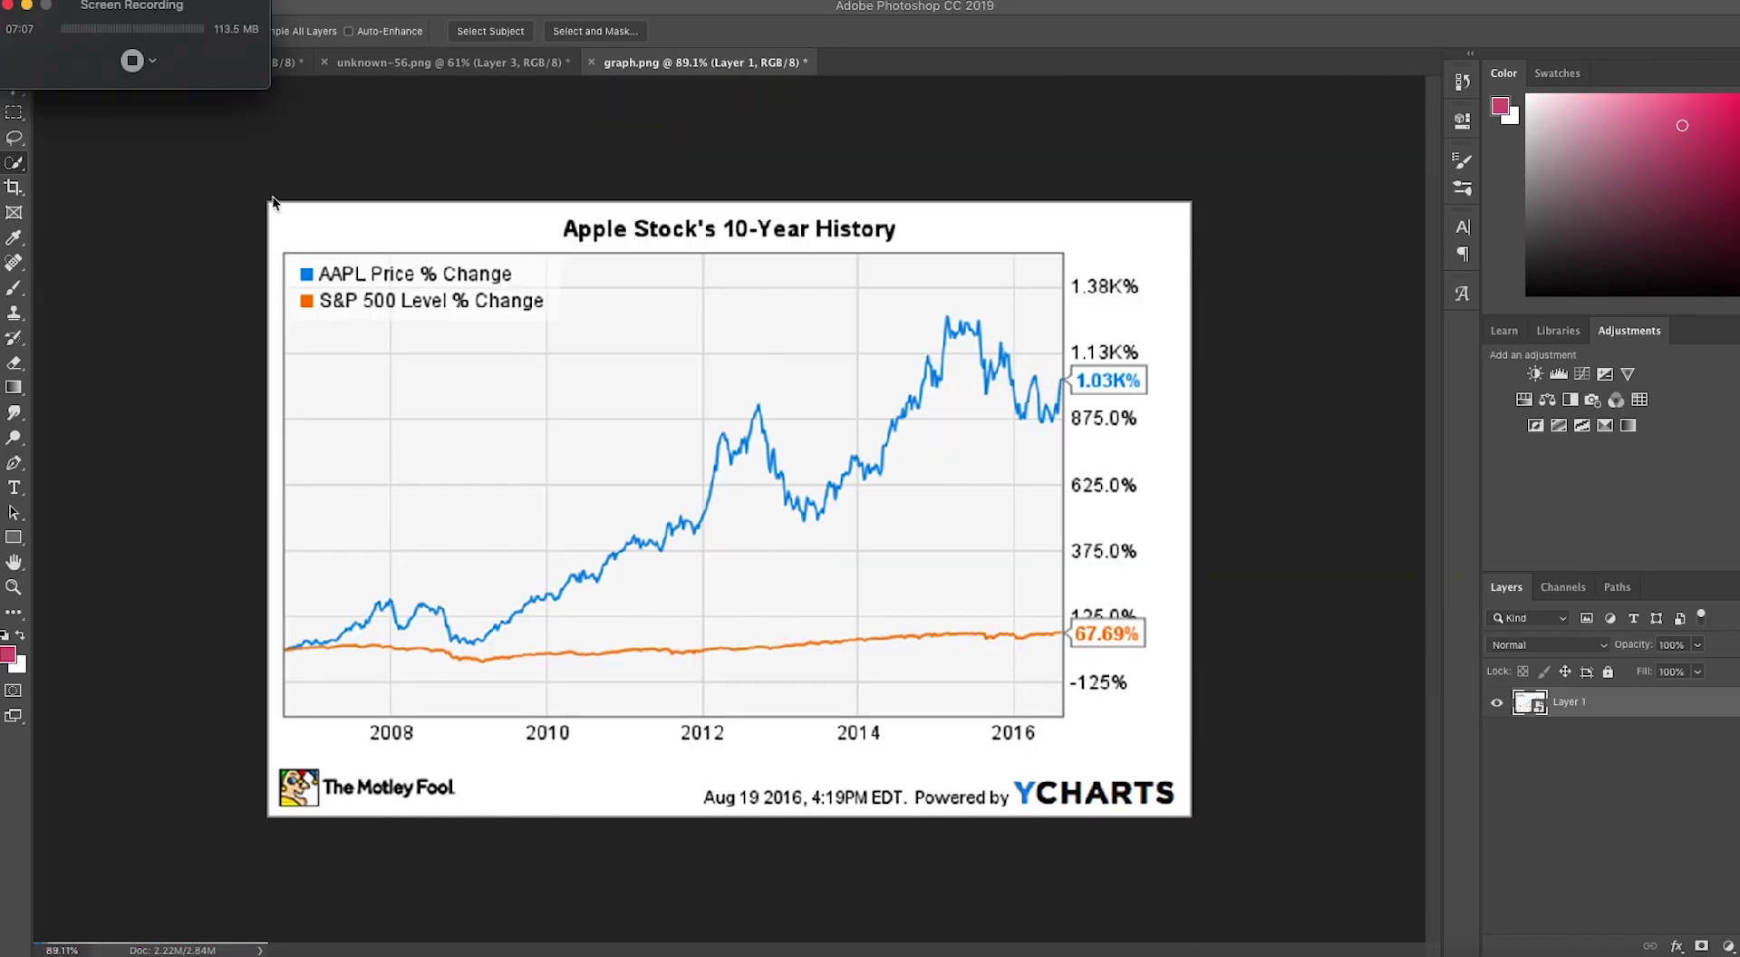
{"action": "key", "text": "super+0"}
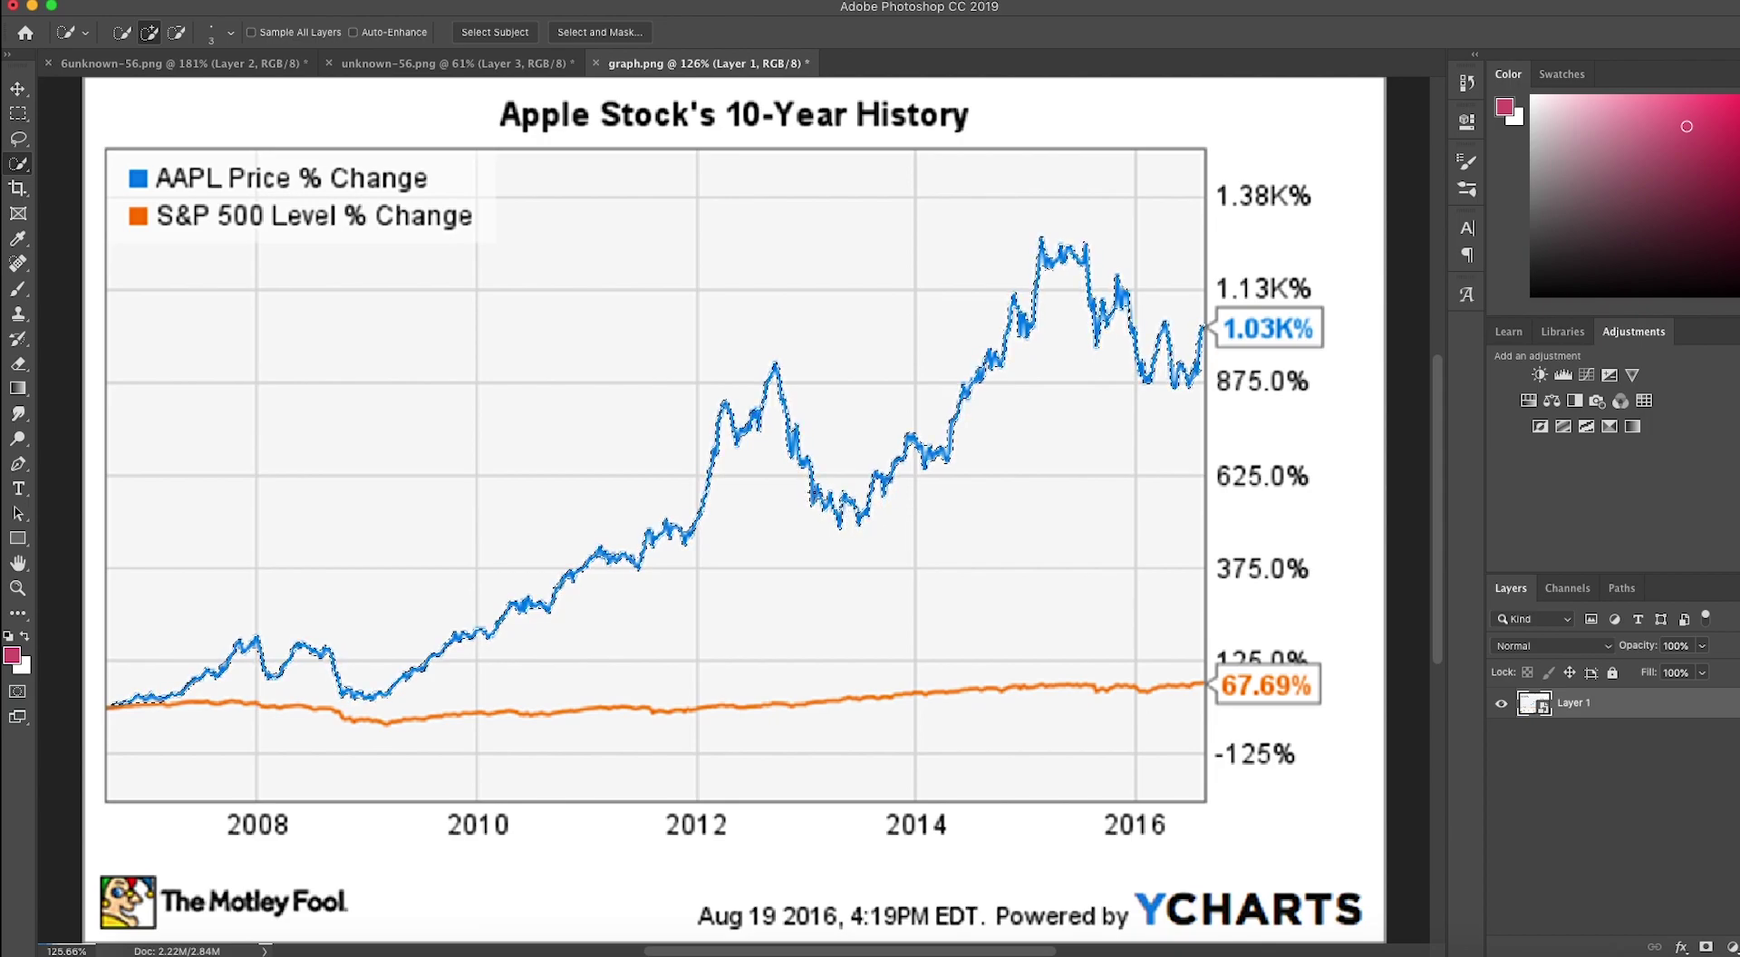
{"action": "right_click", "coordinate": [814, 494]}
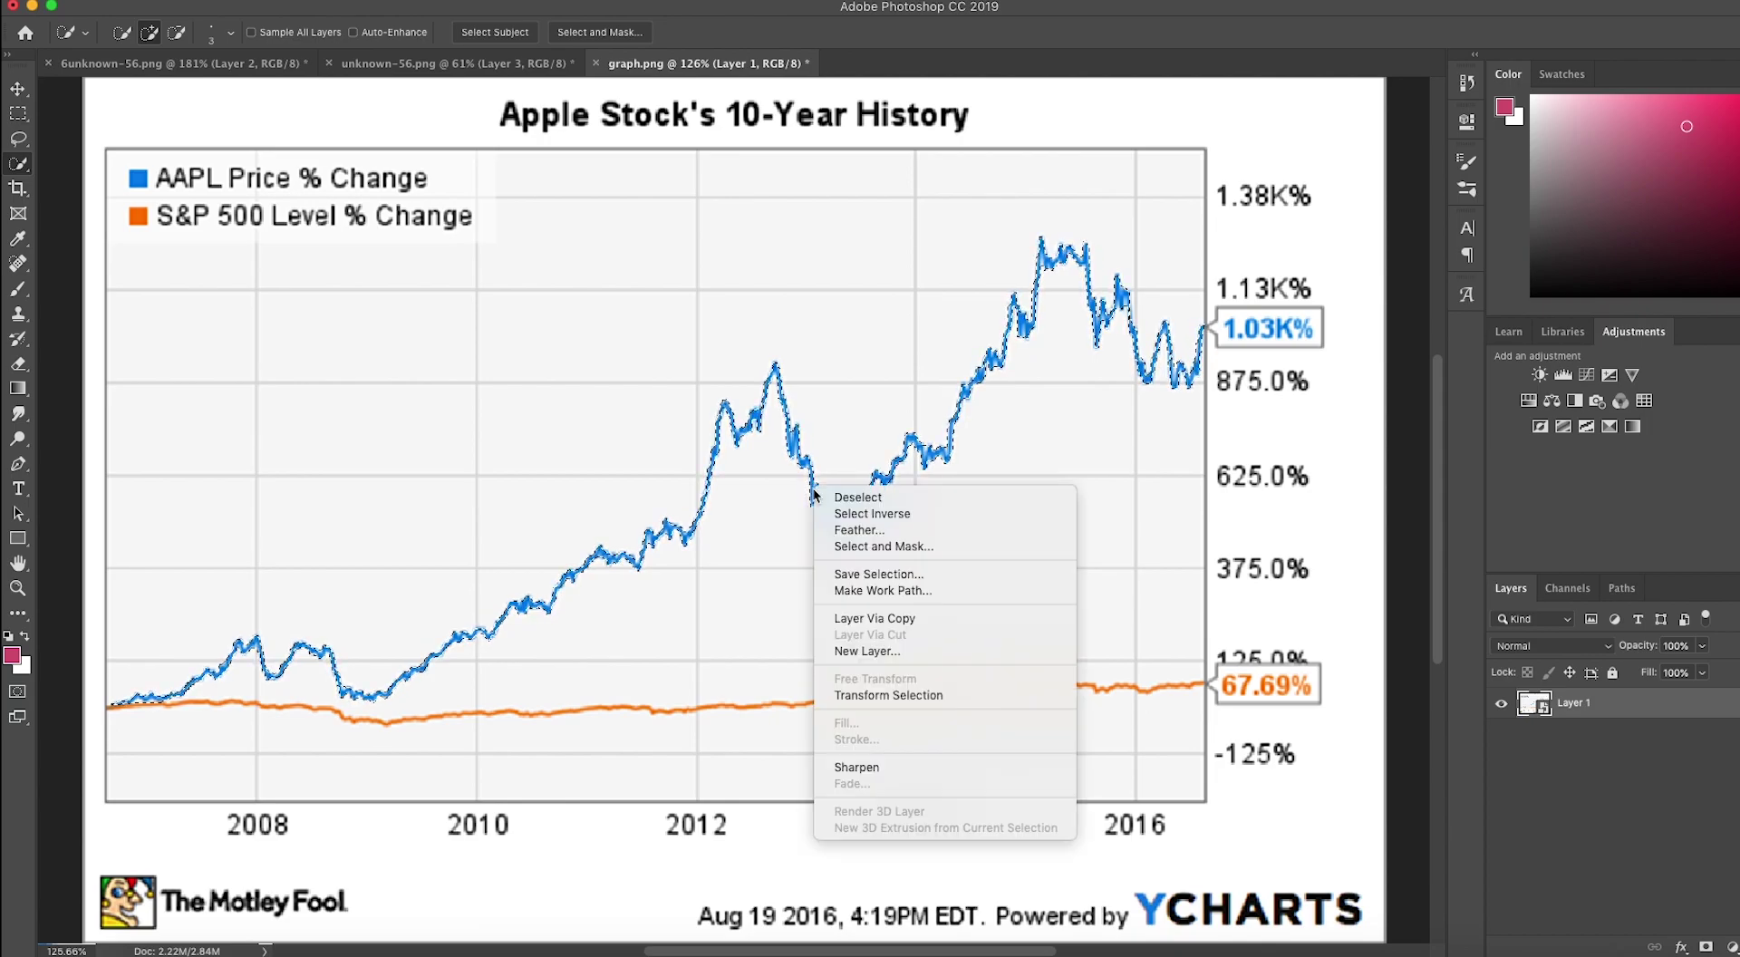
{"action": "left_click", "coordinate": [928, 617]}
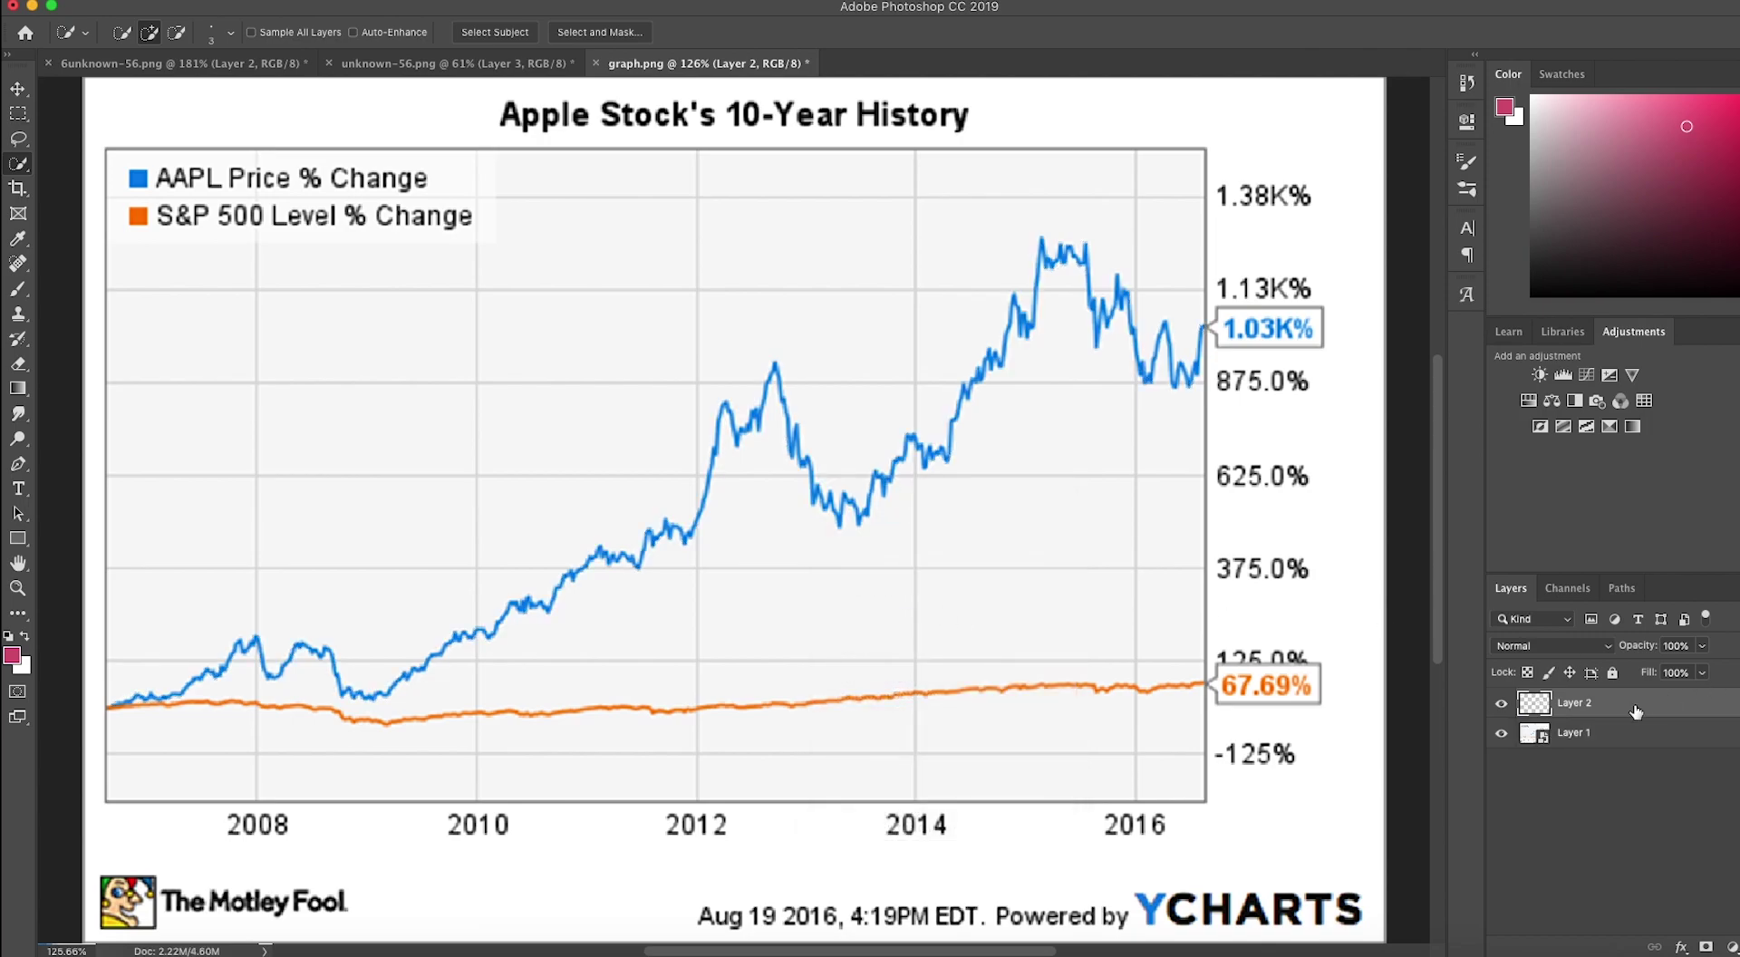
Hide the original graph layer to inspect the extracted blue line on its own, and show the graph again.
{"action": "left_click", "coordinate": [1500, 734]}
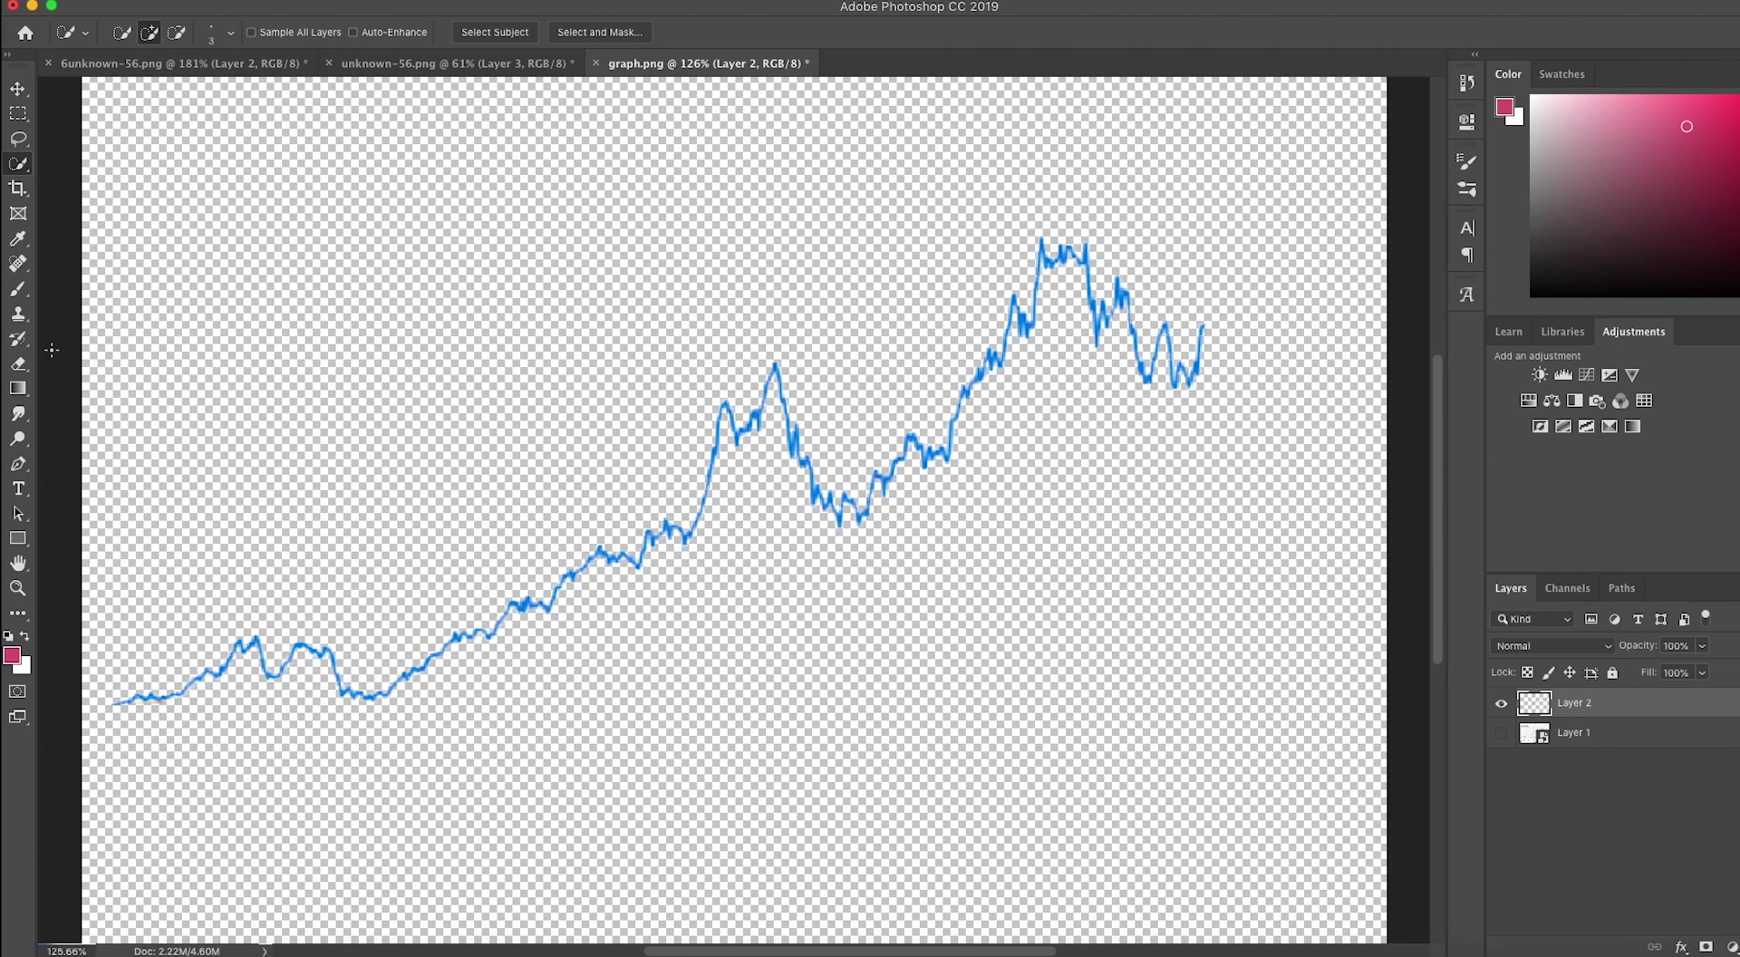
{"action": "left_click", "coordinate": [22, 364]}
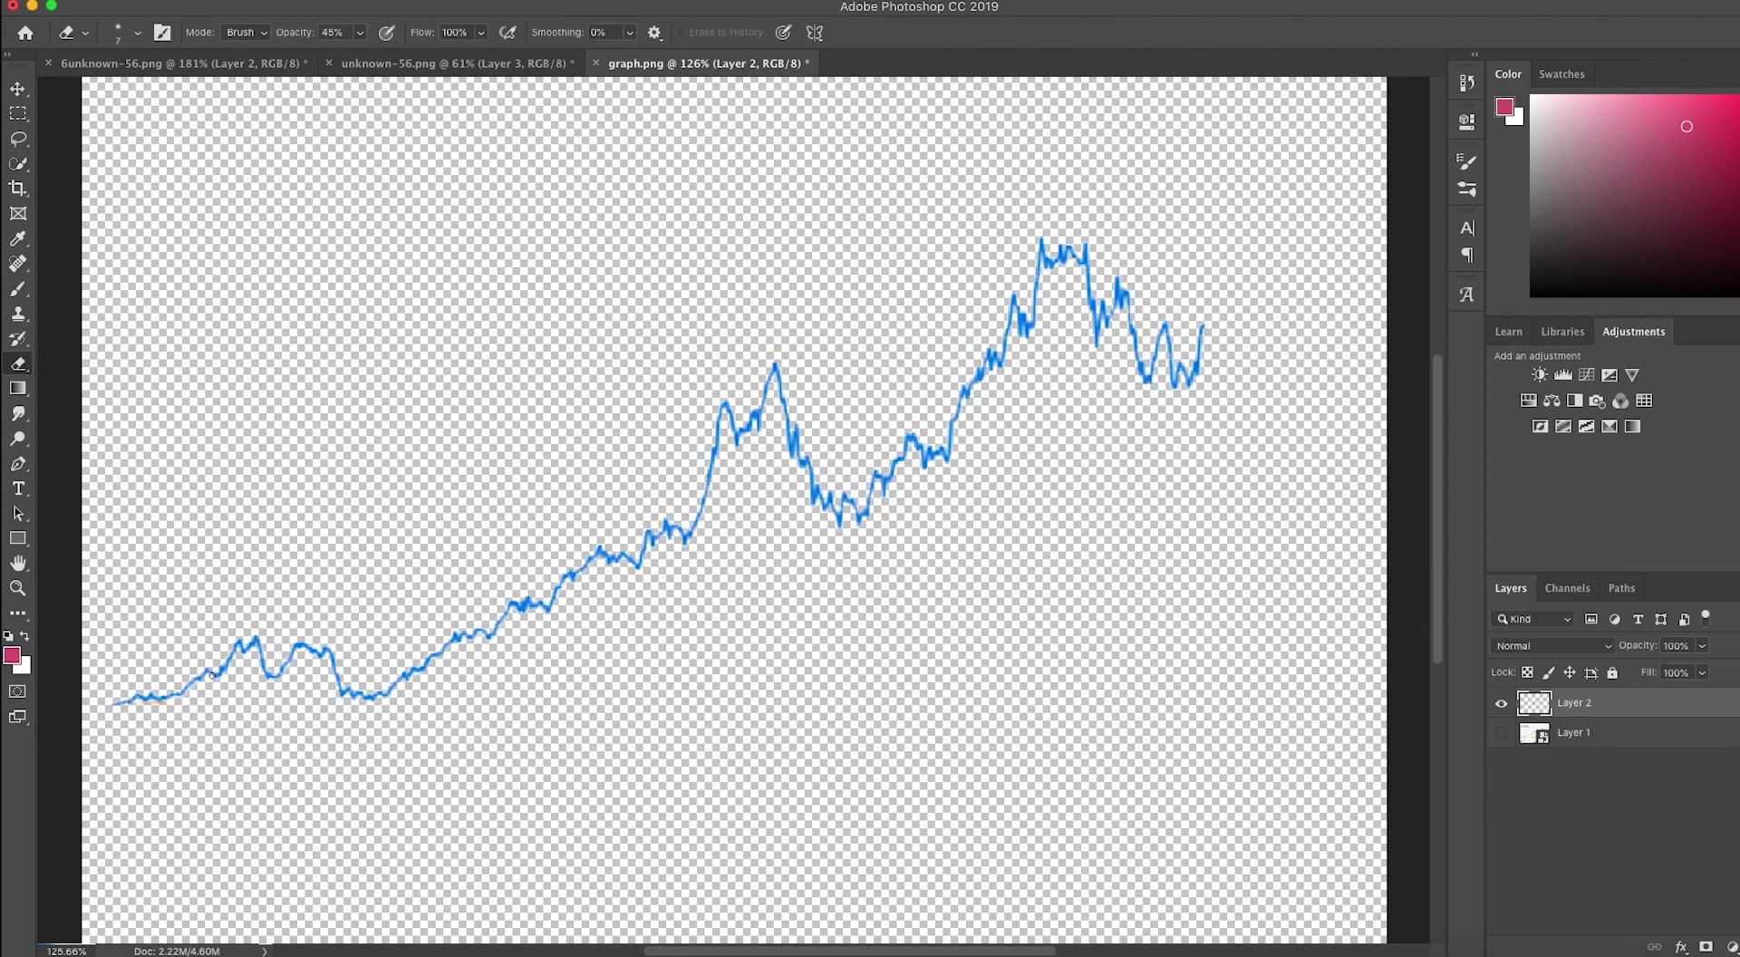
{"action": "scroll", "coordinate": [214, 668], "scroll_direction": "left", "scroll_amount": 2}
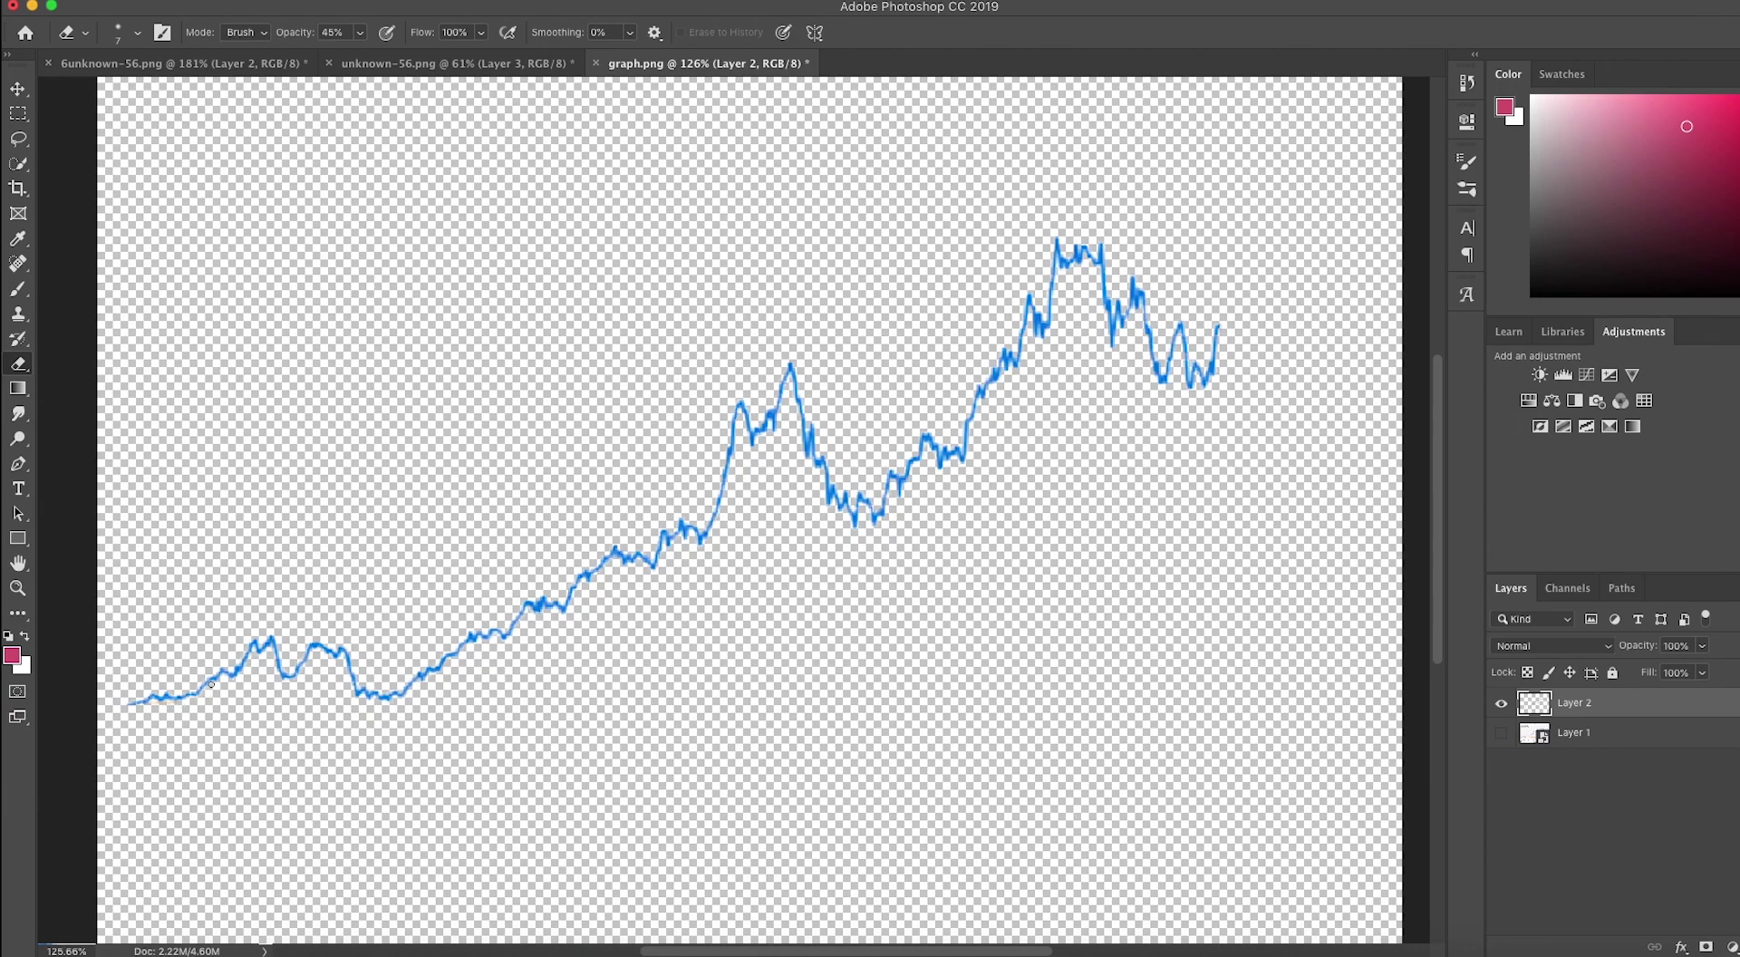
{"action": "left_click", "coordinate": [1502, 733]}
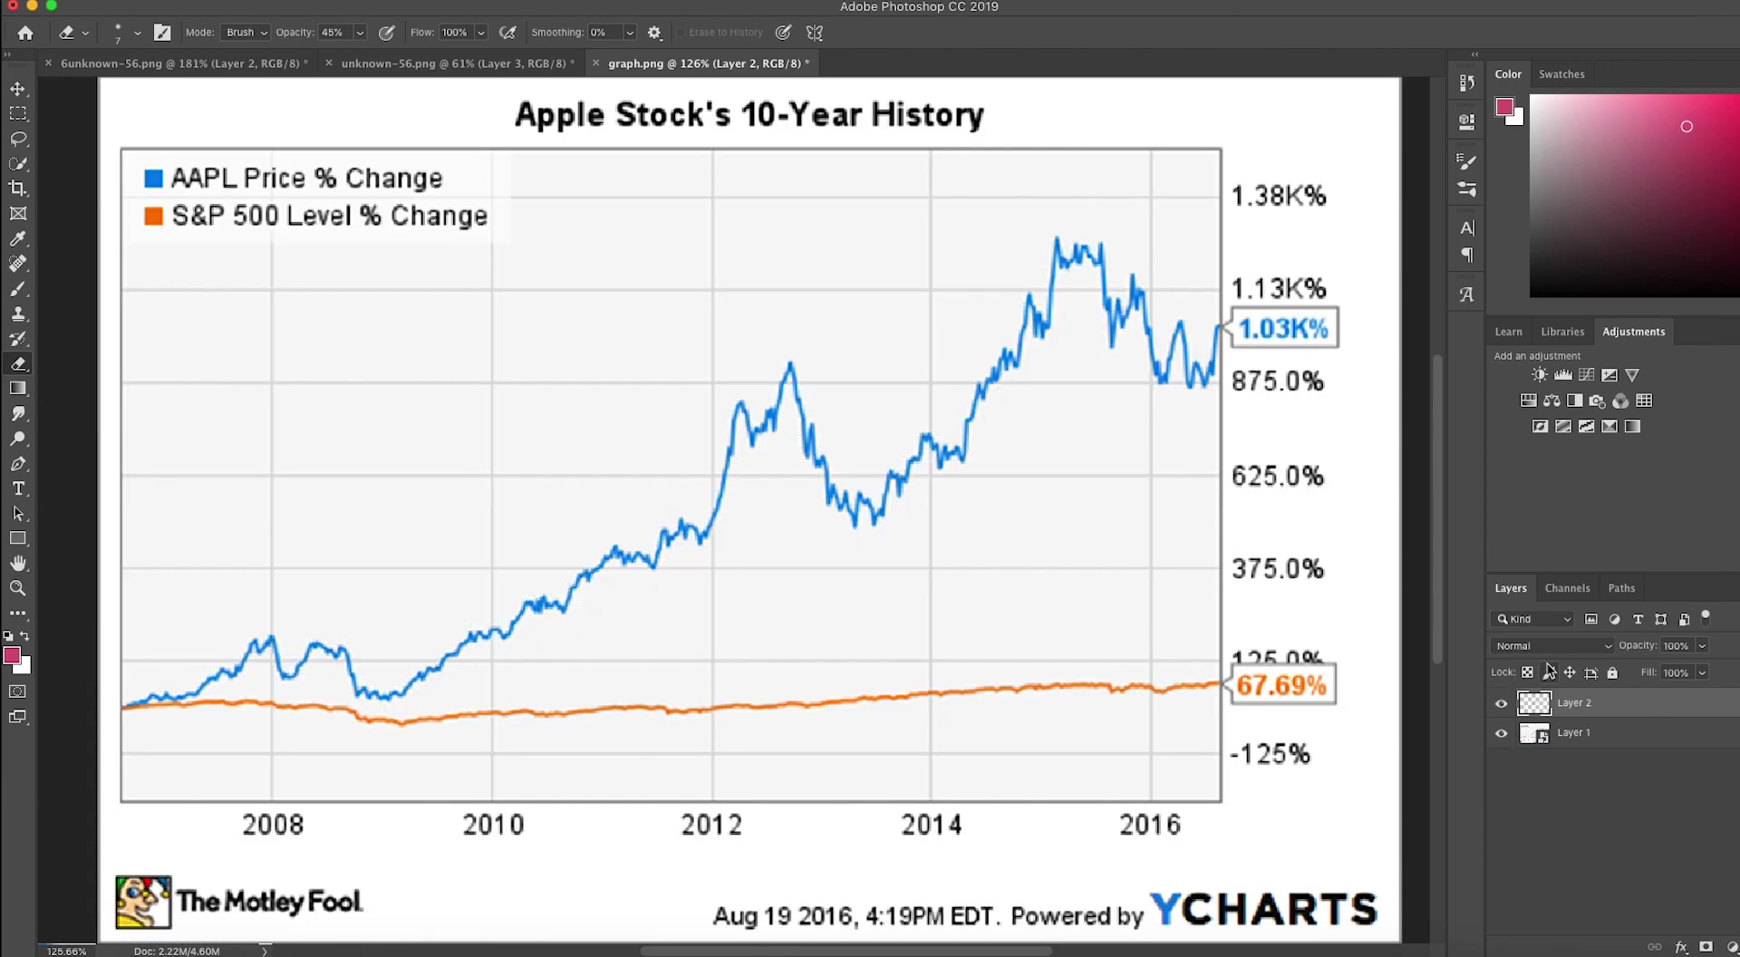
Trace the blue AAPL line from start to end with a Pen tool path and add an empty layer above Layer 1.
{"action": "left_click", "coordinate": [1595, 738]}
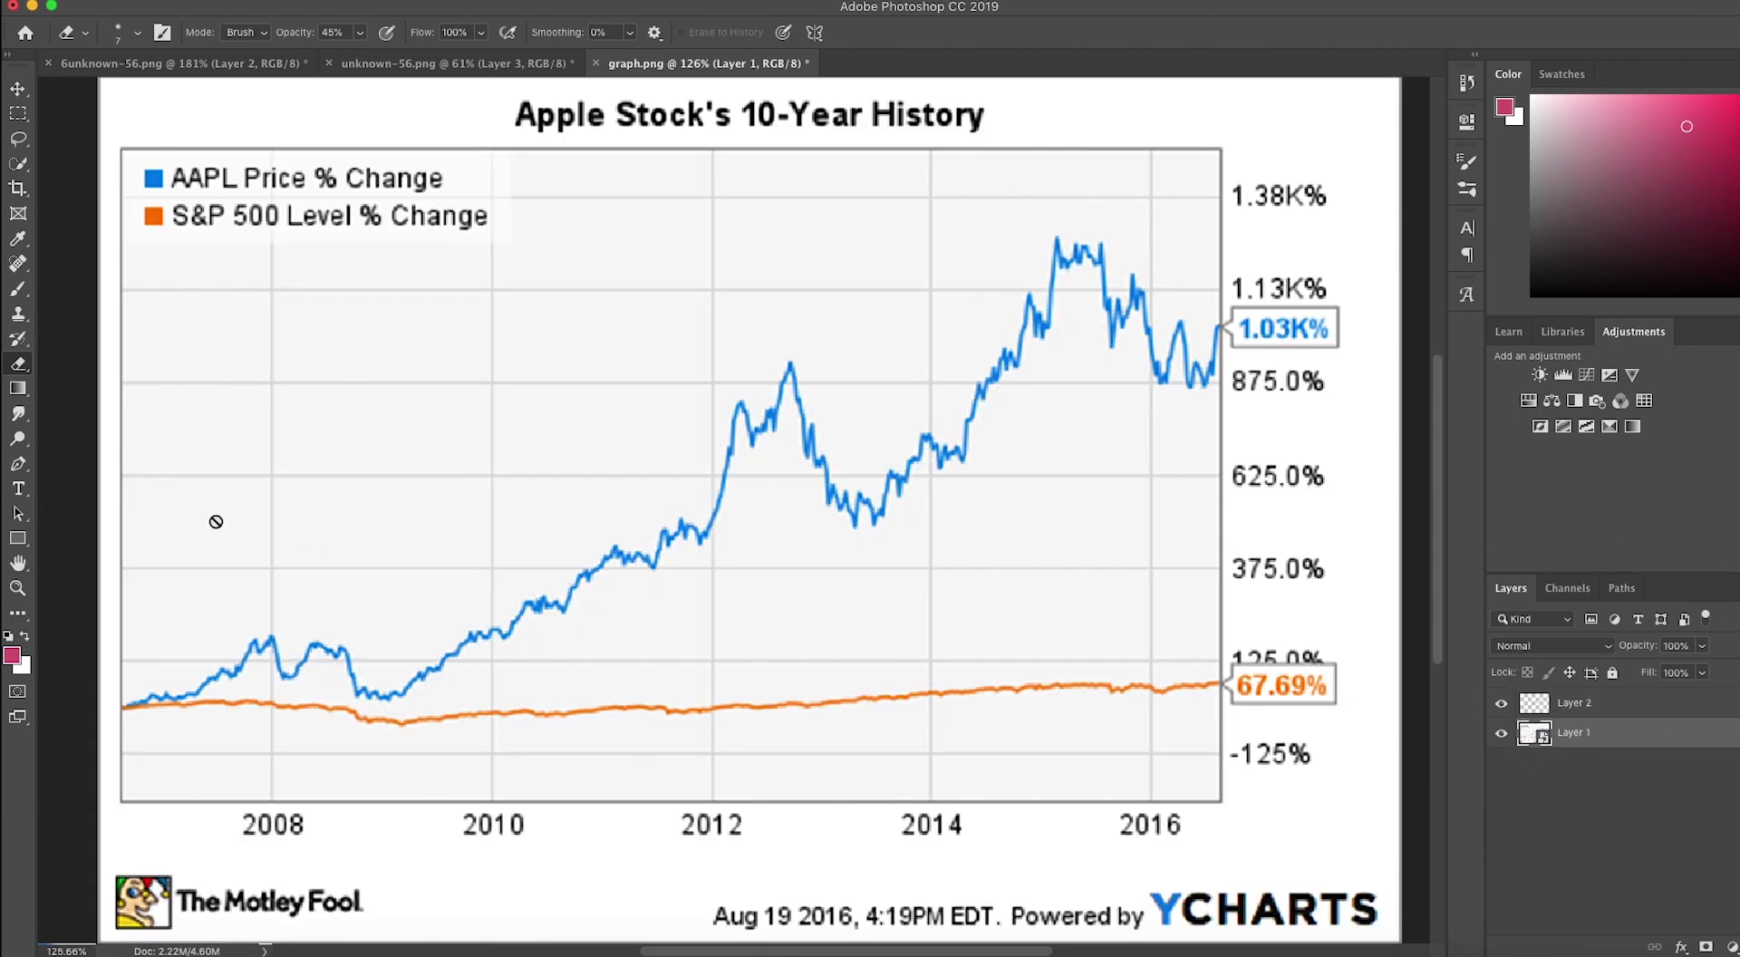
{"action": "left_click", "coordinate": [18, 463]}
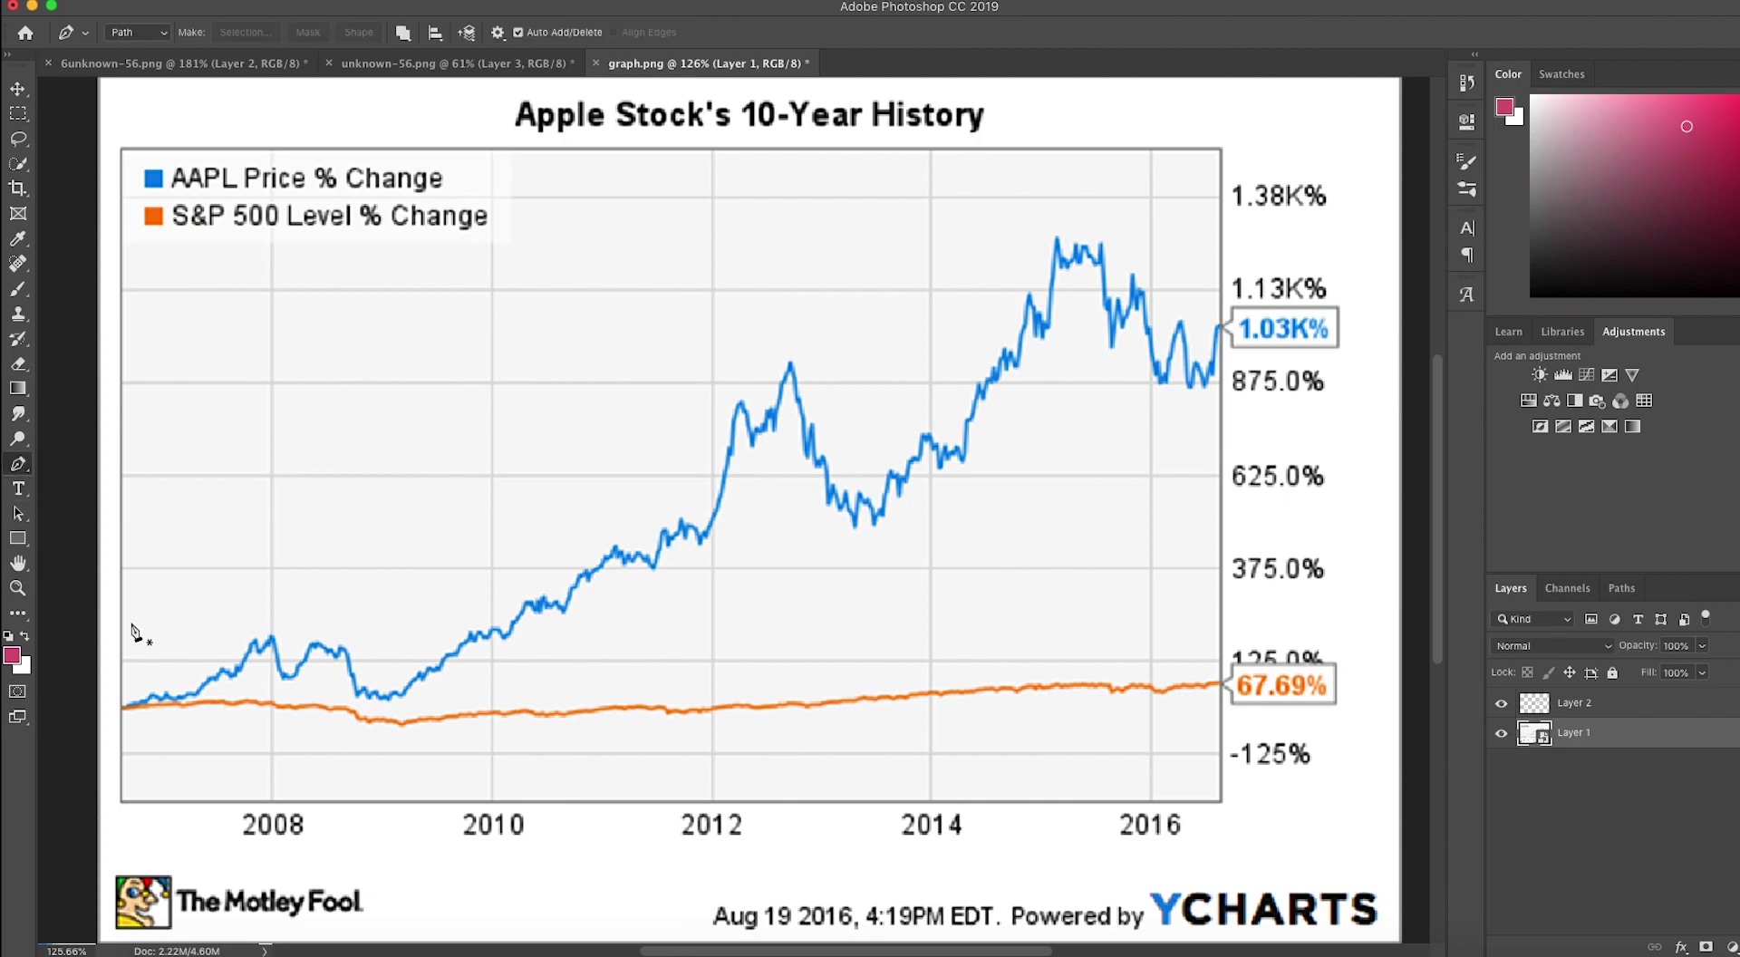
{"action": "key", "text": "super+plus"}
{"action": "scroll", "coordinate": [148, 670], "scroll_direction": "left", "scroll_amount": 5}
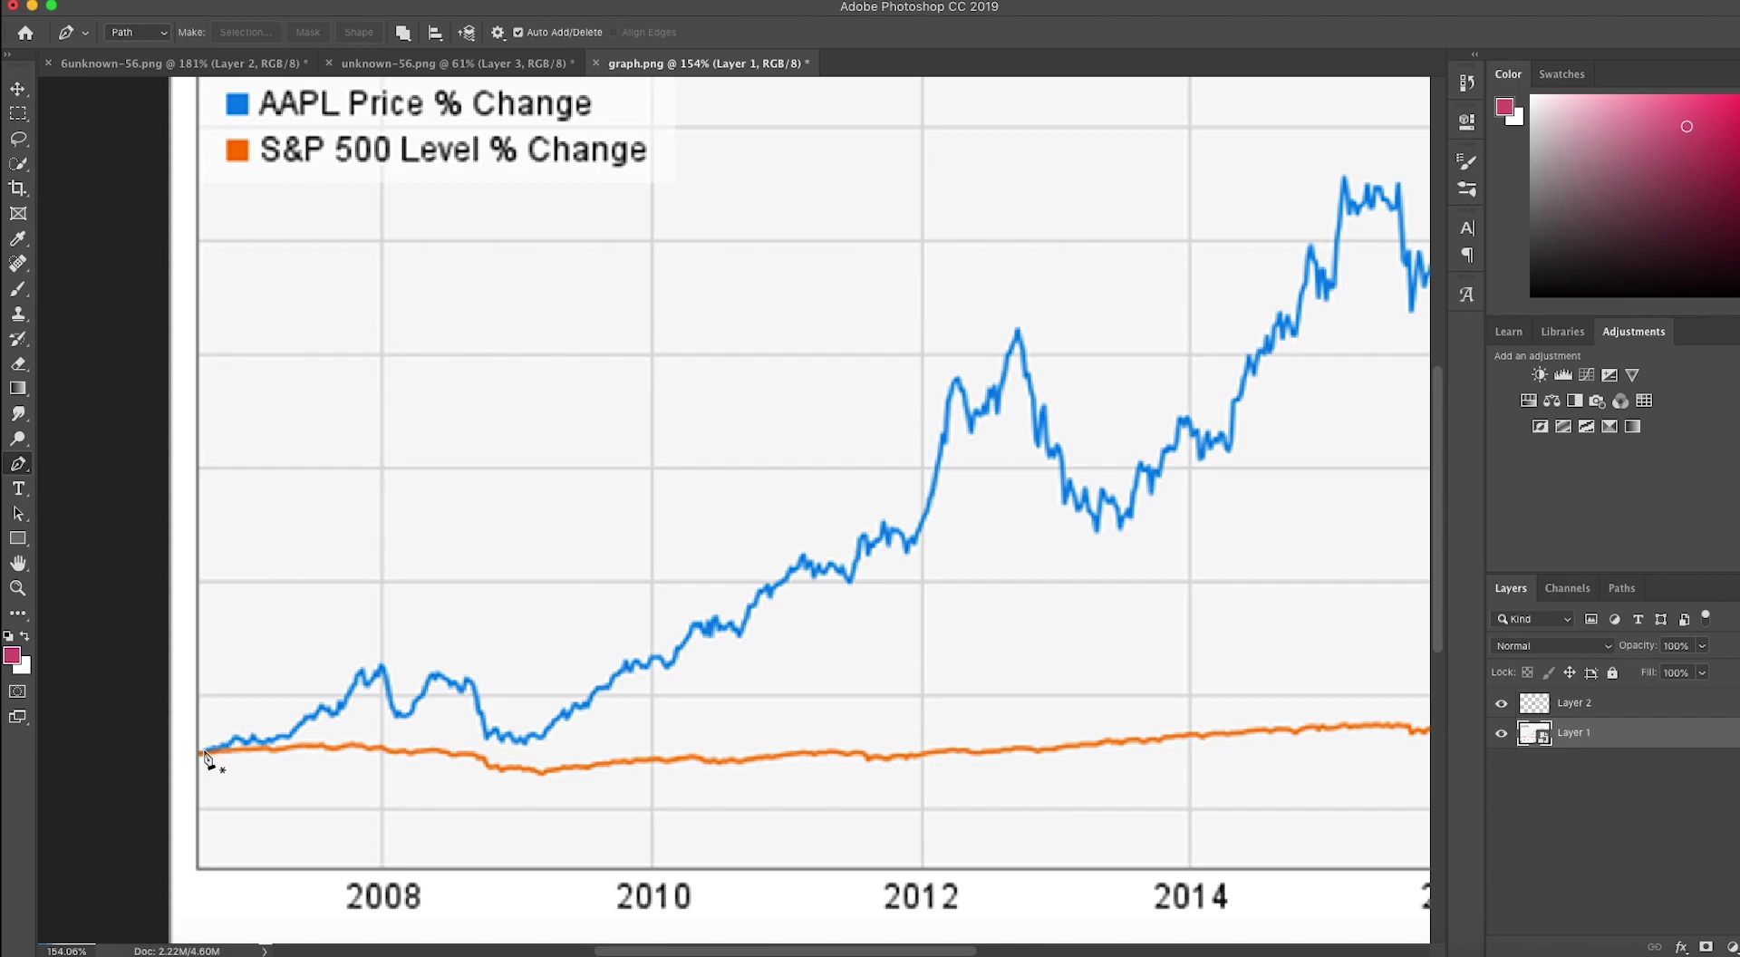
{"action": "scroll", "coordinate": [205, 760], "scroll_direction": "up", "scroll_amount": 5}
{"action": "mouse_move", "coordinate": [245, 652]}
{"action": "left_mouse_down"}
{"action": "mouse_move", "coordinate": [480, 635]}
{"action": "mouse_move", "coordinate": [564, 551]}
{"action": "mouse_move", "coordinate": [607, 538]}
{"action": "mouse_move", "coordinate": [663, 458]}
{"action": "mouse_move", "coordinate": [701, 456]}
{"action": "mouse_move", "coordinate": [776, 568]}
{"action": "mouse_move", "coordinate": [840, 478]}
{"action": "mouse_move", "coordinate": [905, 487]}
{"action": "mouse_move", "coordinate": [1069, 621]}
{"action": "mouse_move", "coordinate": [1195, 571]}
{"action": "mouse_move", "coordinate": [1152, 495]}
{"action": "mouse_move", "coordinate": [1273, 433]}
{"action": "mouse_move", "coordinate": [1222, 444]}
{"action": "mouse_move", "coordinate": [1293, 394]}
{"action": "mouse_move", "coordinate": [1168, 474]}
{"action": "mouse_move", "coordinate": [1250, 360]}
{"action": "mouse_move", "coordinate": [1231, 325]}
{"action": "mouse_move", "coordinate": [1286, 358]}
{"action": "mouse_move", "coordinate": [1222, 396]}
{"action": "mouse_move", "coordinate": [1276, 305]}
{"action": "mouse_move", "coordinate": [1199, 328]}
{"action": "mouse_move", "coordinate": [1259, 359]}
{"action": "mouse_move", "coordinate": [1194, 244]}
{"action": "mouse_move", "coordinate": [1259, 314]}
{"action": "mouse_move", "coordinate": [1292, 276]}
{"action": "mouse_move", "coordinate": [1154, 344]}
{"action": "mouse_move", "coordinate": [1213, 436]}
{"action": "mouse_move", "coordinate": [1272, 650]}
{"action": "mouse_move", "coordinate": [1319, 702]}
{"action": "mouse_move", "coordinate": [1165, 694]}
{"action": "mouse_move", "coordinate": [1208, 694]}
{"action": "mouse_move", "coordinate": [1191, 550]}
{"action": "mouse_move", "coordinate": [1267, 620]}
{"action": "mouse_move", "coordinate": [1208, 432]}
{"action": "mouse_move", "coordinate": [1073, 476]}
{"action": "mouse_move", "coordinate": [934, 477]}
{"action": "mouse_move", "coordinate": [1037, 274]}
{"action": "mouse_move", "coordinate": [1159, 202]}
{"action": "mouse_move", "coordinate": [1185, 601]}
{"action": "left_mouse_up"}
{"action": "key", "text": "ctrl+0"}
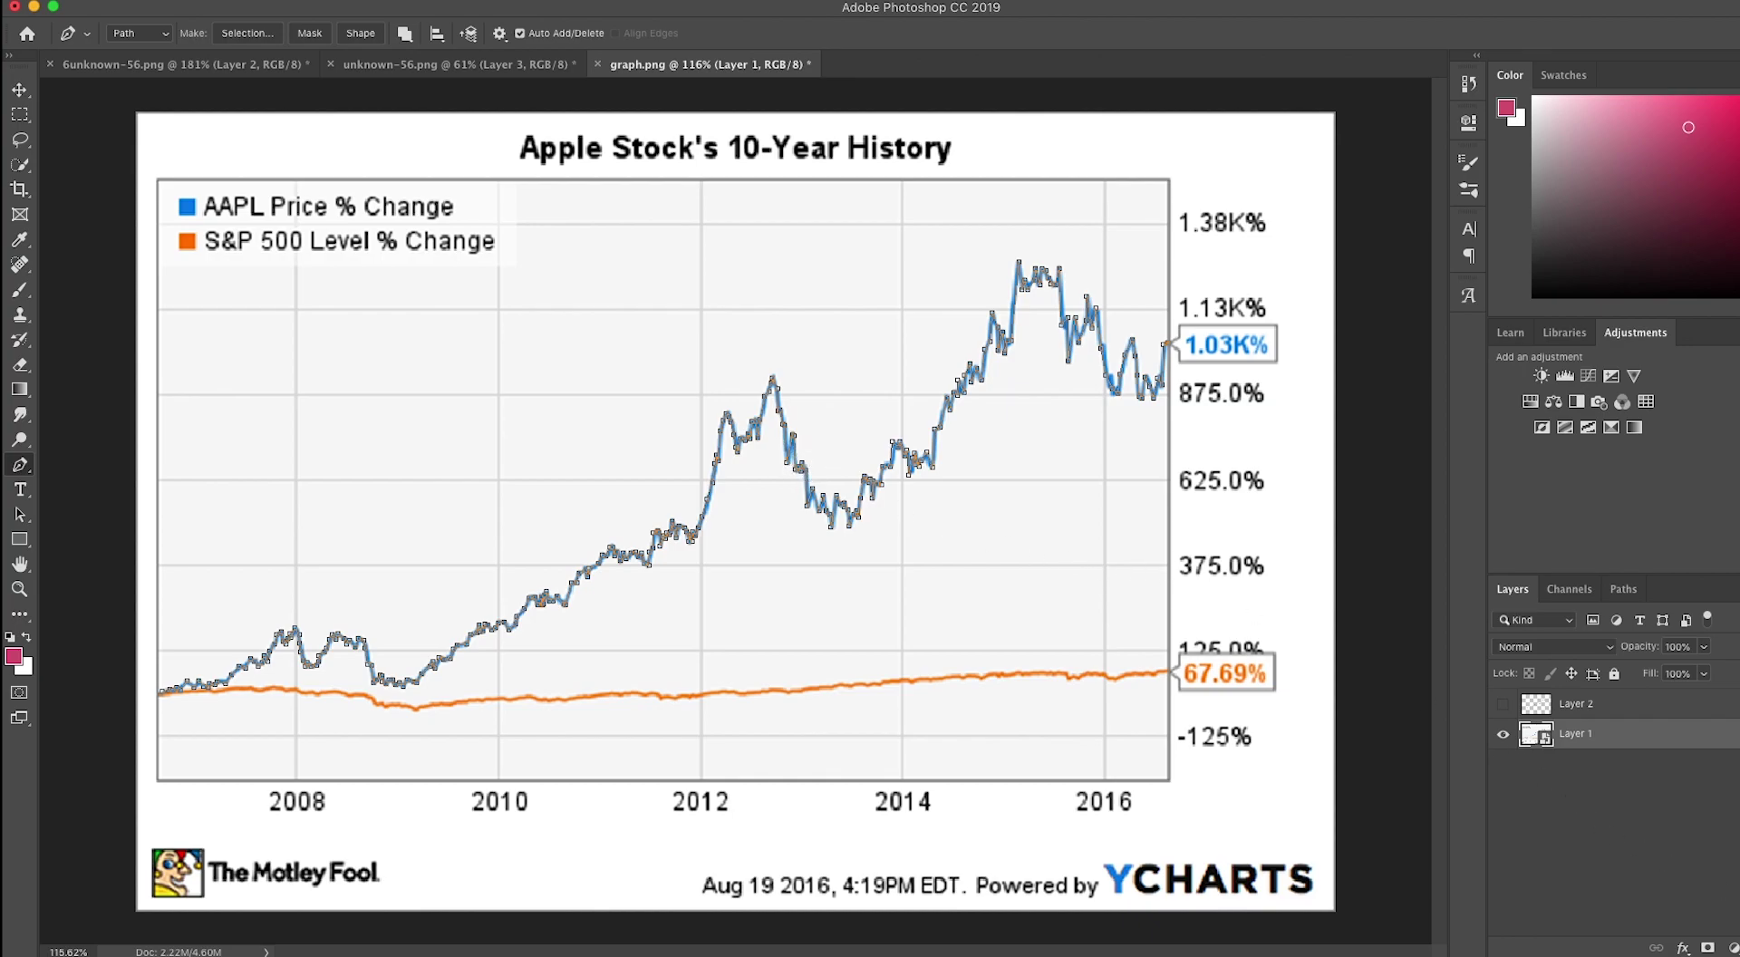
{"action": "key", "text": "super+alt+shift+n"}
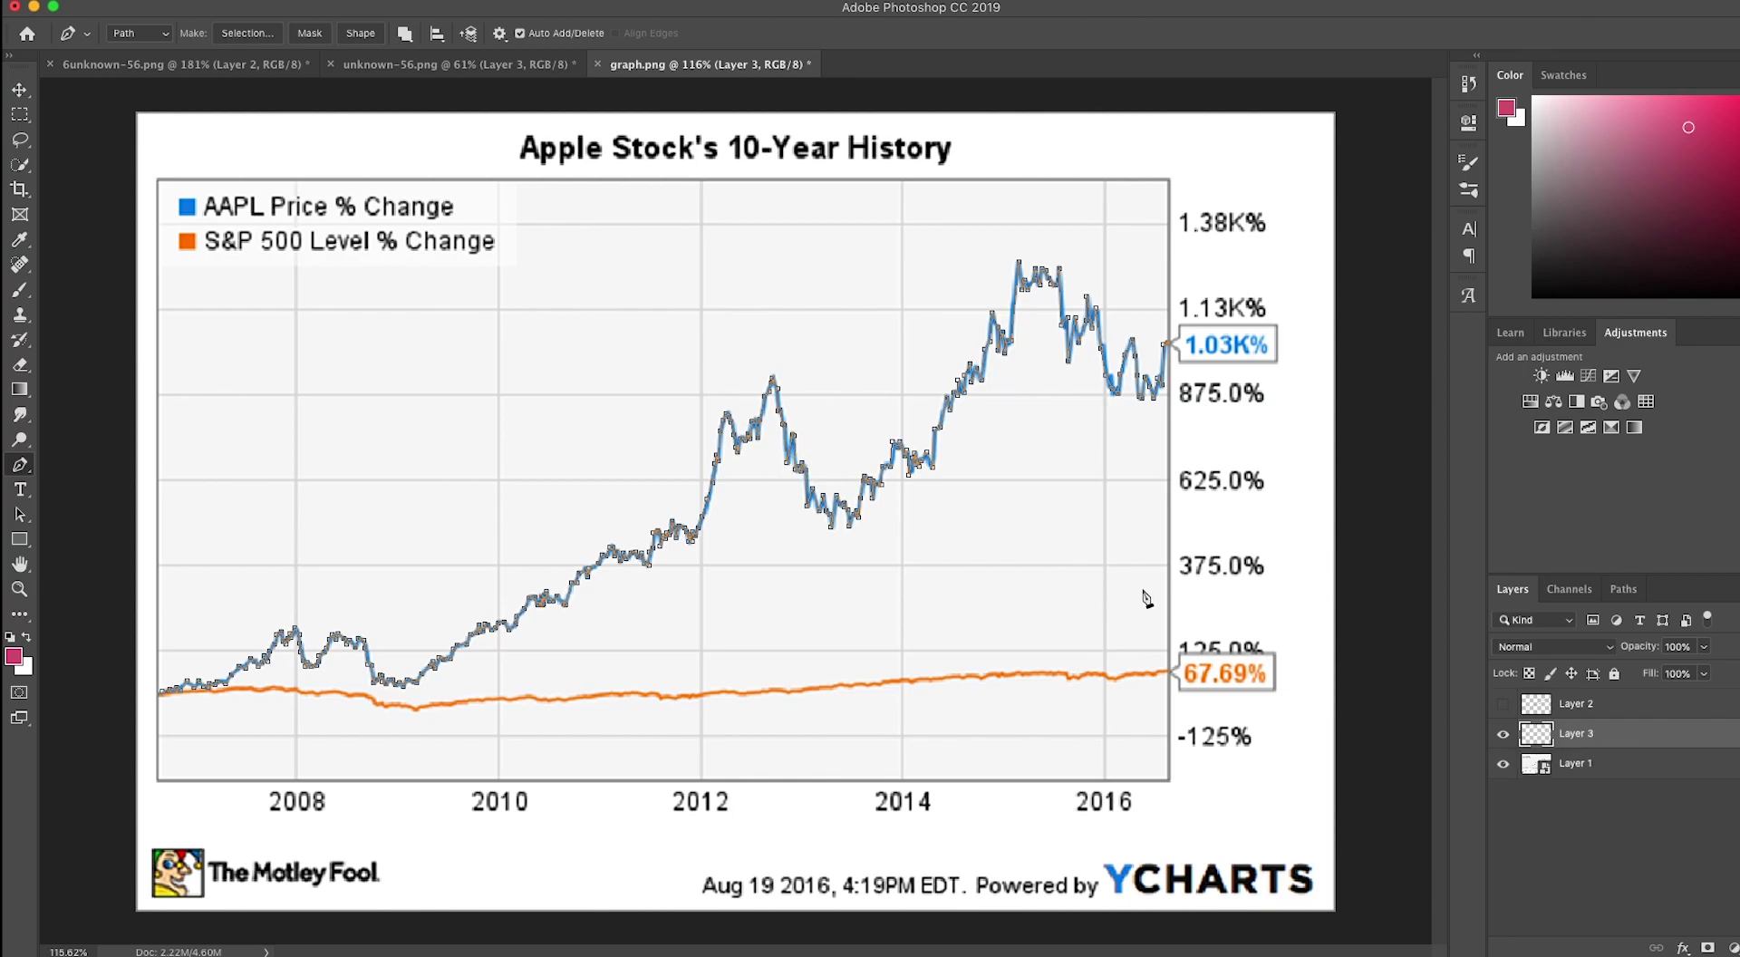
Try stroking the traced path with the Brush without simulated pressure, and undo that stroke.
{"action": "right_click", "coordinate": [795, 444]}
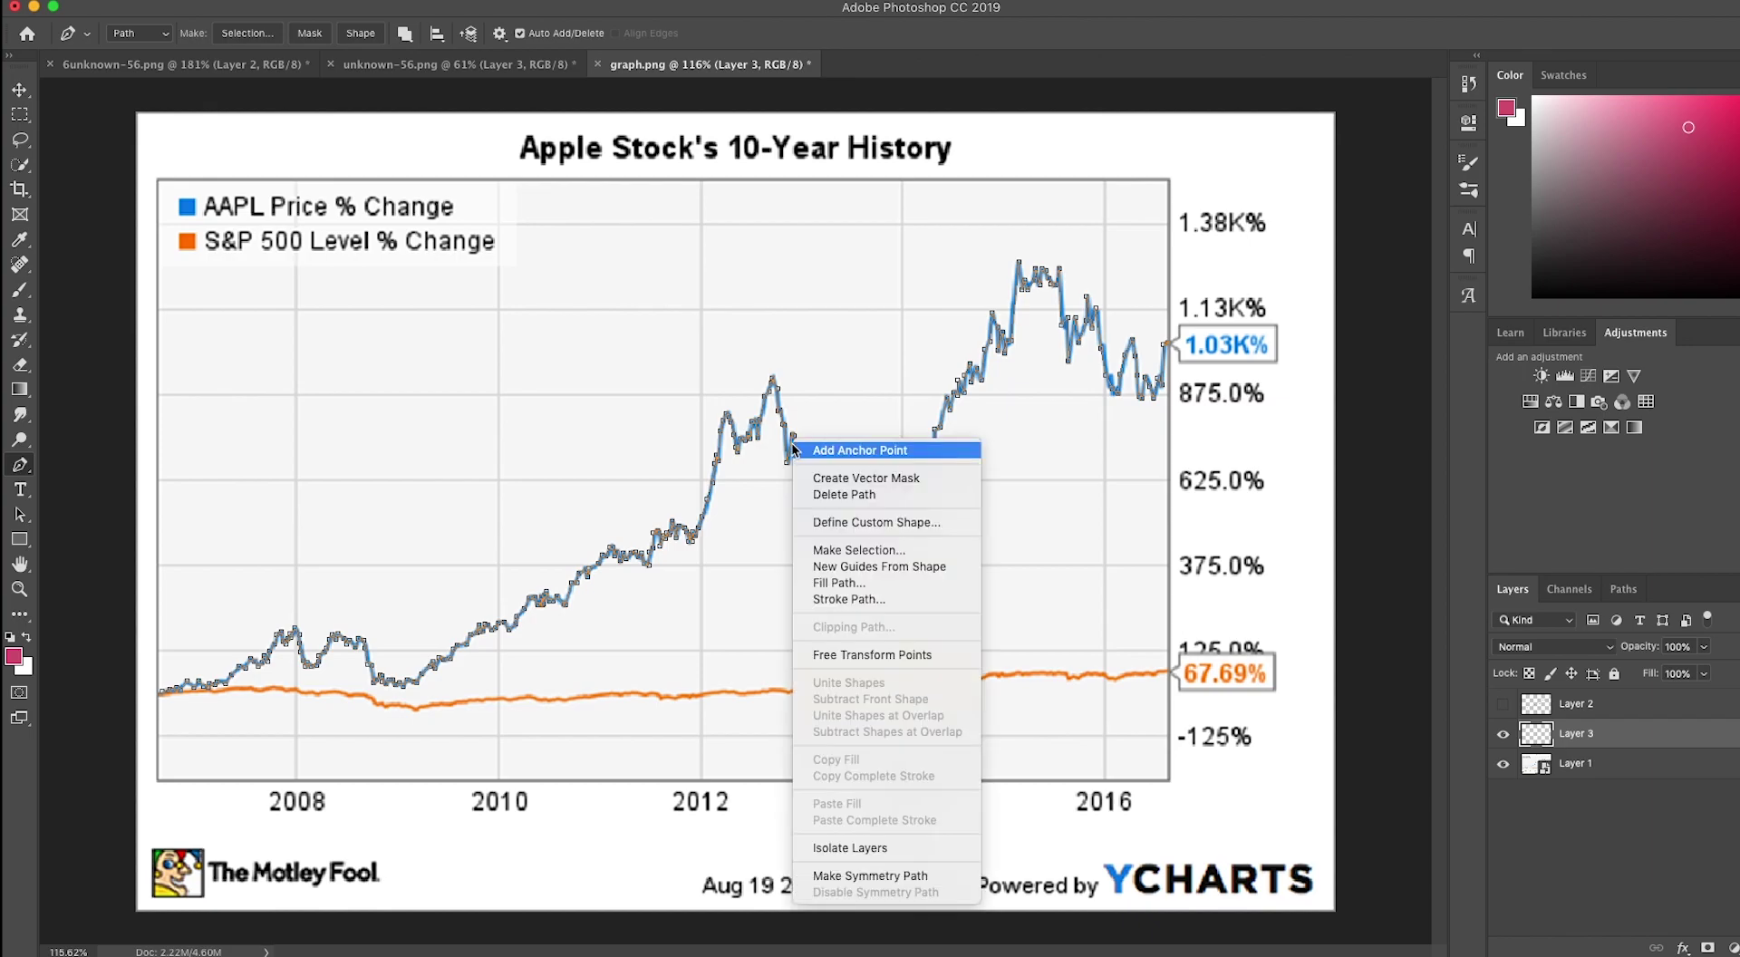
{"action": "left_click", "coordinate": [833, 600]}
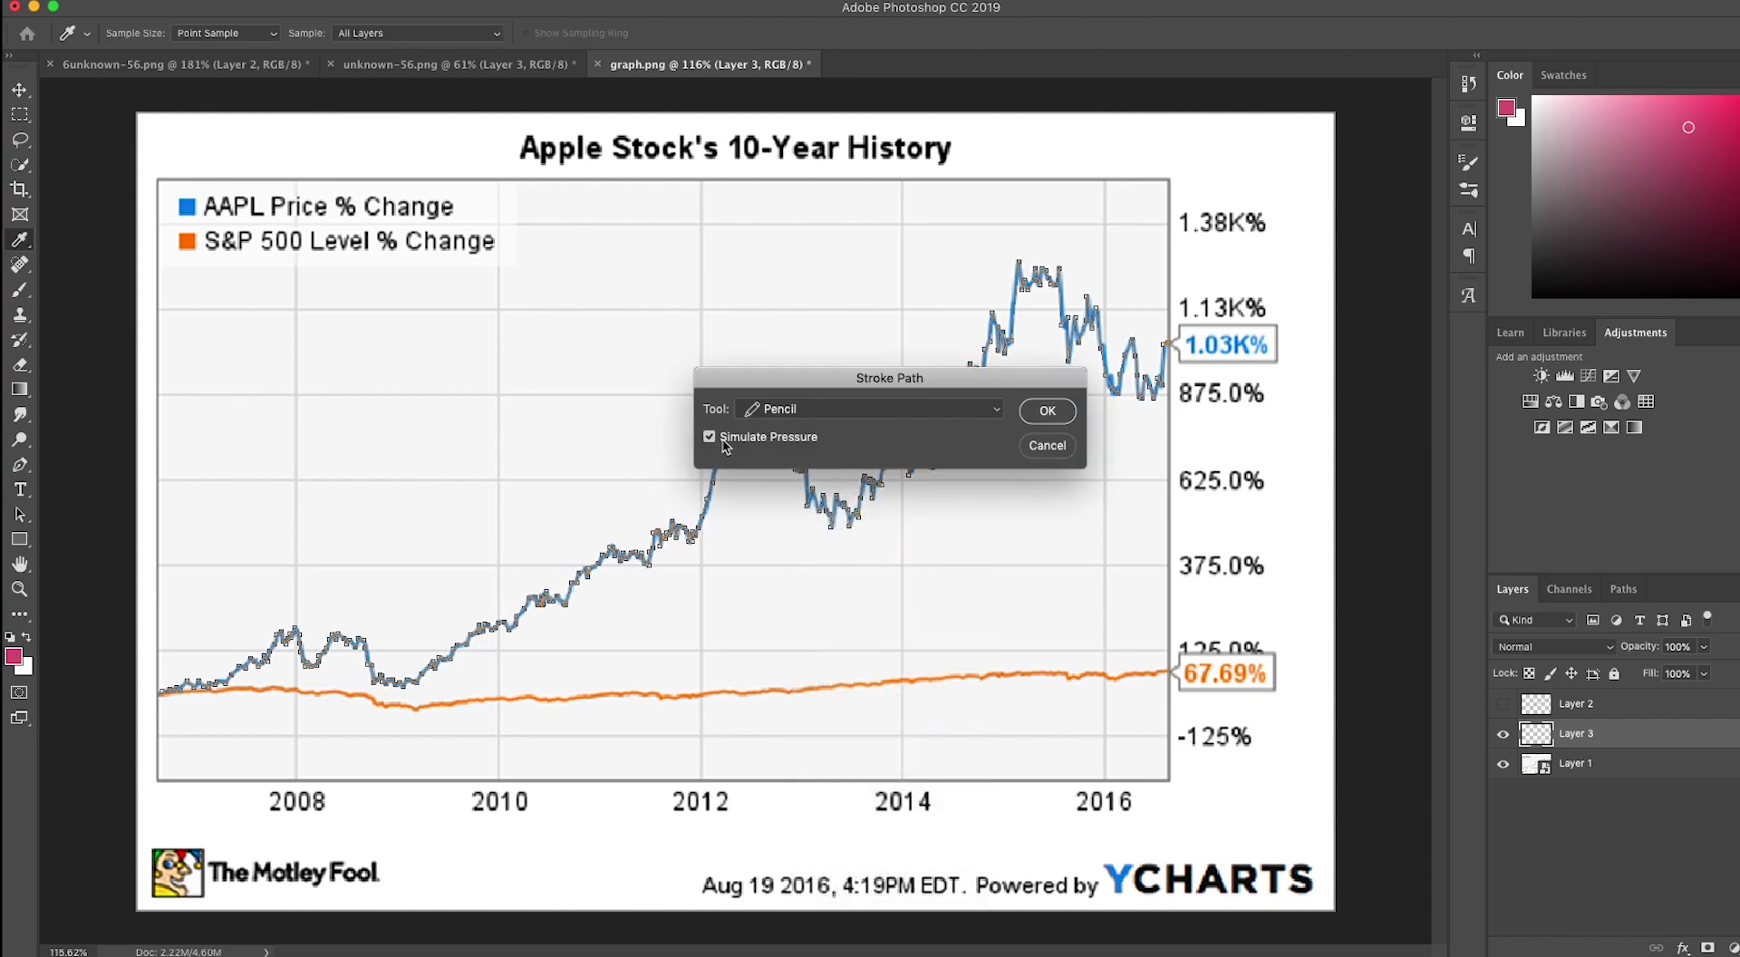
{"action": "left_click", "coordinate": [770, 415]}
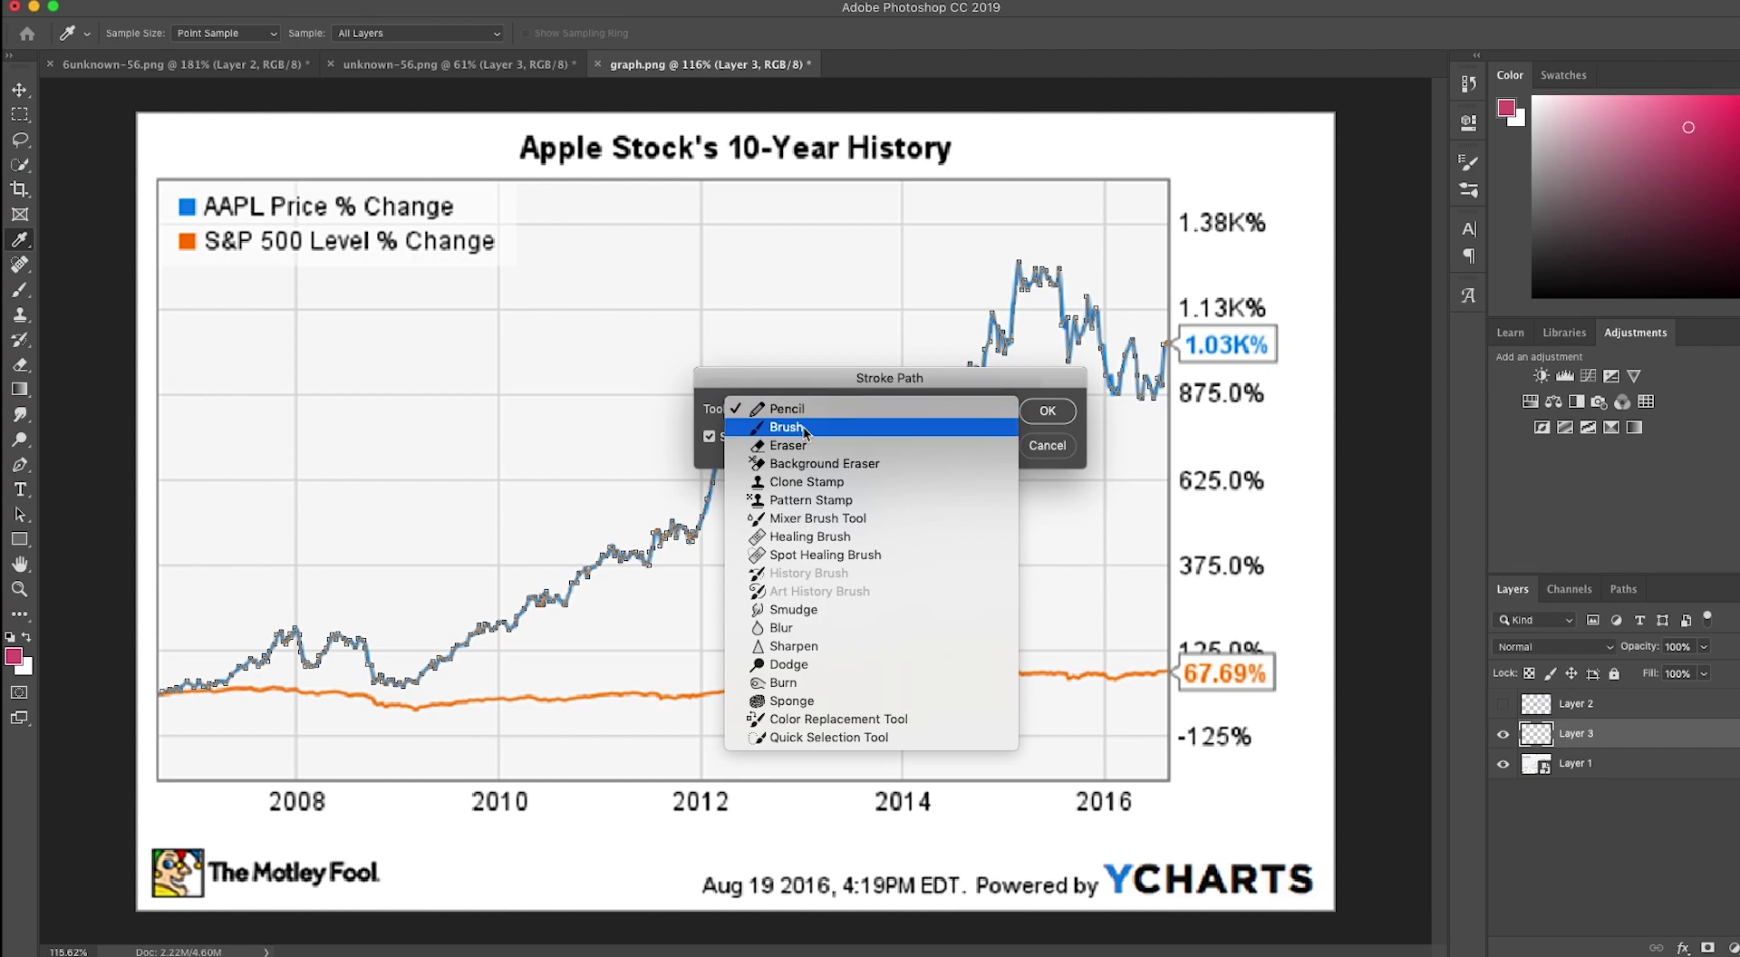
{"action": "left_click", "coordinate": [806, 431]}
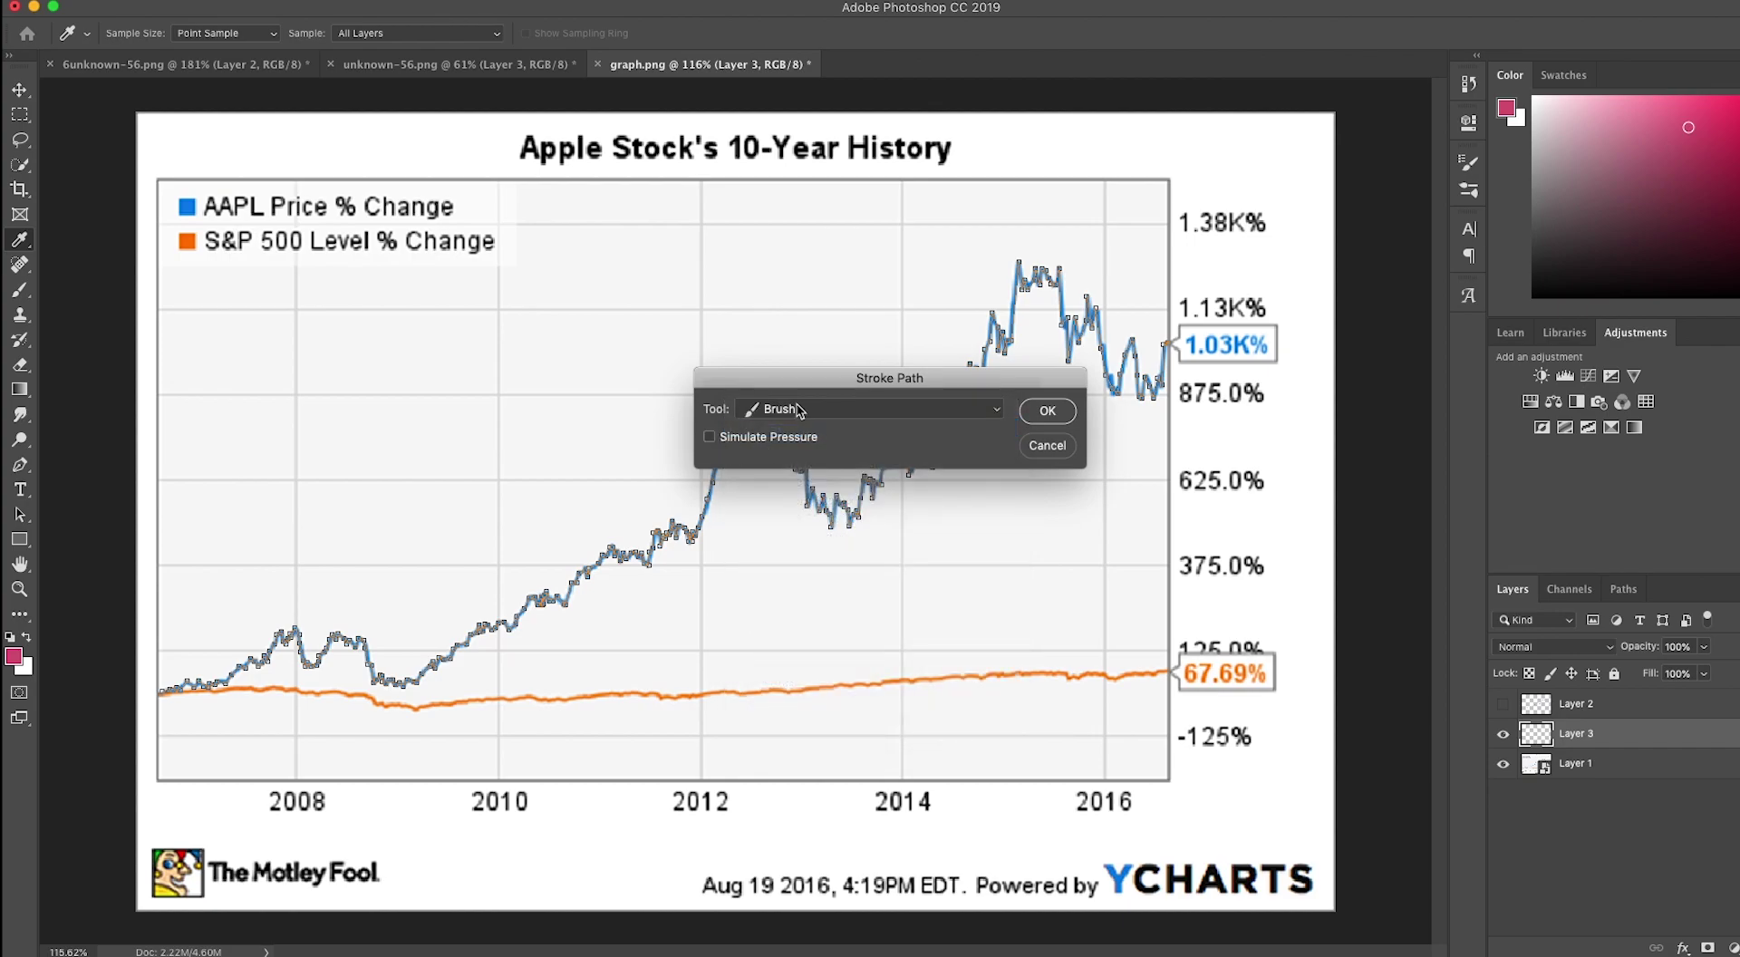
{"action": "left_click", "coordinate": [1046, 411]}
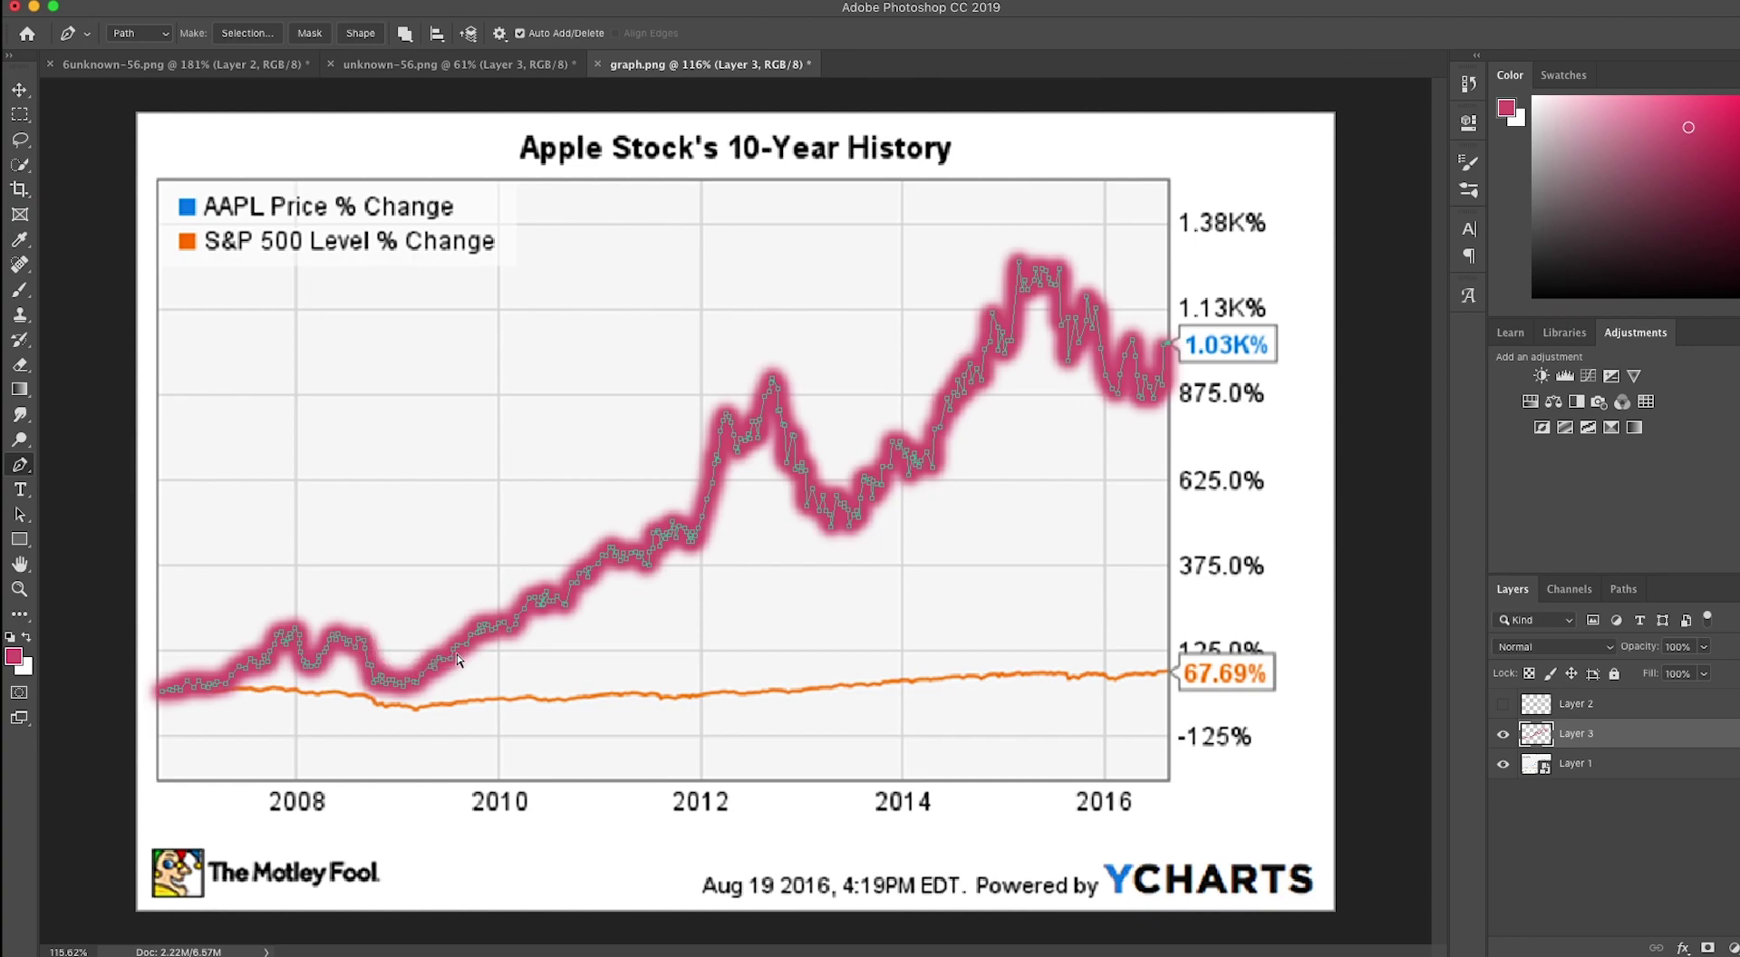
{"action": "key", "text": "super+z"}
Stroke the traced path on Layer 3 with the Pencil, keeping Simulate Pressure enabled.
{"action": "right_click", "coordinate": [553, 591]}
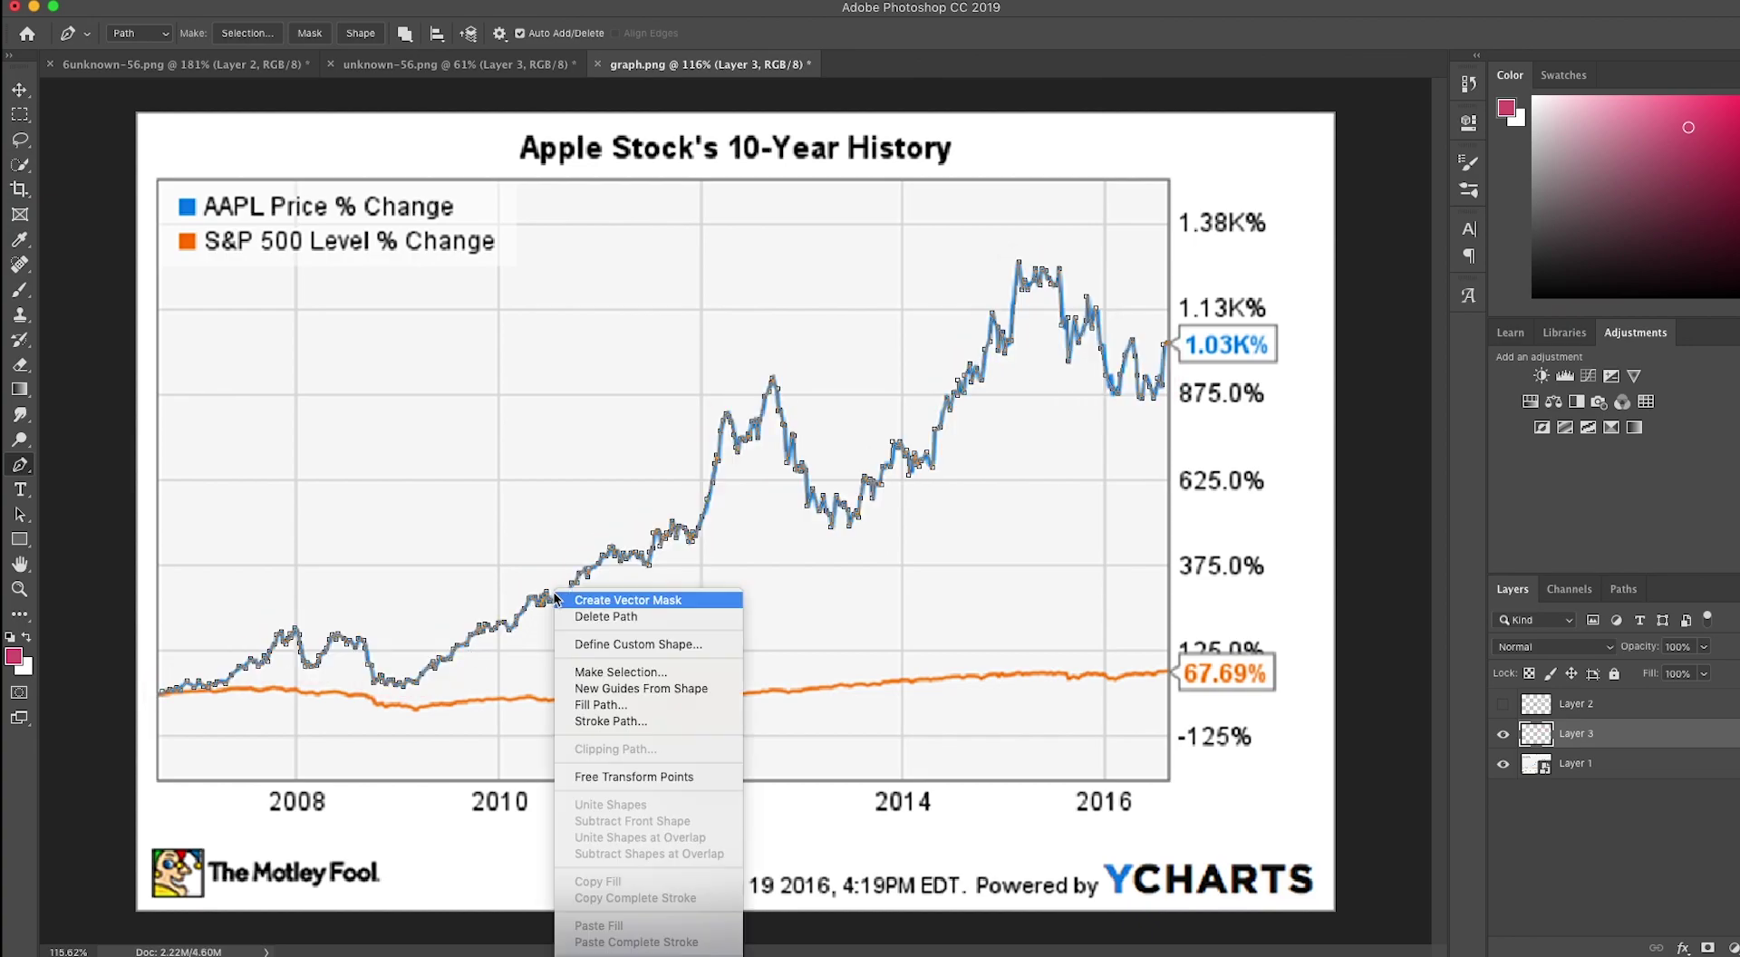
{"action": "left_click", "coordinate": [613, 720]}
{"action": "left_click", "coordinate": [773, 409]}
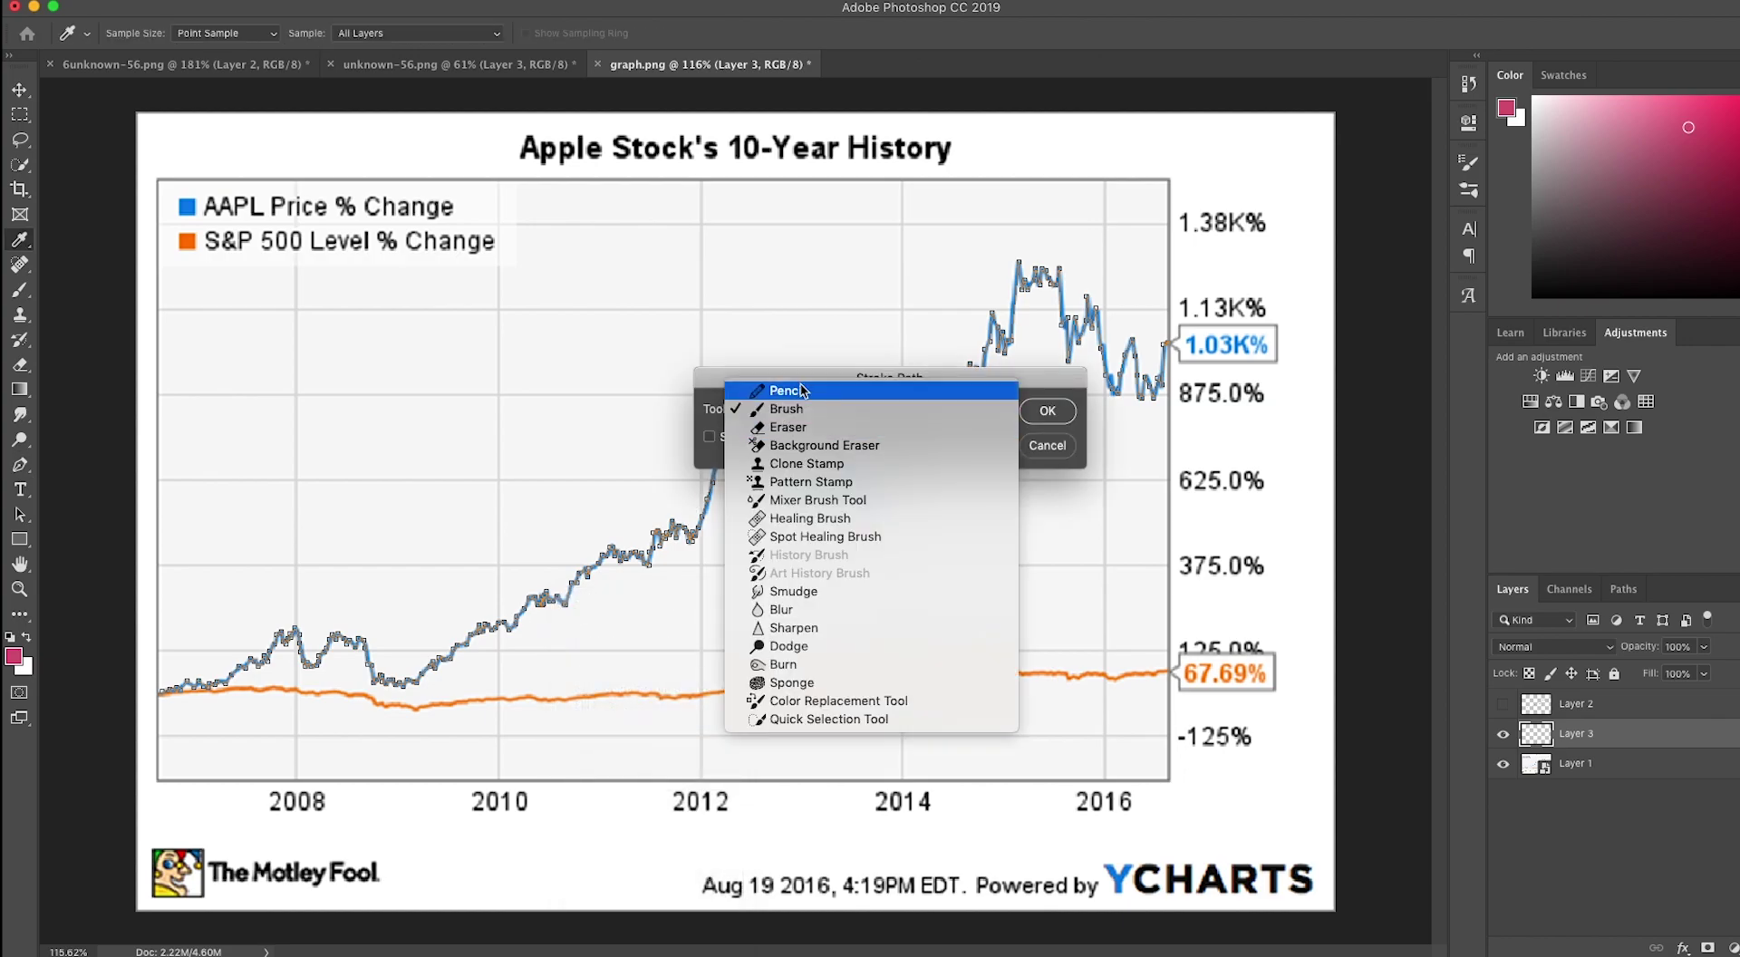
{"action": "left_click", "coordinate": [785, 390]}
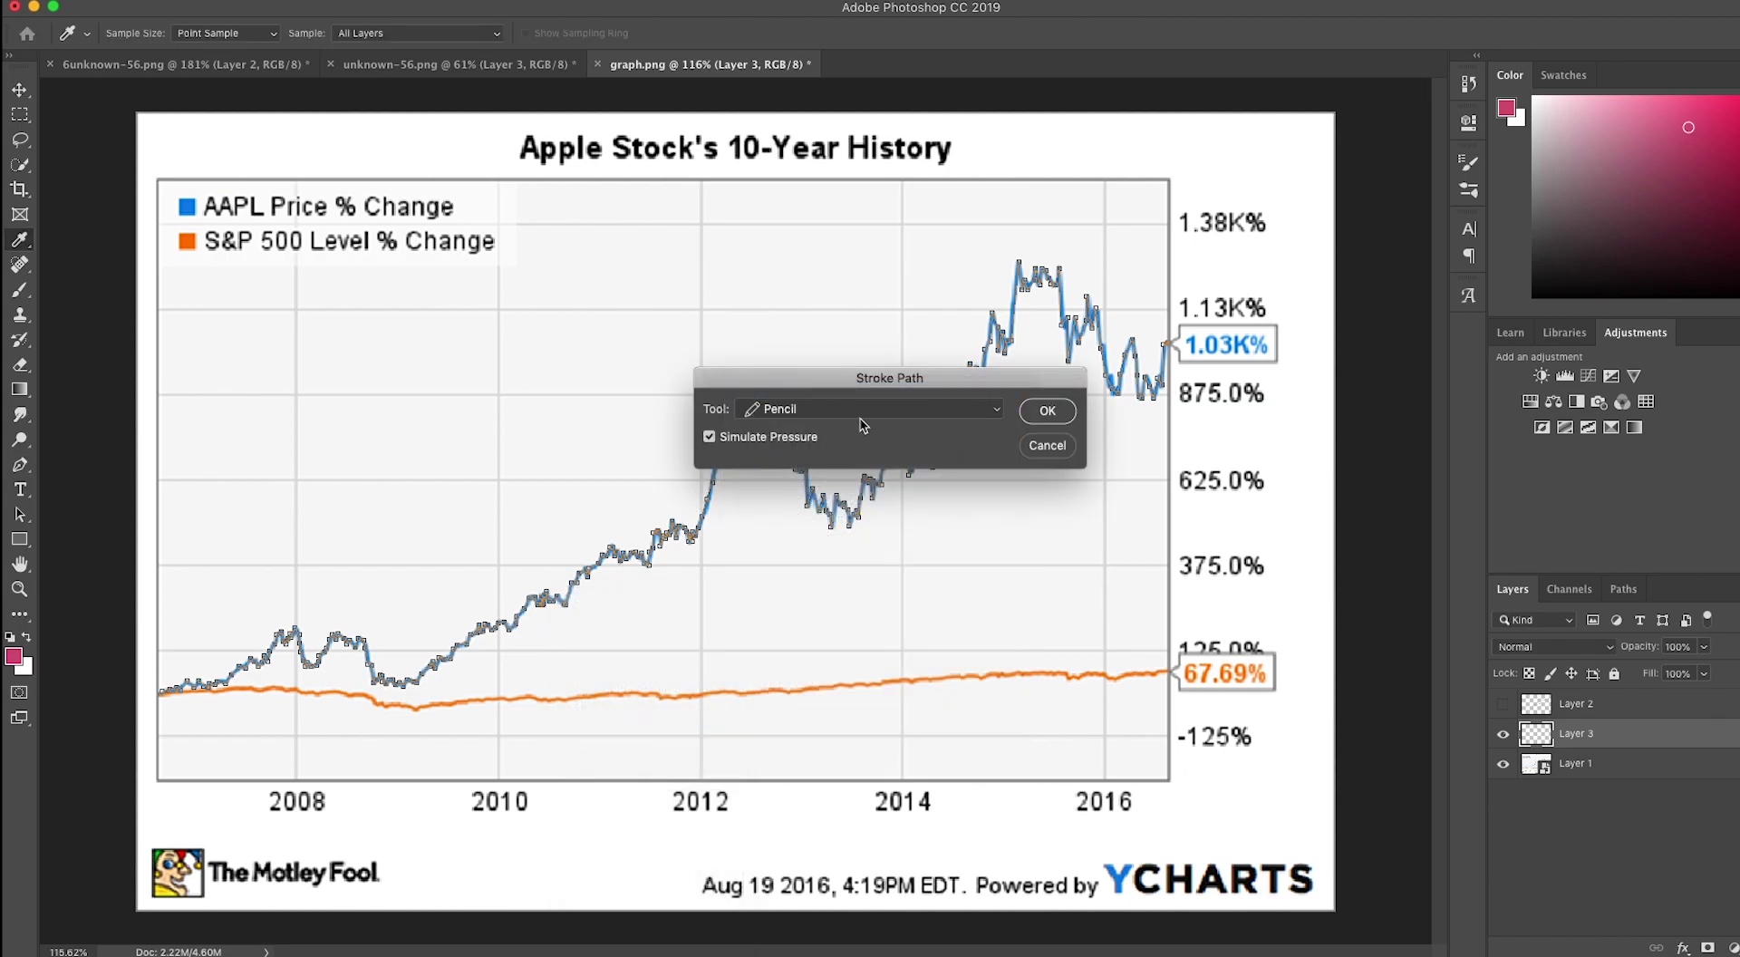
{"action": "left_click", "coordinate": [1065, 421]}
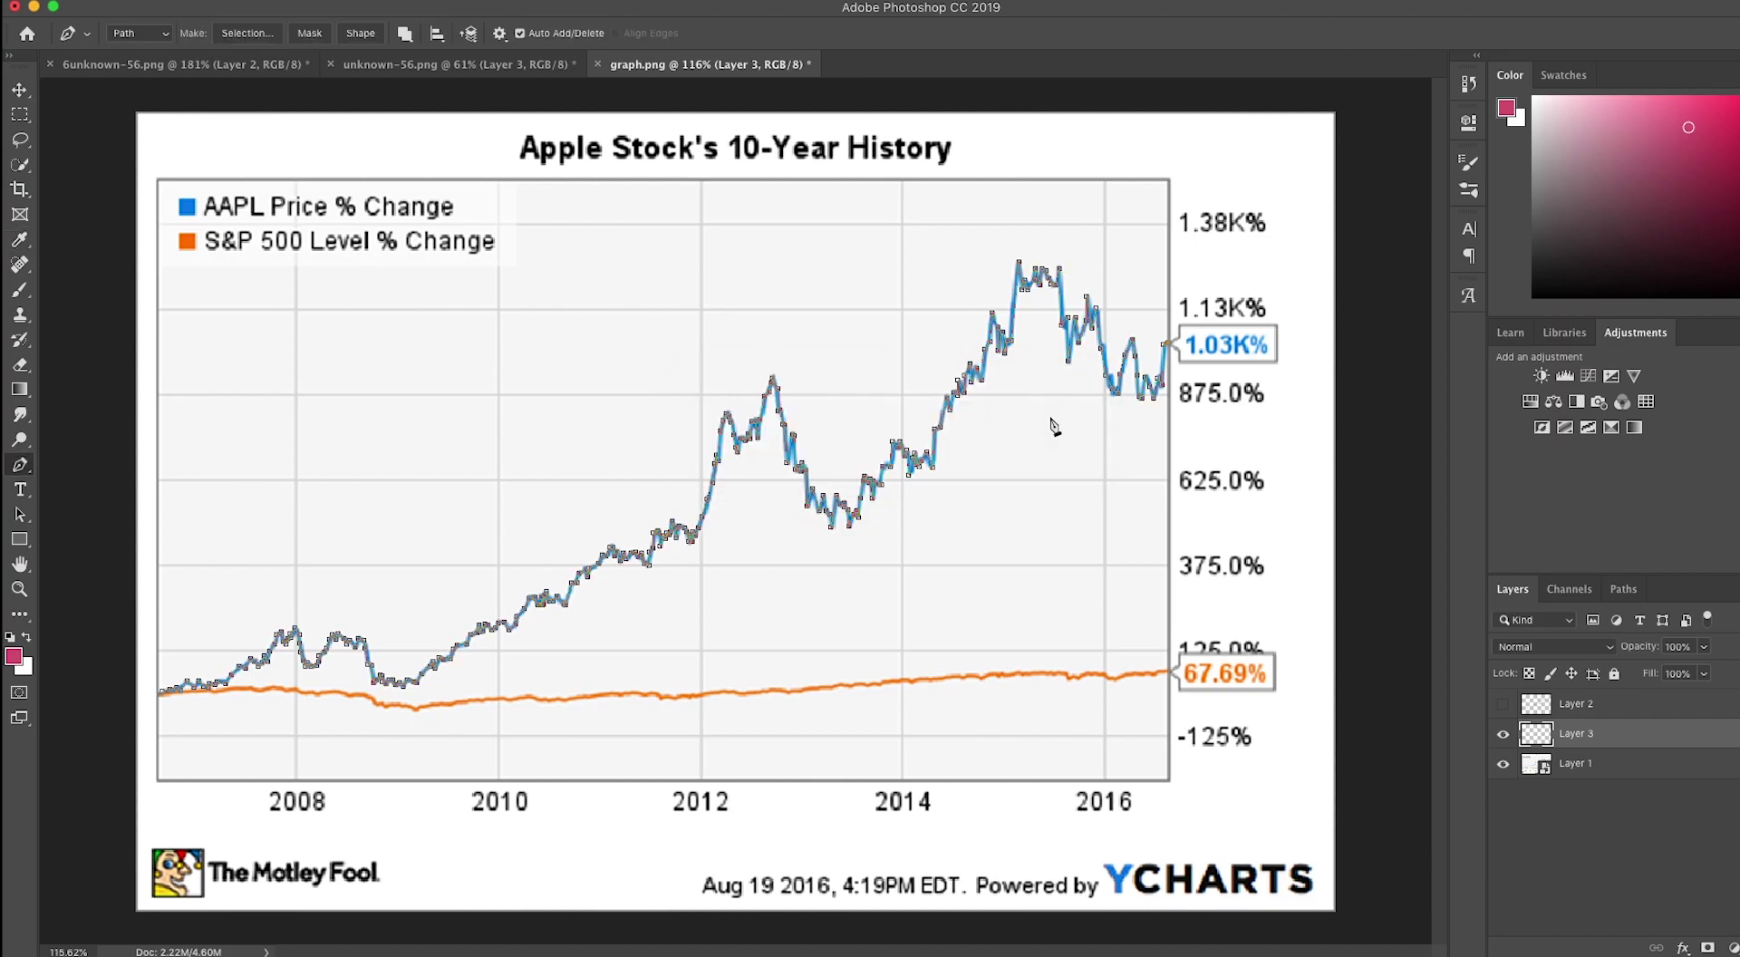
Hide Layer 1, delete the work path and make Layer 2 visible.
{"action": "left_click", "coordinate": [1503, 767]}
{"action": "left_click", "coordinate": [1621, 590]}
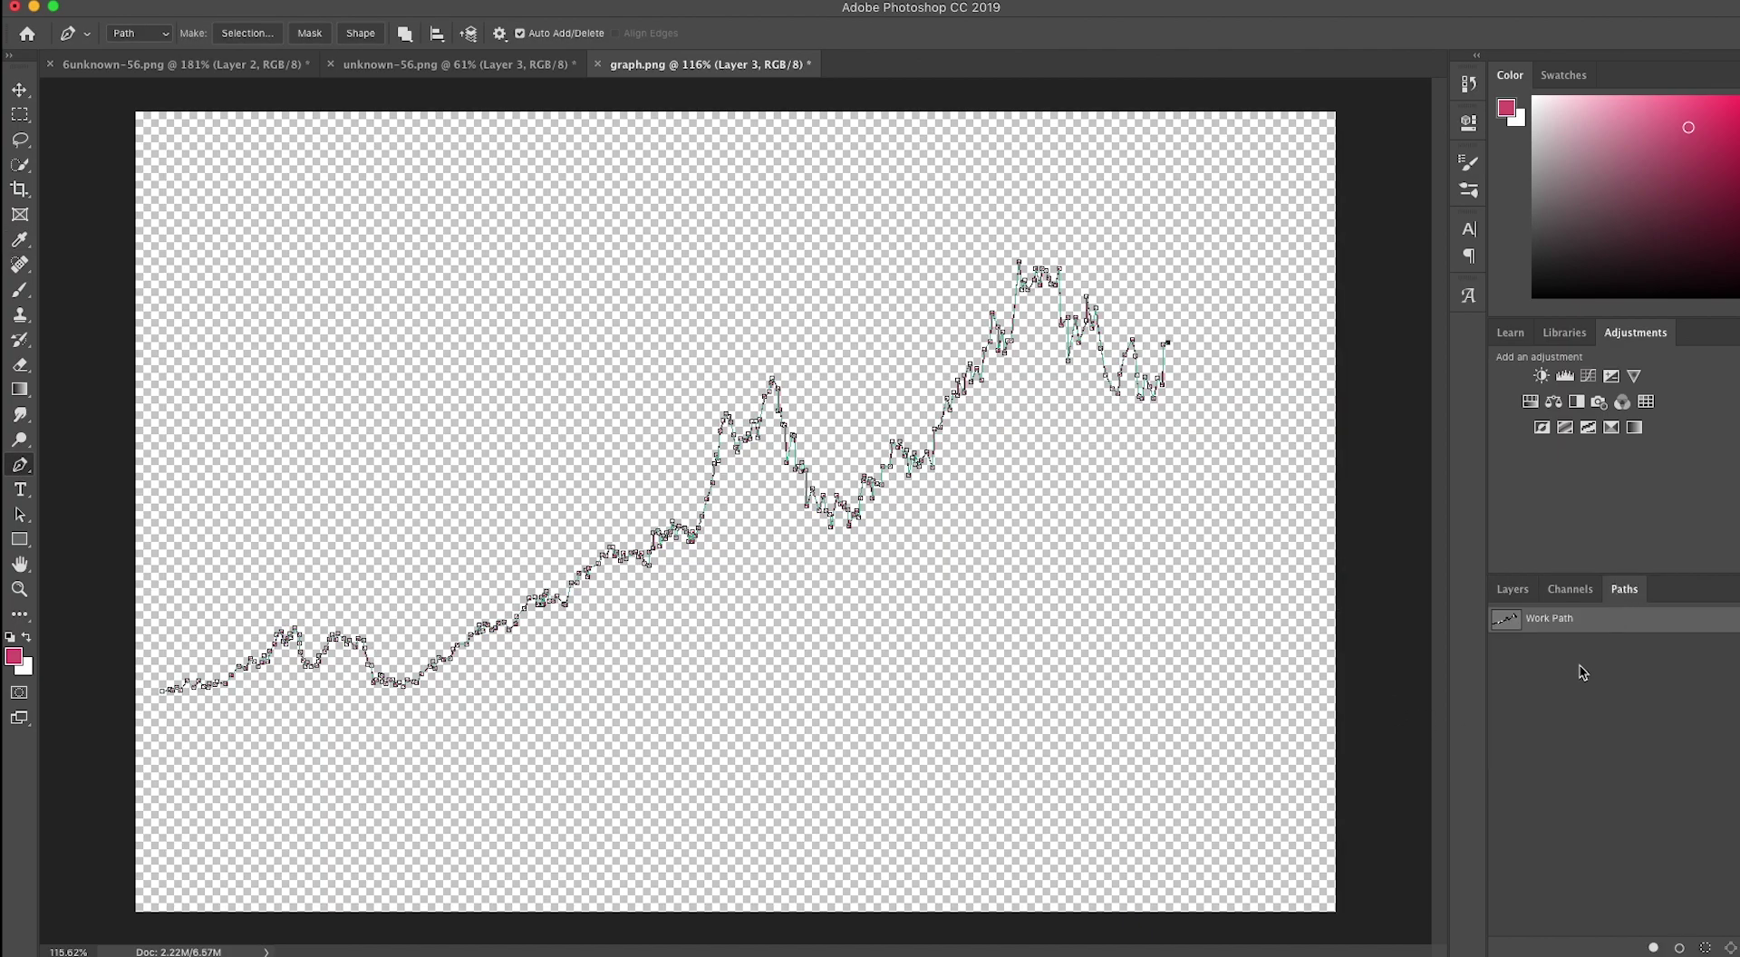
{"action": "left_click_drag", "start_coordinate": [1578, 641], "coordinate": [1731, 947]}
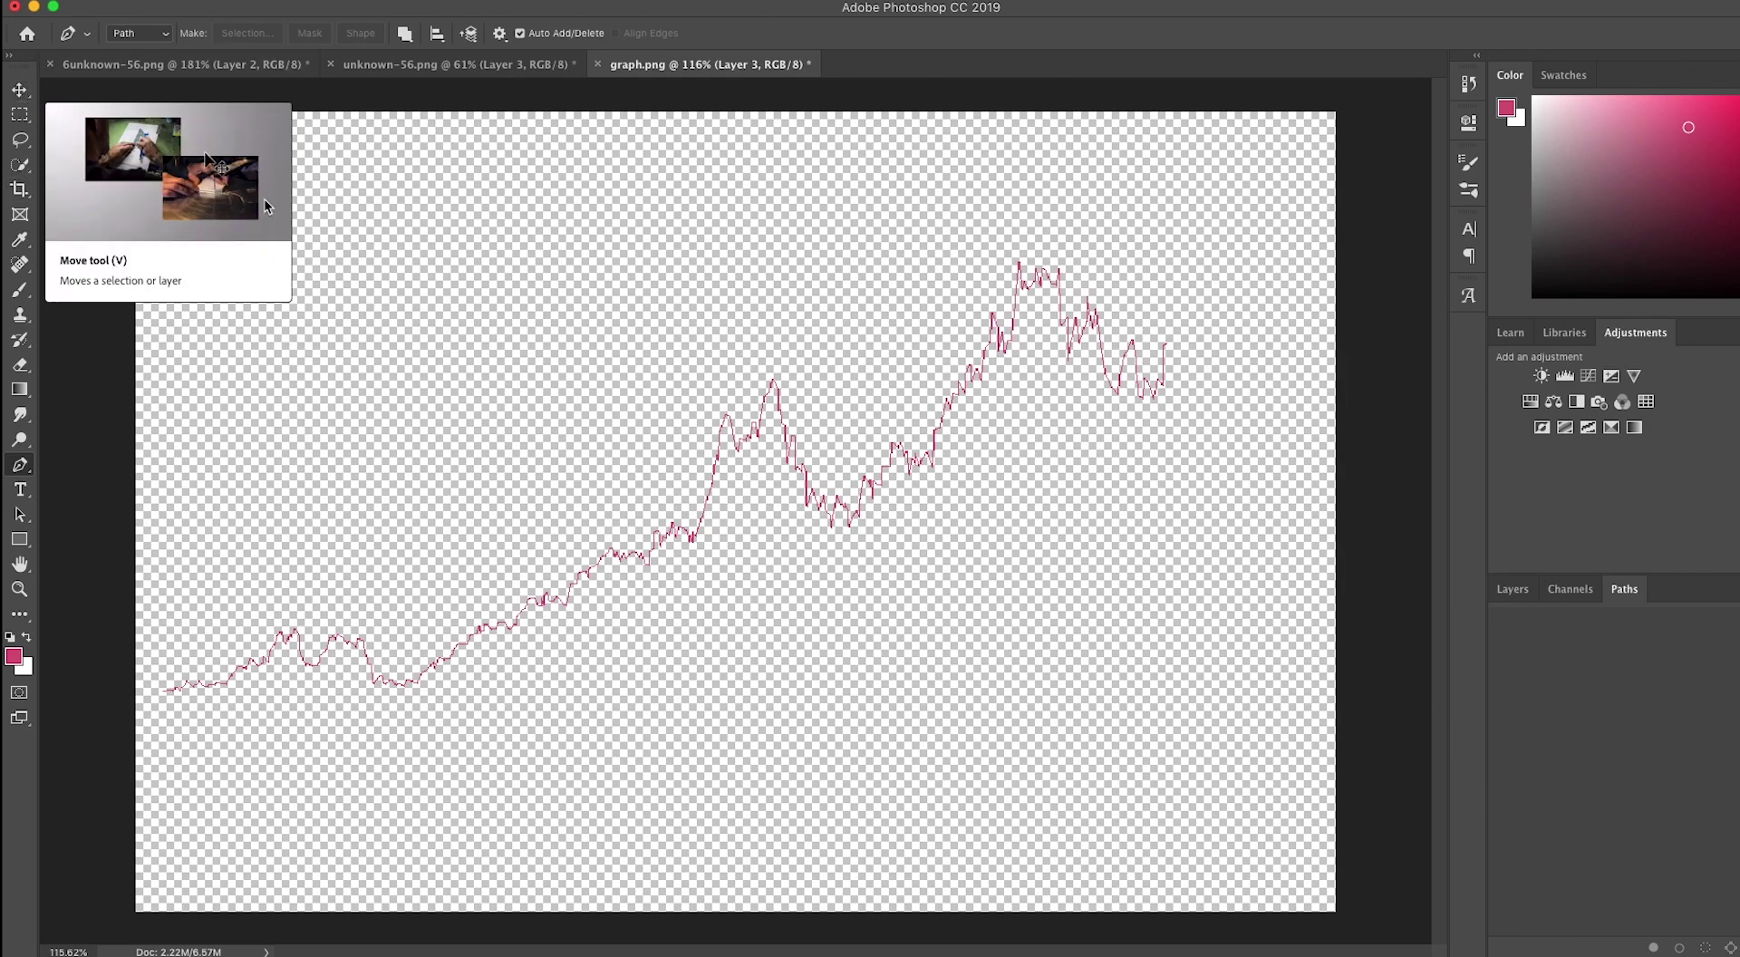
{"action": "left_click", "coordinate": [1514, 591]}
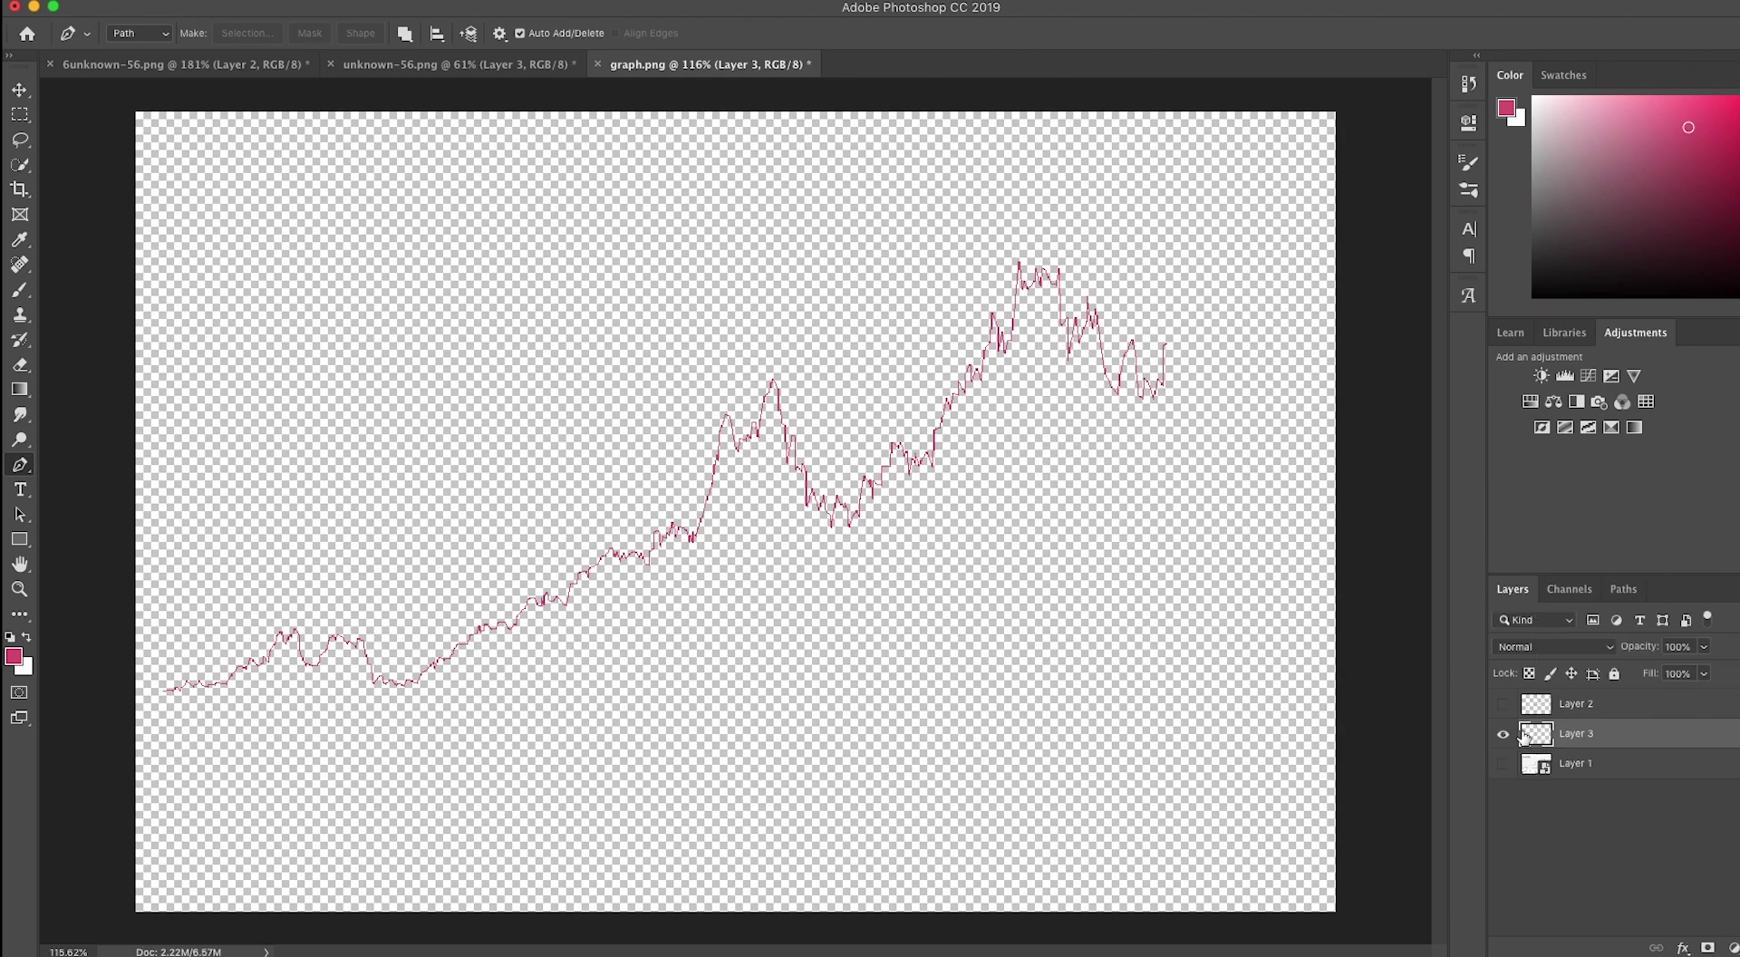
{"action": "left_click", "coordinate": [1503, 704]}
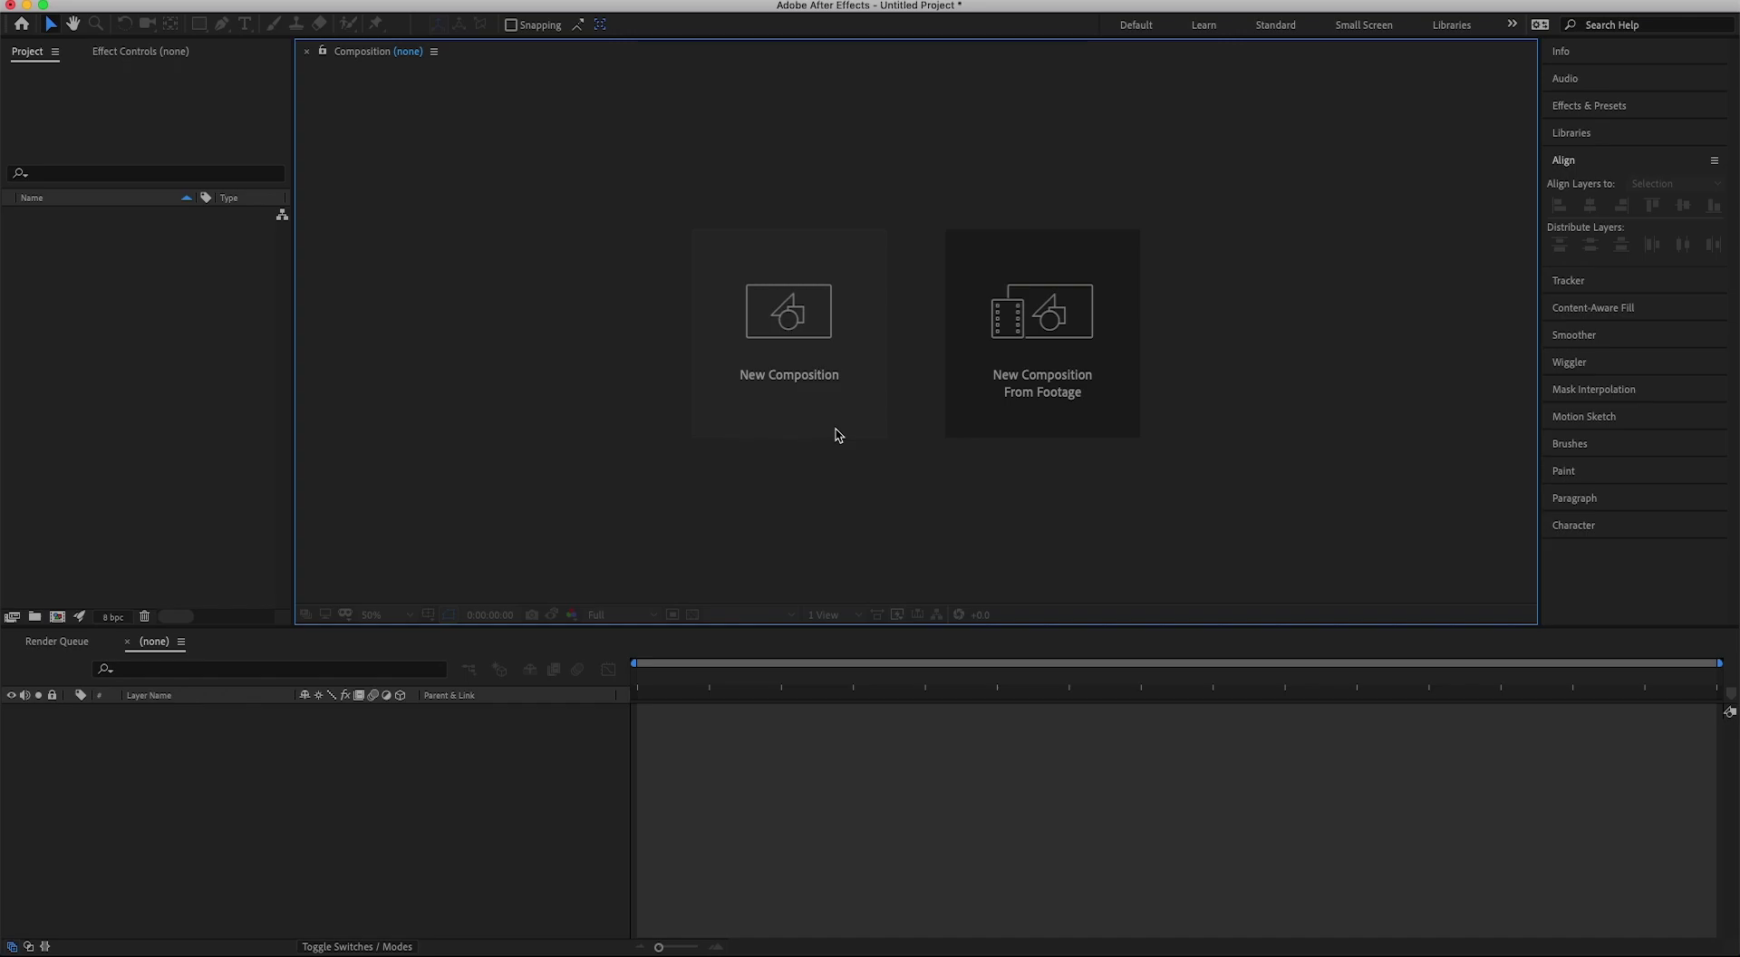
Switch to After Effects and create a 1280 x 720 composition at 29.97 fps with a white background.
{"action": "left_click", "coordinate": [814, 374]}
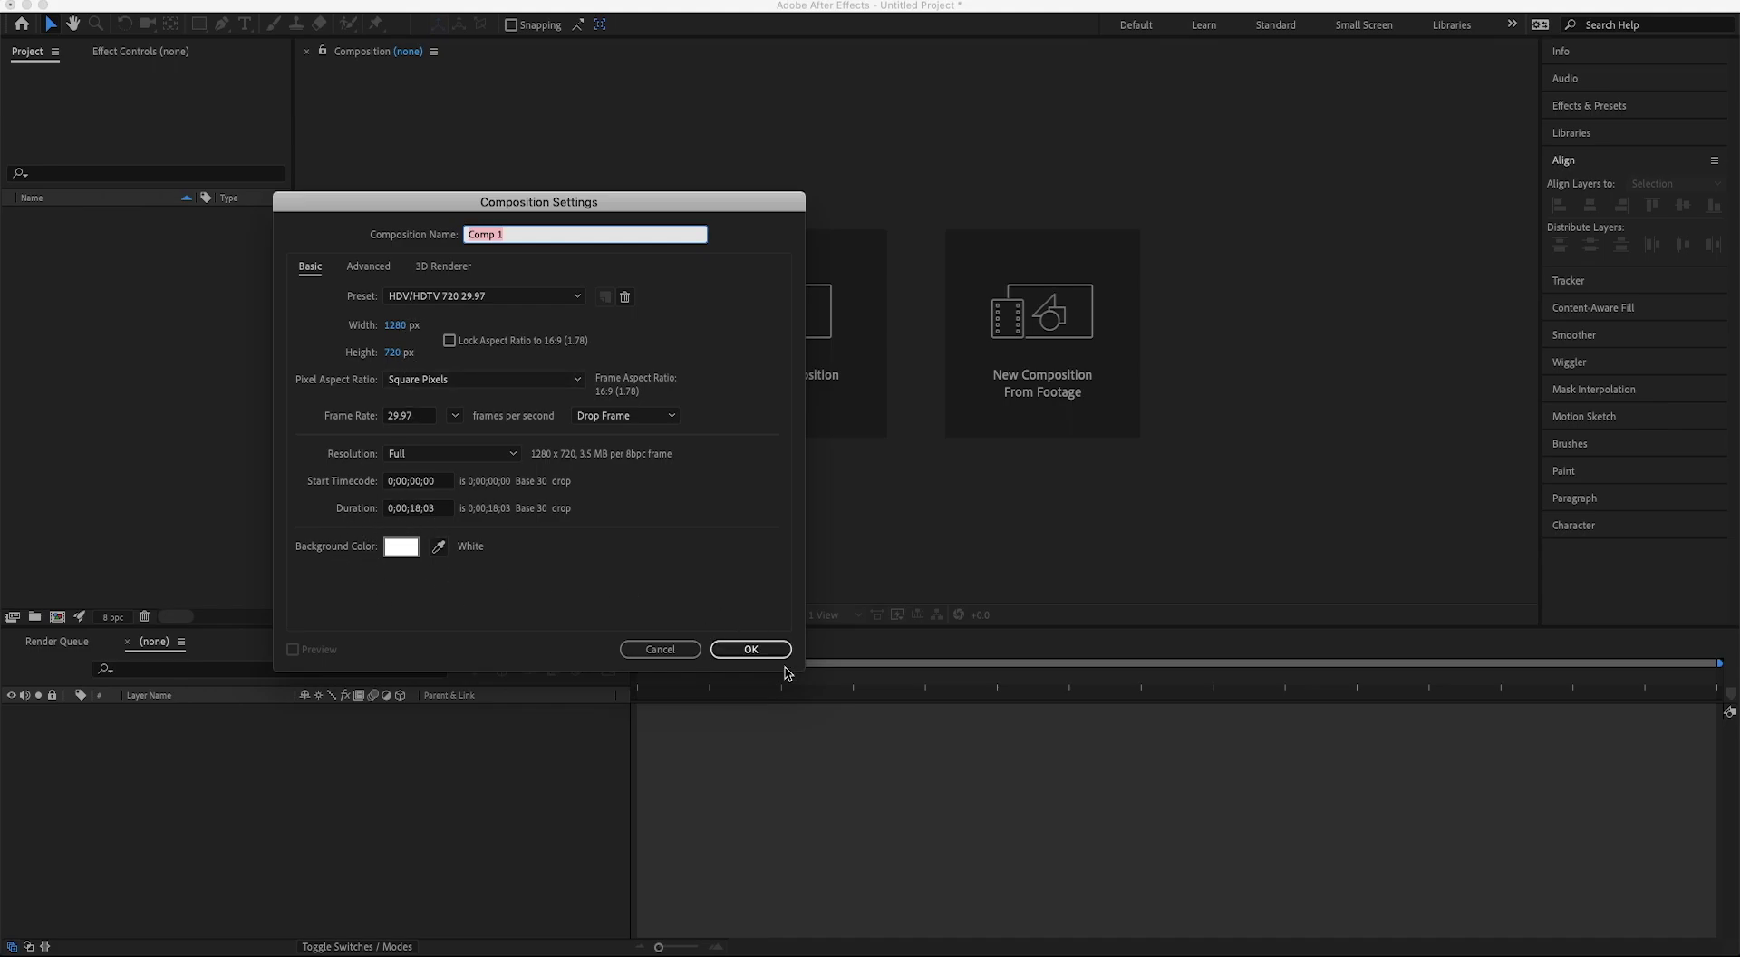
{"action": "left_click", "coordinate": [751, 649]}
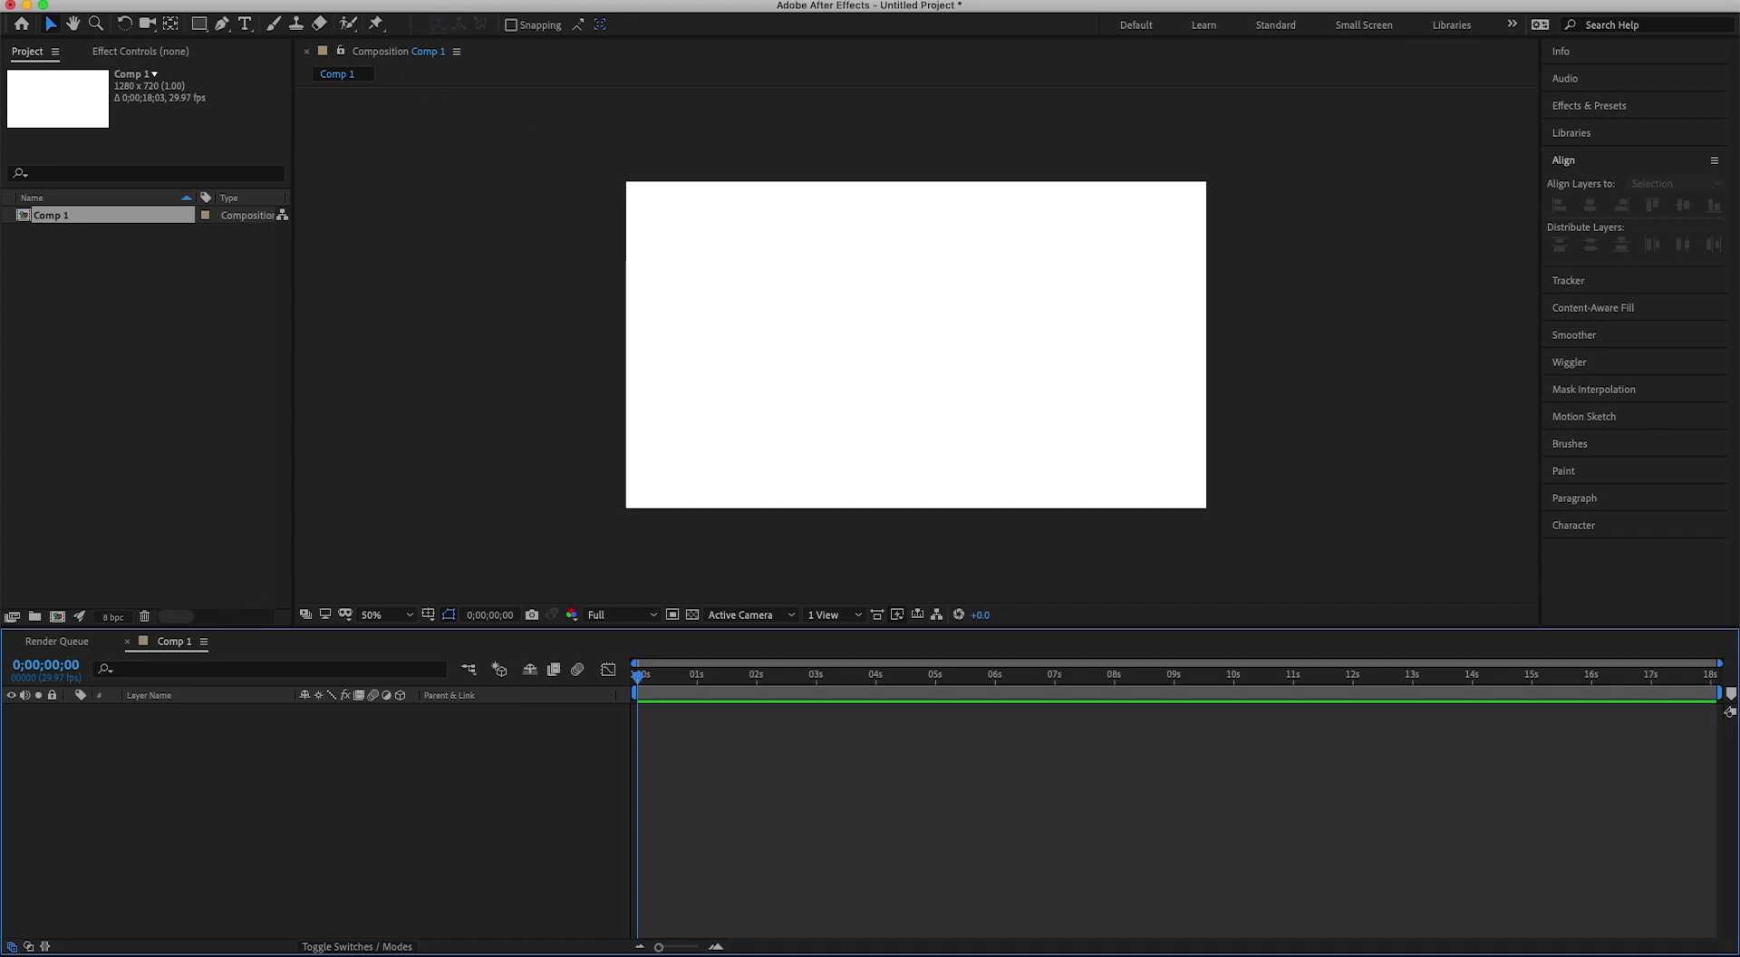
Import graph line.png as footage and add it as a layer in Comp 1.
{"action": "left_click", "coordinate": [159, 0]}
{"action": "mouse_move", "coordinate": [204, 225]}
{"action": "left_click", "coordinate": [429, 221]}
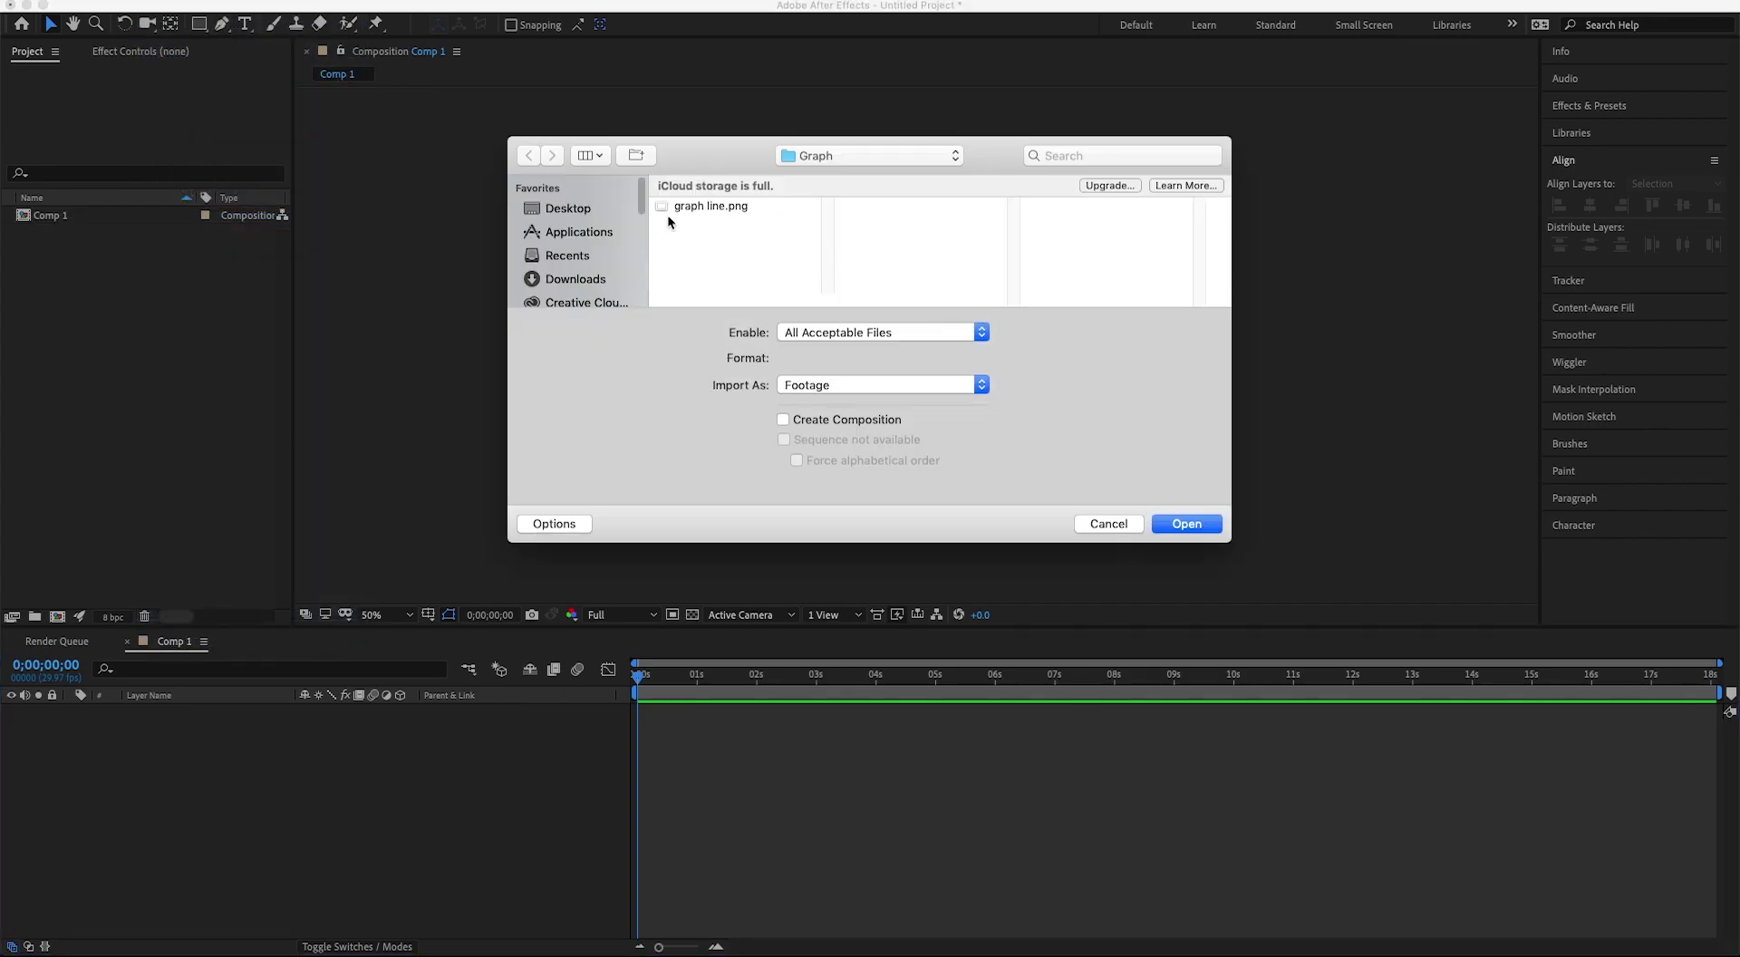
{"action": "left_click", "coordinate": [694, 207]}
{"action": "left_click", "coordinate": [1181, 523]}
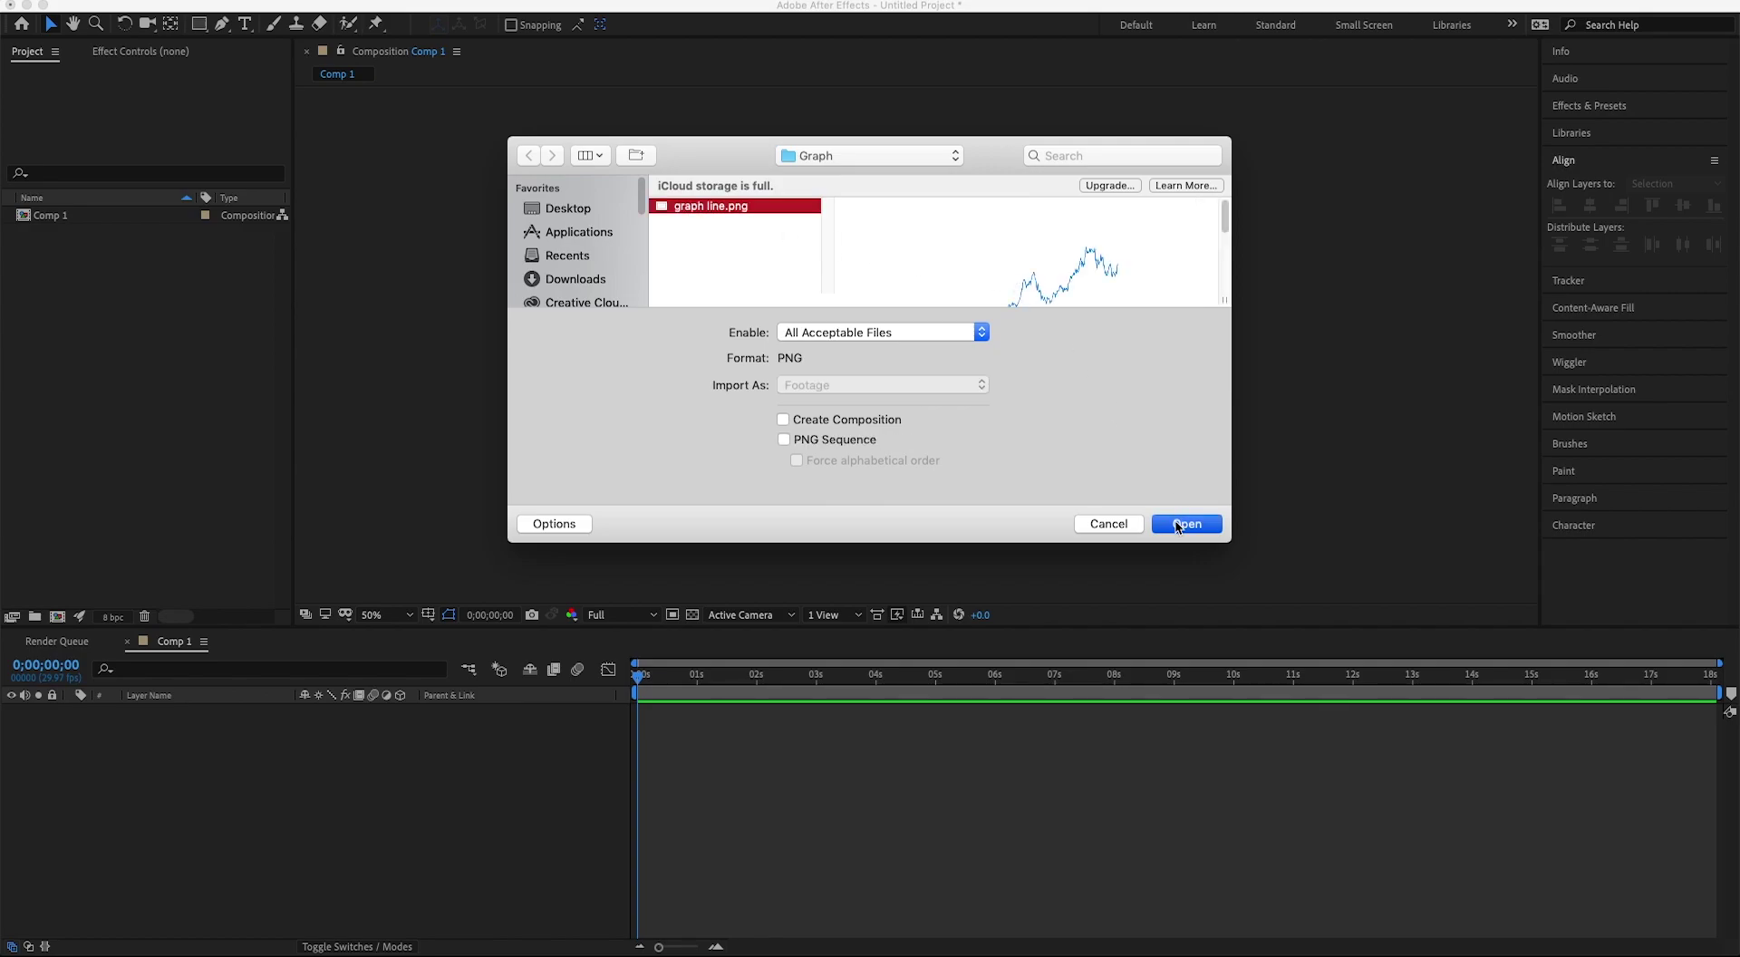
{"action": "left_click_drag", "start_coordinate": [61, 233], "coordinate": [128, 745]}
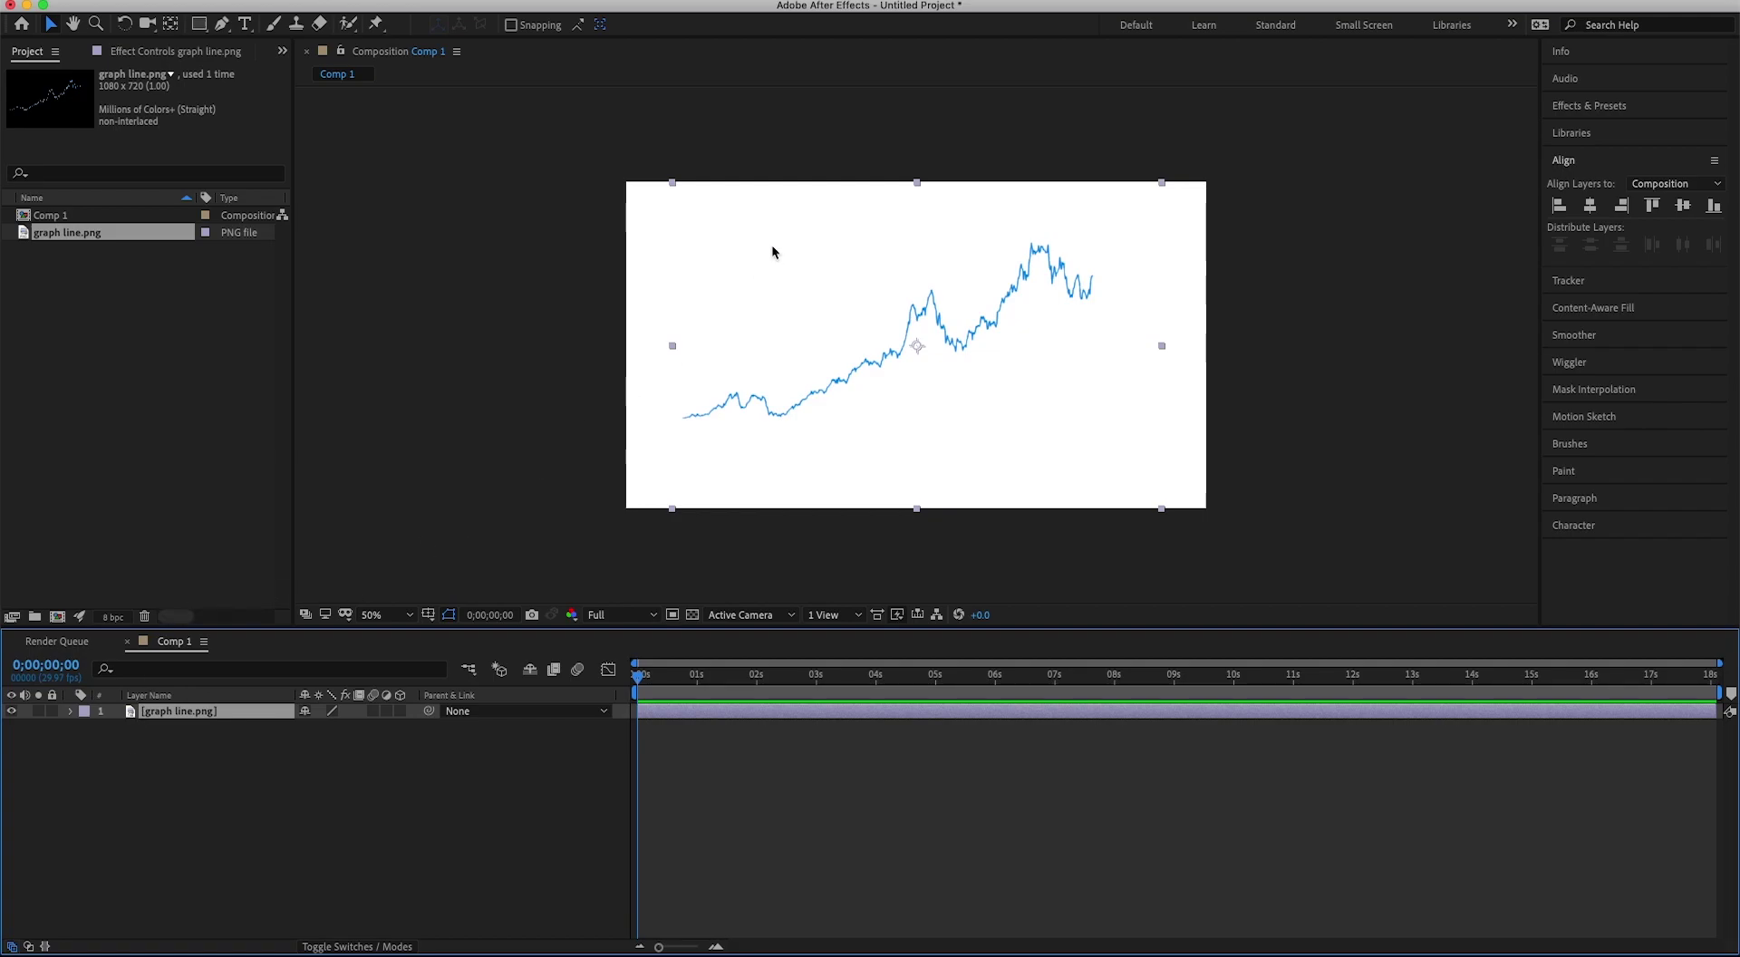
Draw a rectangle around the graph line on a new shape layer and name that layer frame.
{"action": "left_click", "coordinate": [211, 800]}
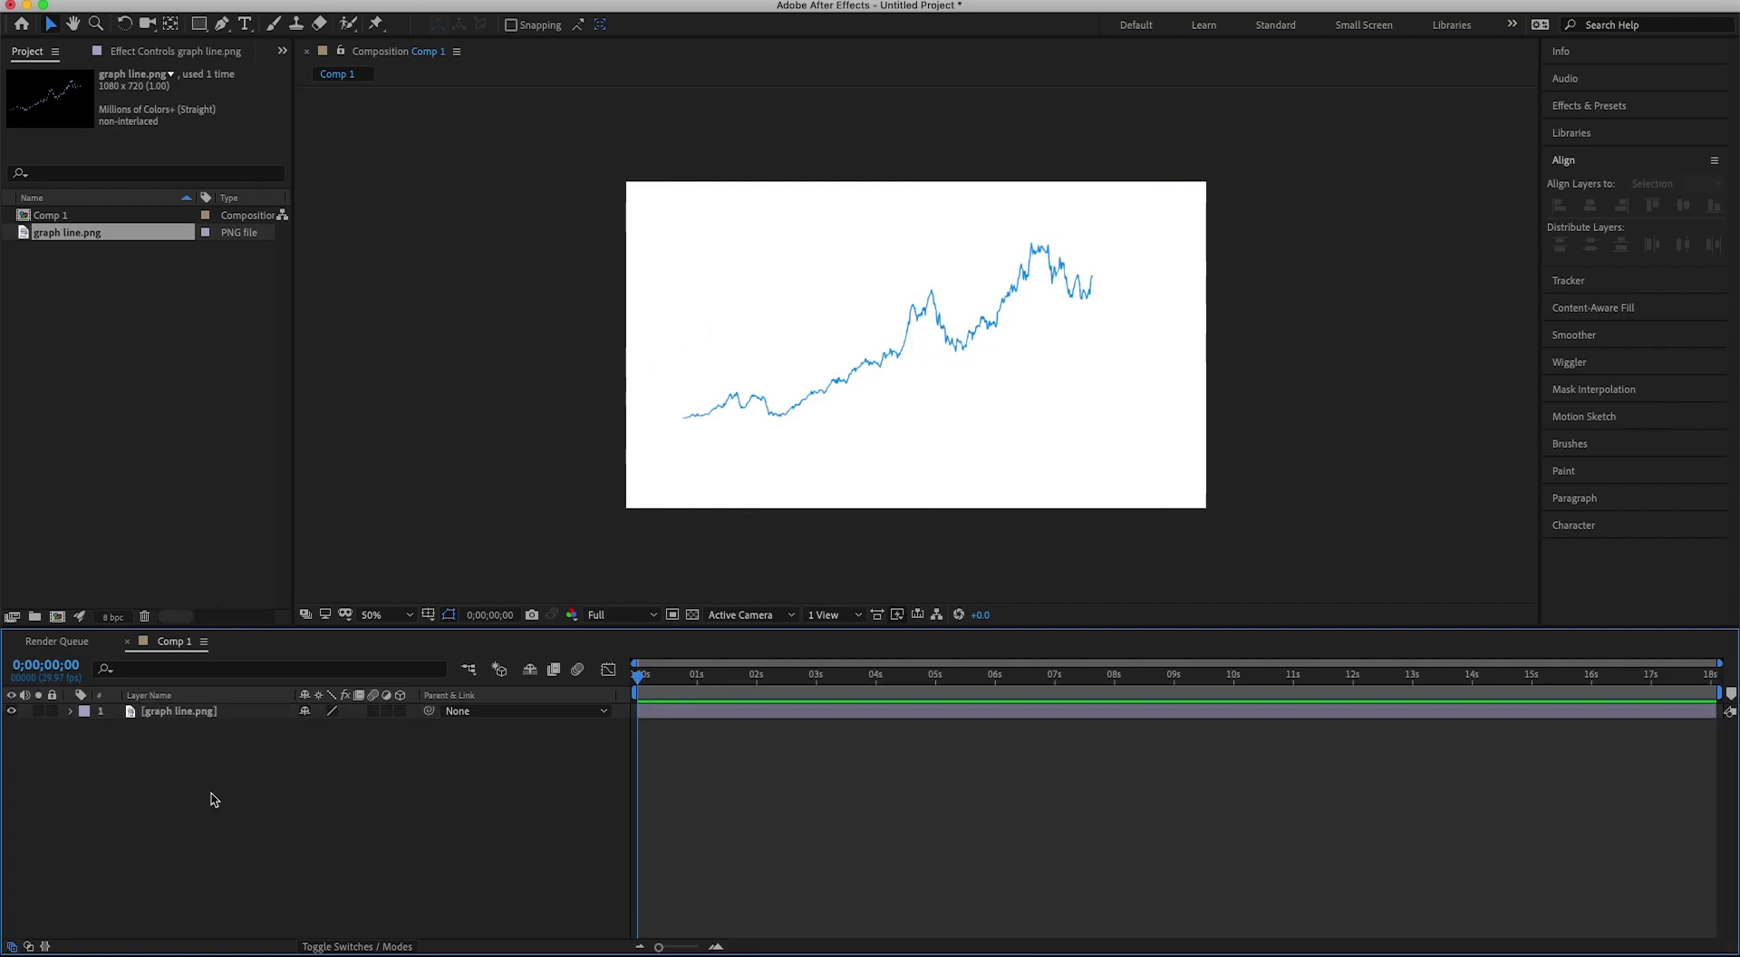
{"action": "left_click", "coordinate": [197, 25]}
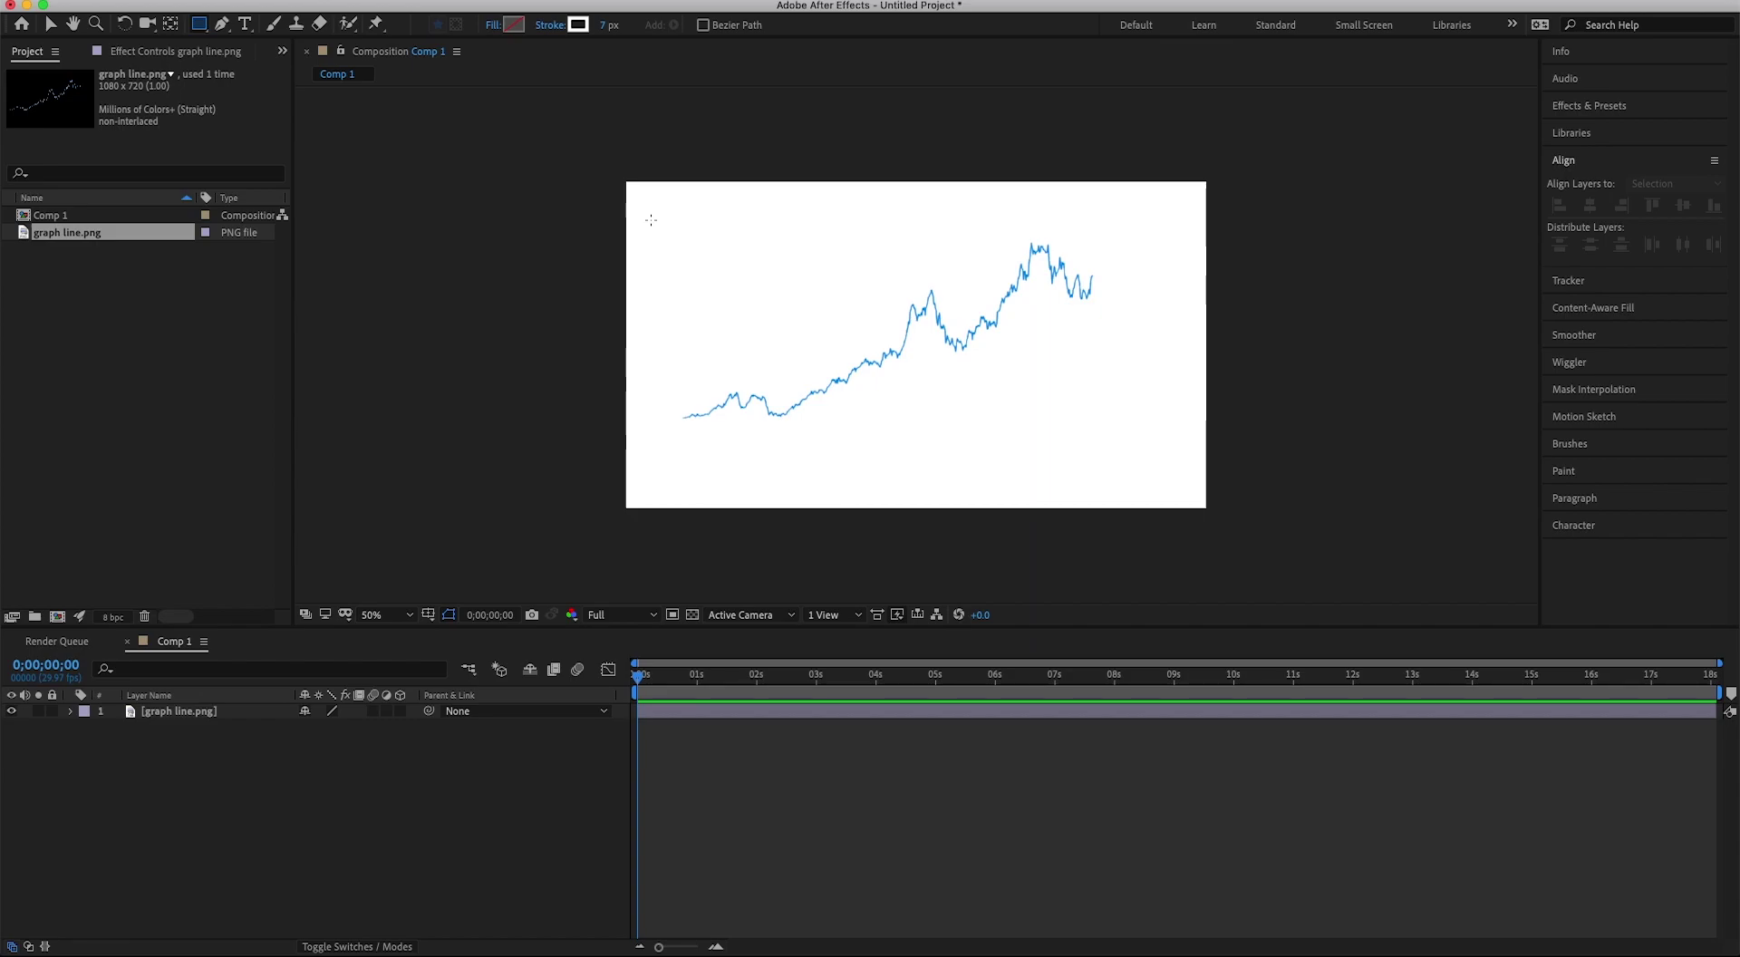
{"action": "left_click_drag", "start_coordinate": [655, 216], "coordinate": [1141, 461]}
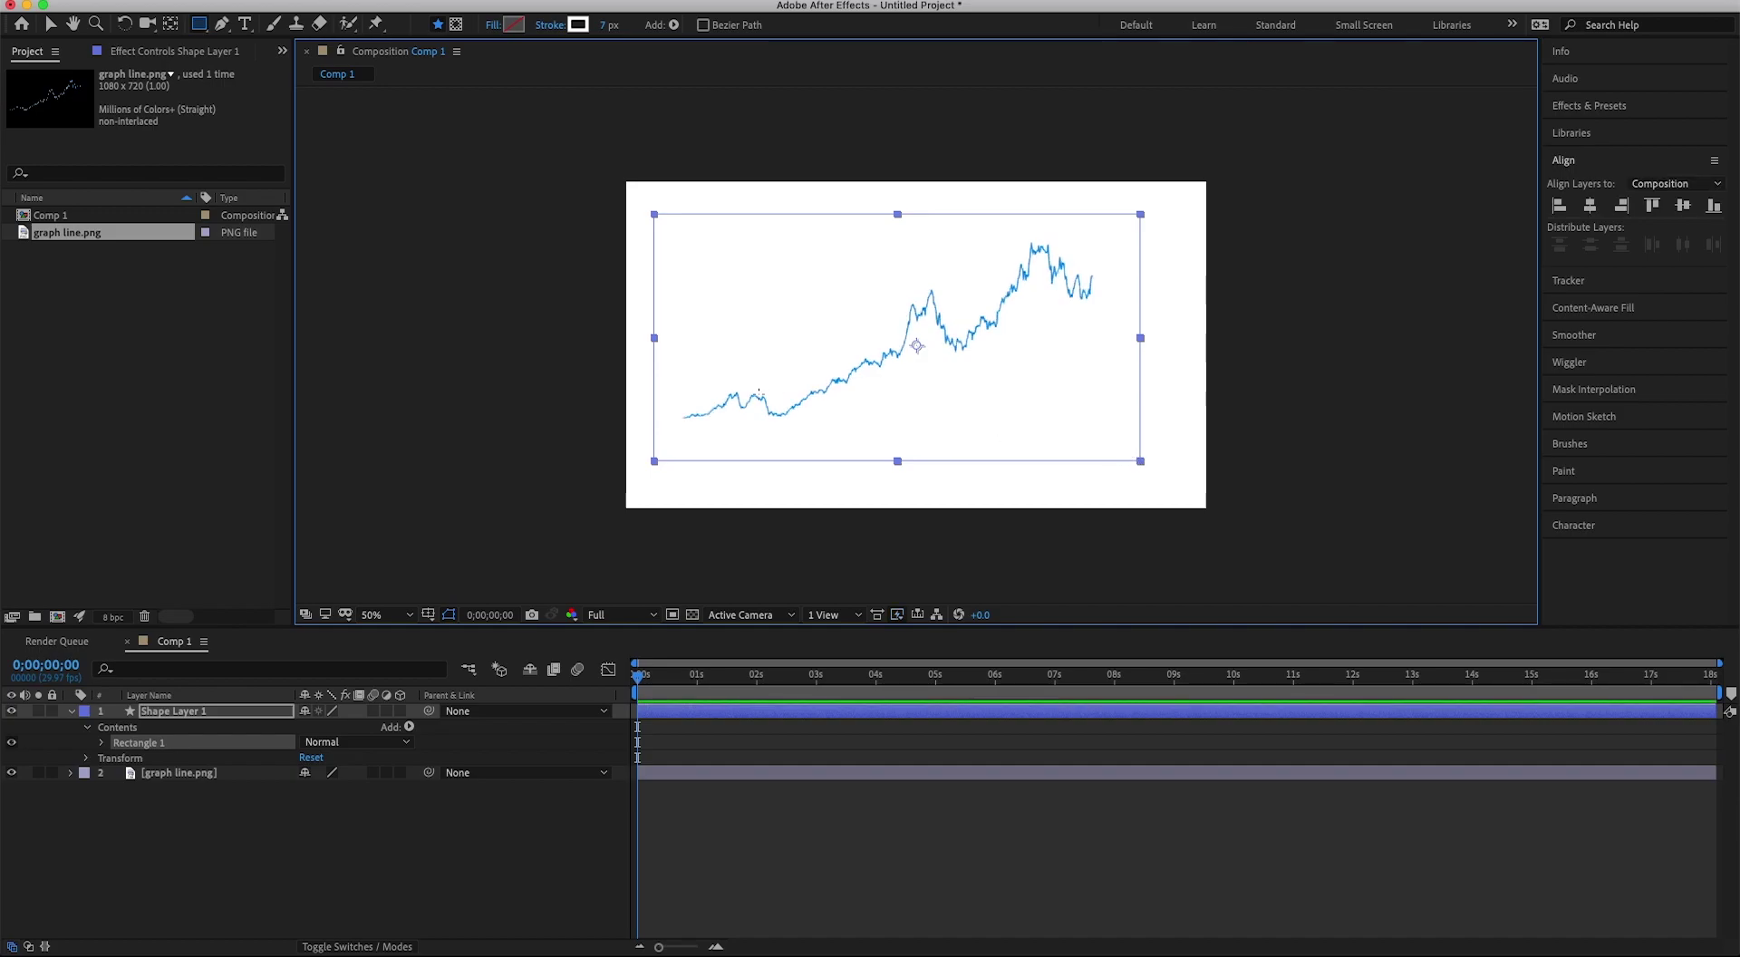
{"action": "left_click", "coordinate": [219, 711]}
{"action": "key", "text": "Return"}
{"action": "type", "text": "fram"}
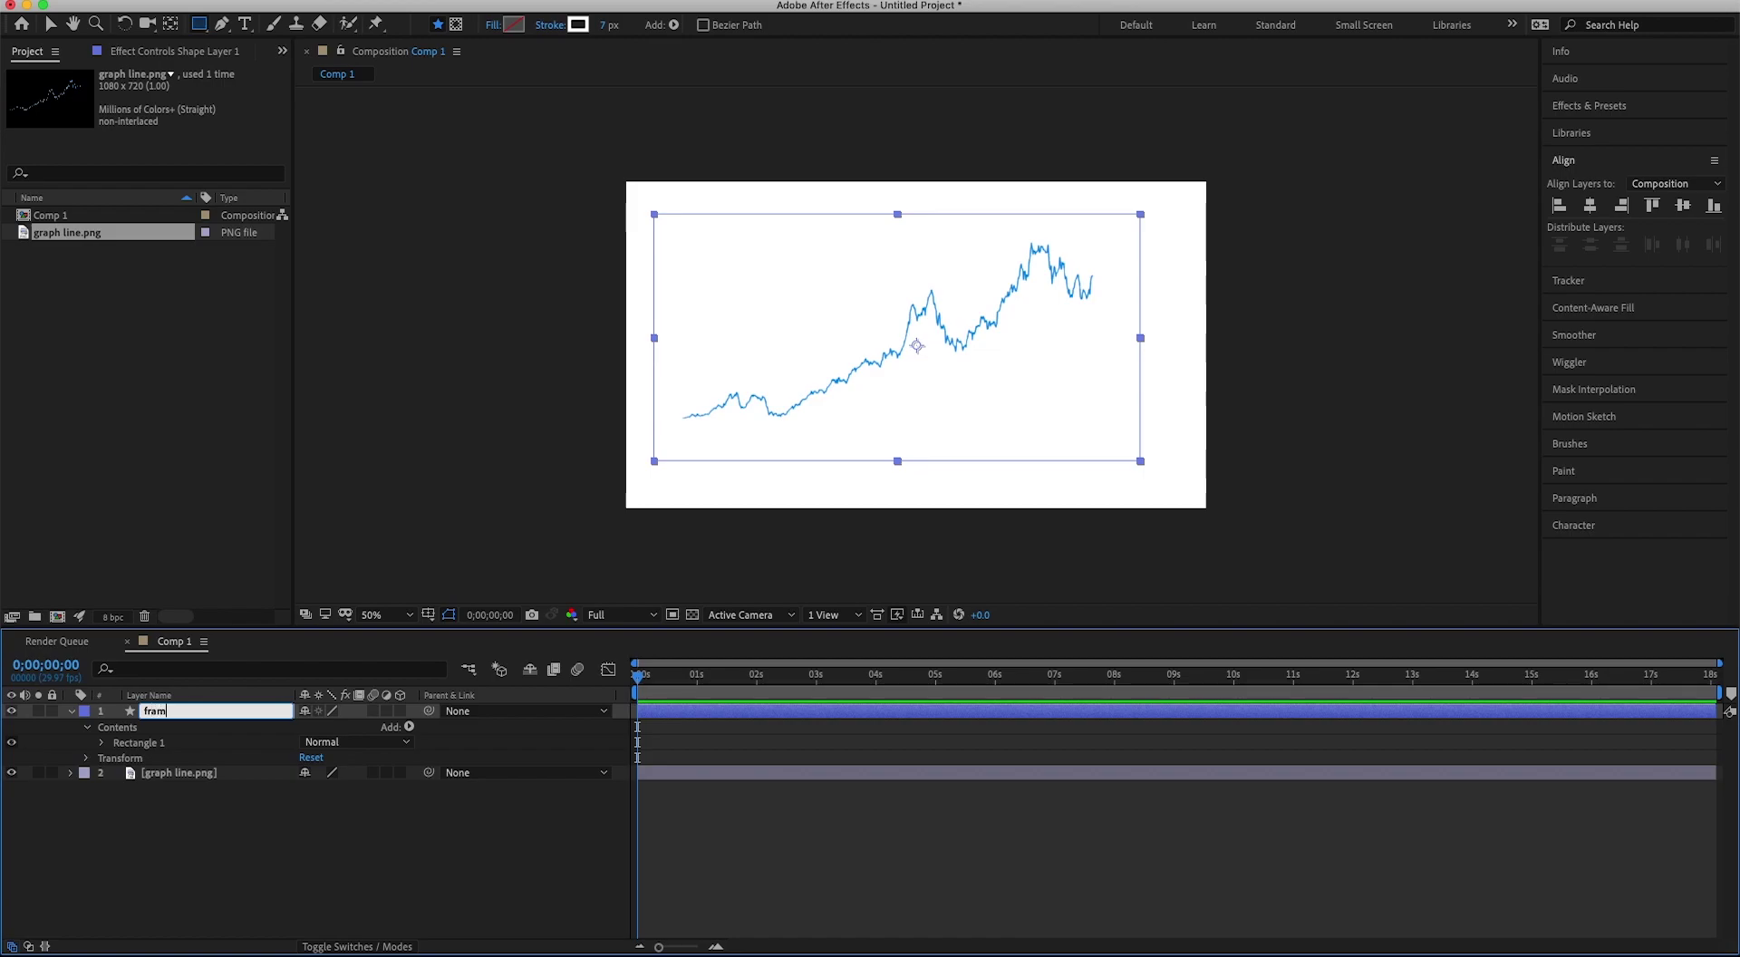
{"action": "type", "text": "e"}
{"action": "key", "text": "Return"}
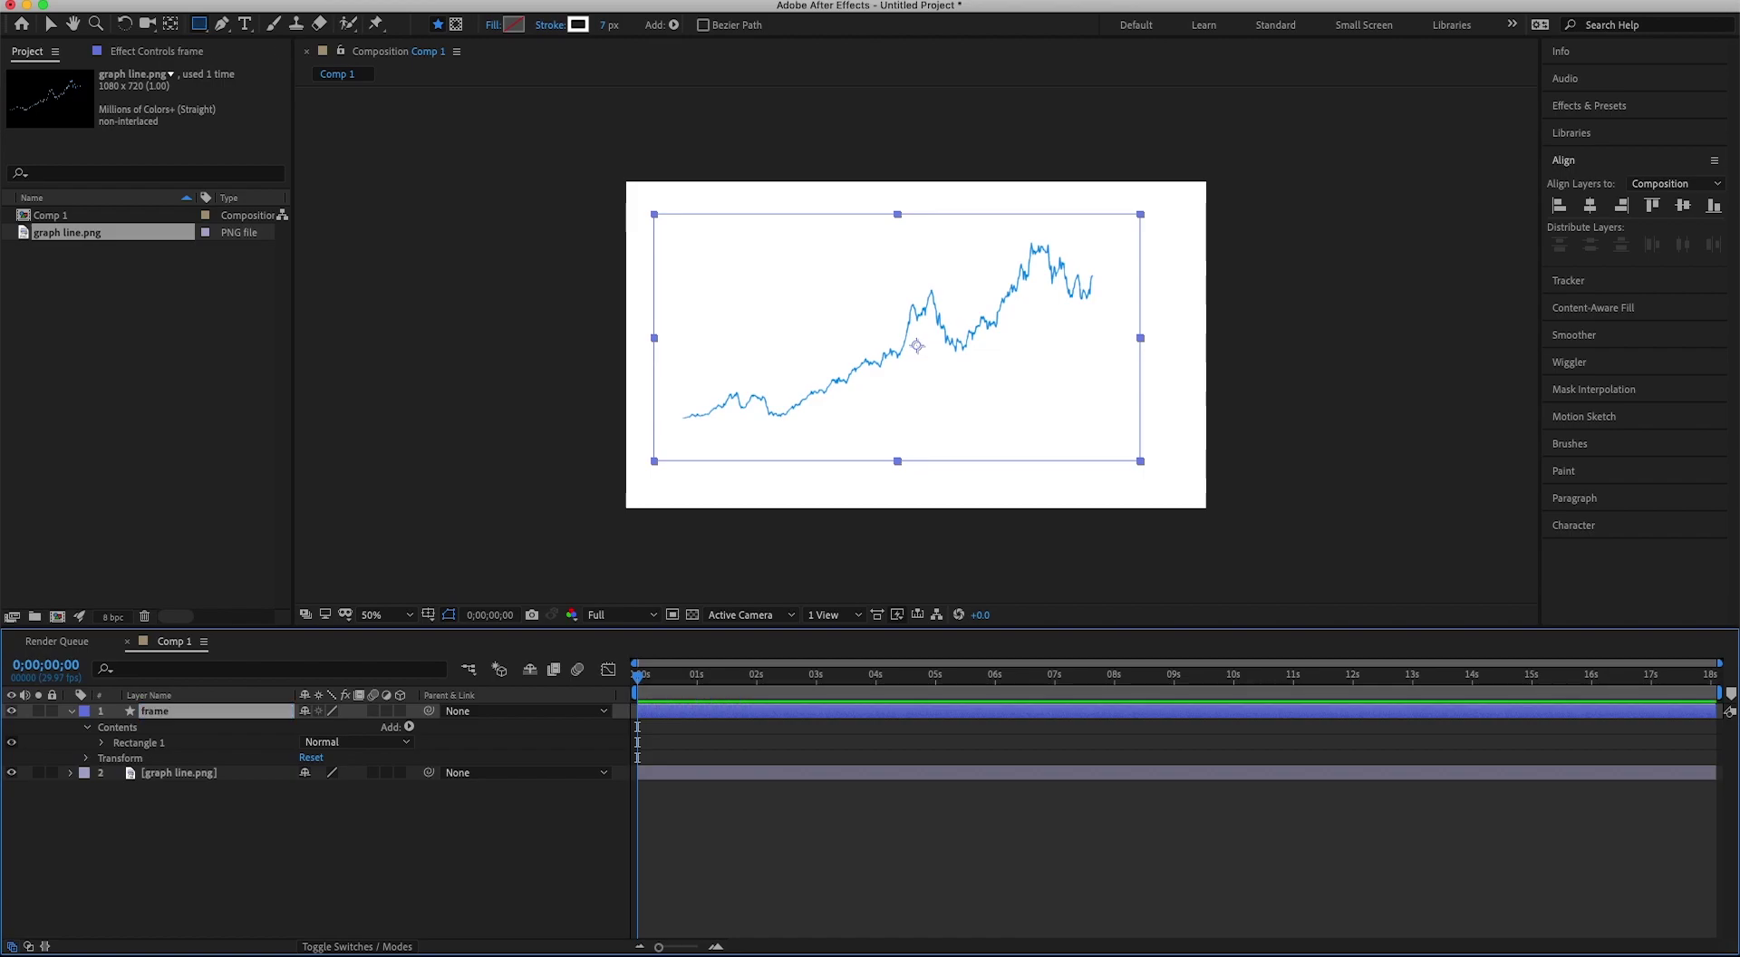
Set the frame rectangle's stroke to black (000000) with a stroke width of 8.
{"action": "left_click", "coordinate": [103, 743]}
{"action": "left_click", "coordinate": [117, 775]}
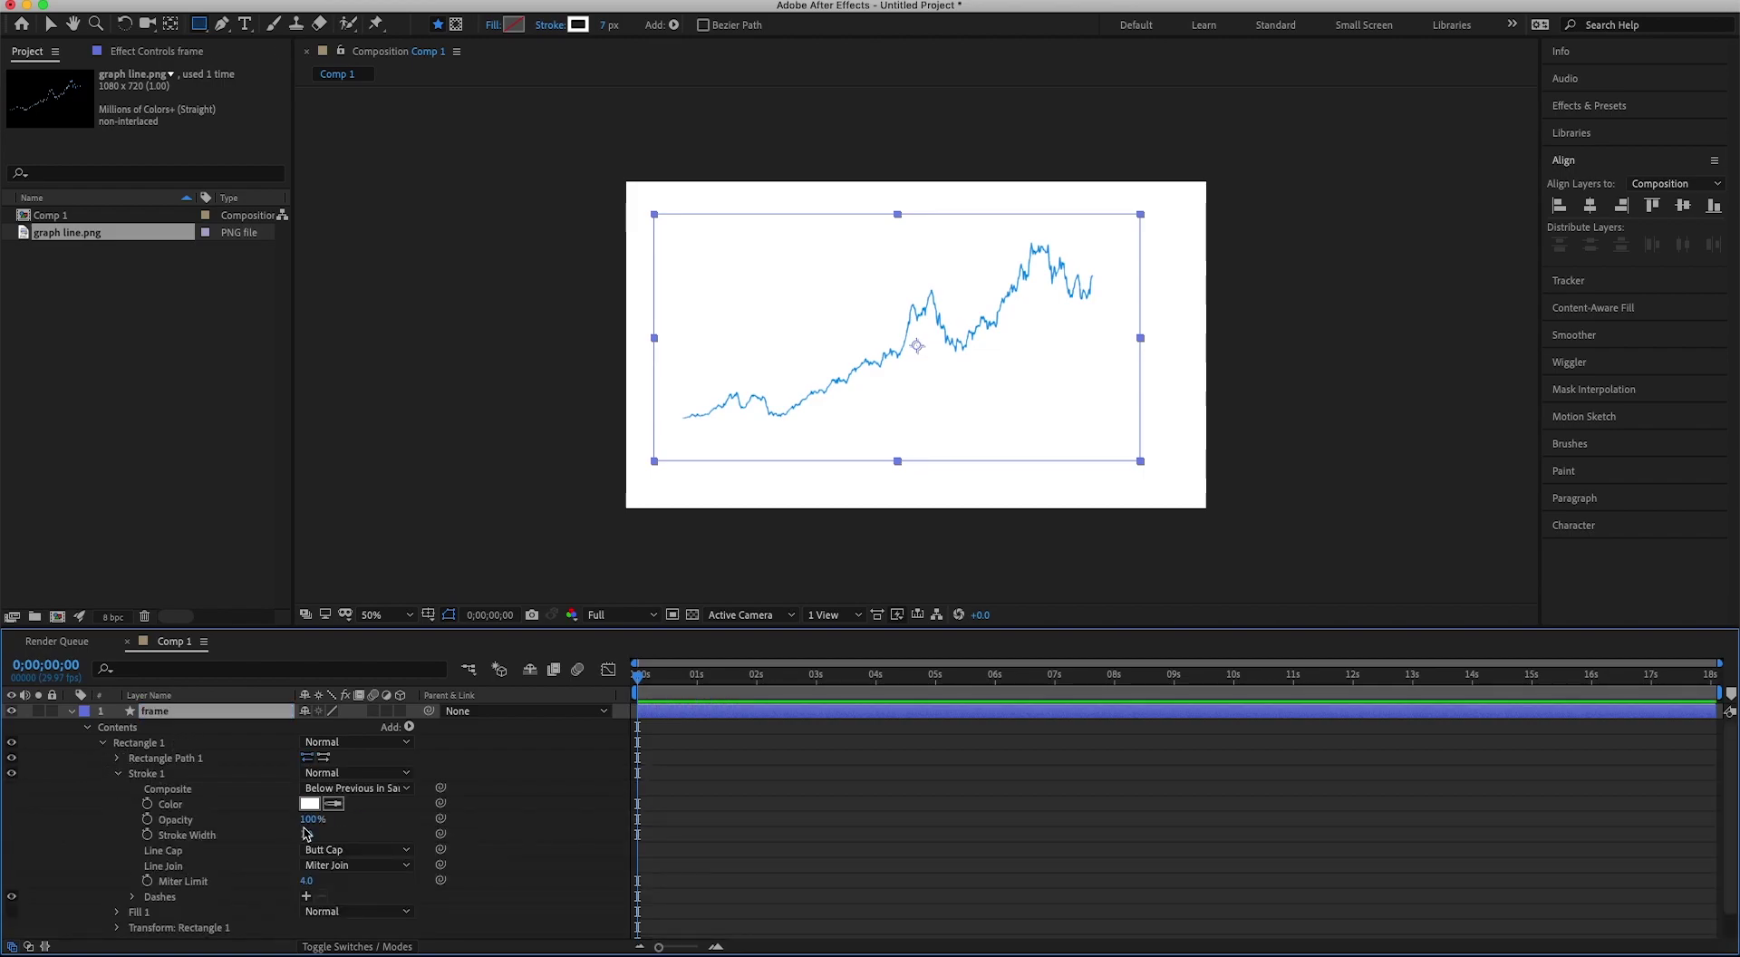
{"action": "left_click", "coordinate": [309, 803]}
{"action": "left_click_drag", "start_coordinate": [195, 253], "coordinate": [195, 415]}
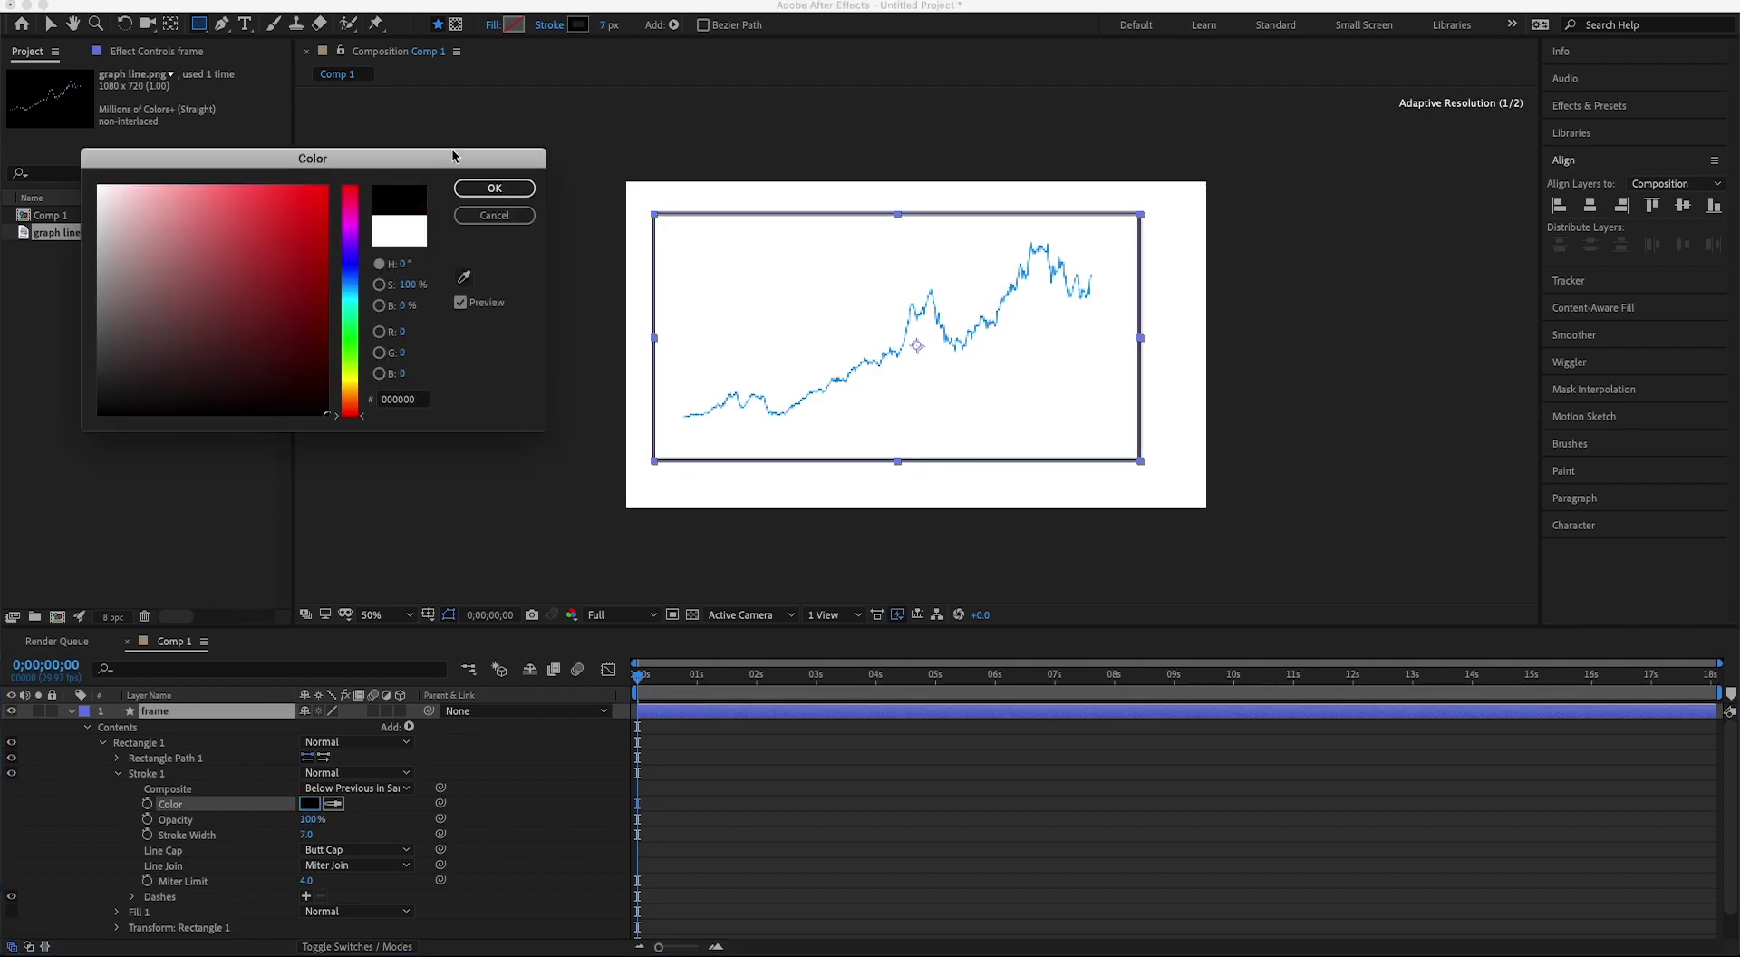
{"action": "left_click", "coordinate": [495, 188]}
{"action": "left_click", "coordinate": [308, 841]}
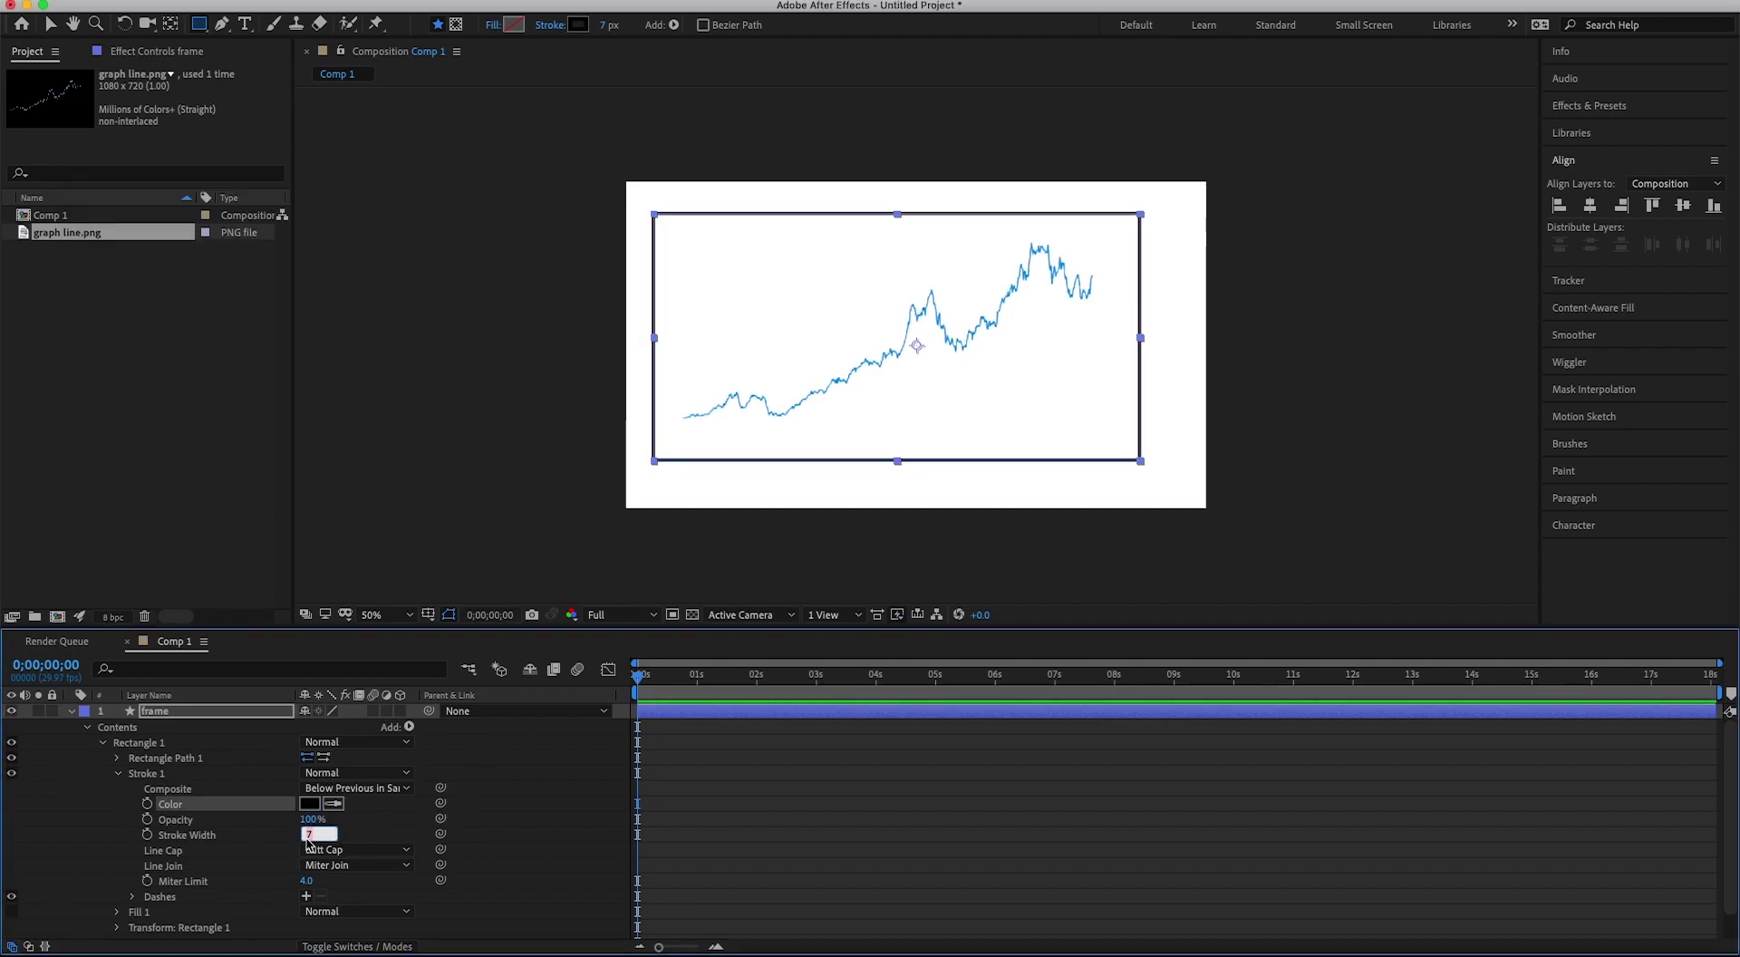
{"action": "type", "text": "8"}
{"action": "key", "text": "Return"}
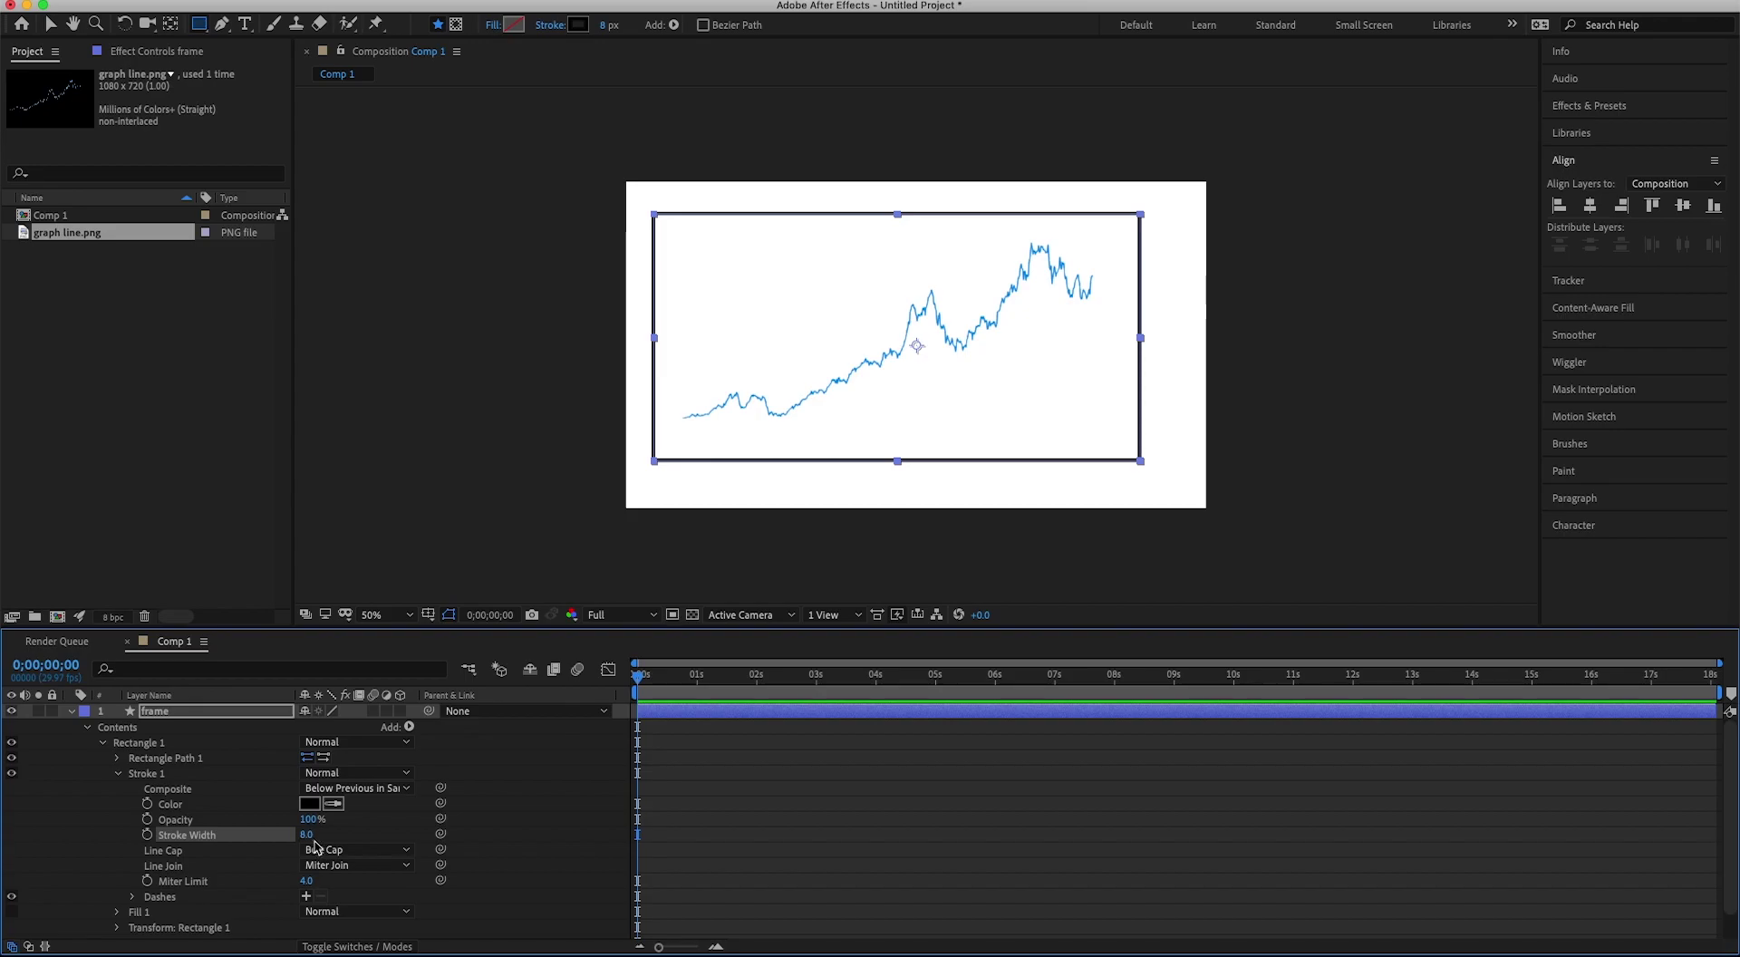
Give the frame's stroke a Round Cap and a Round Join, then collapse the layer's properties.
{"action": "left_click", "coordinate": [353, 849]}
{"action": "left_click", "coordinate": [345, 885]}
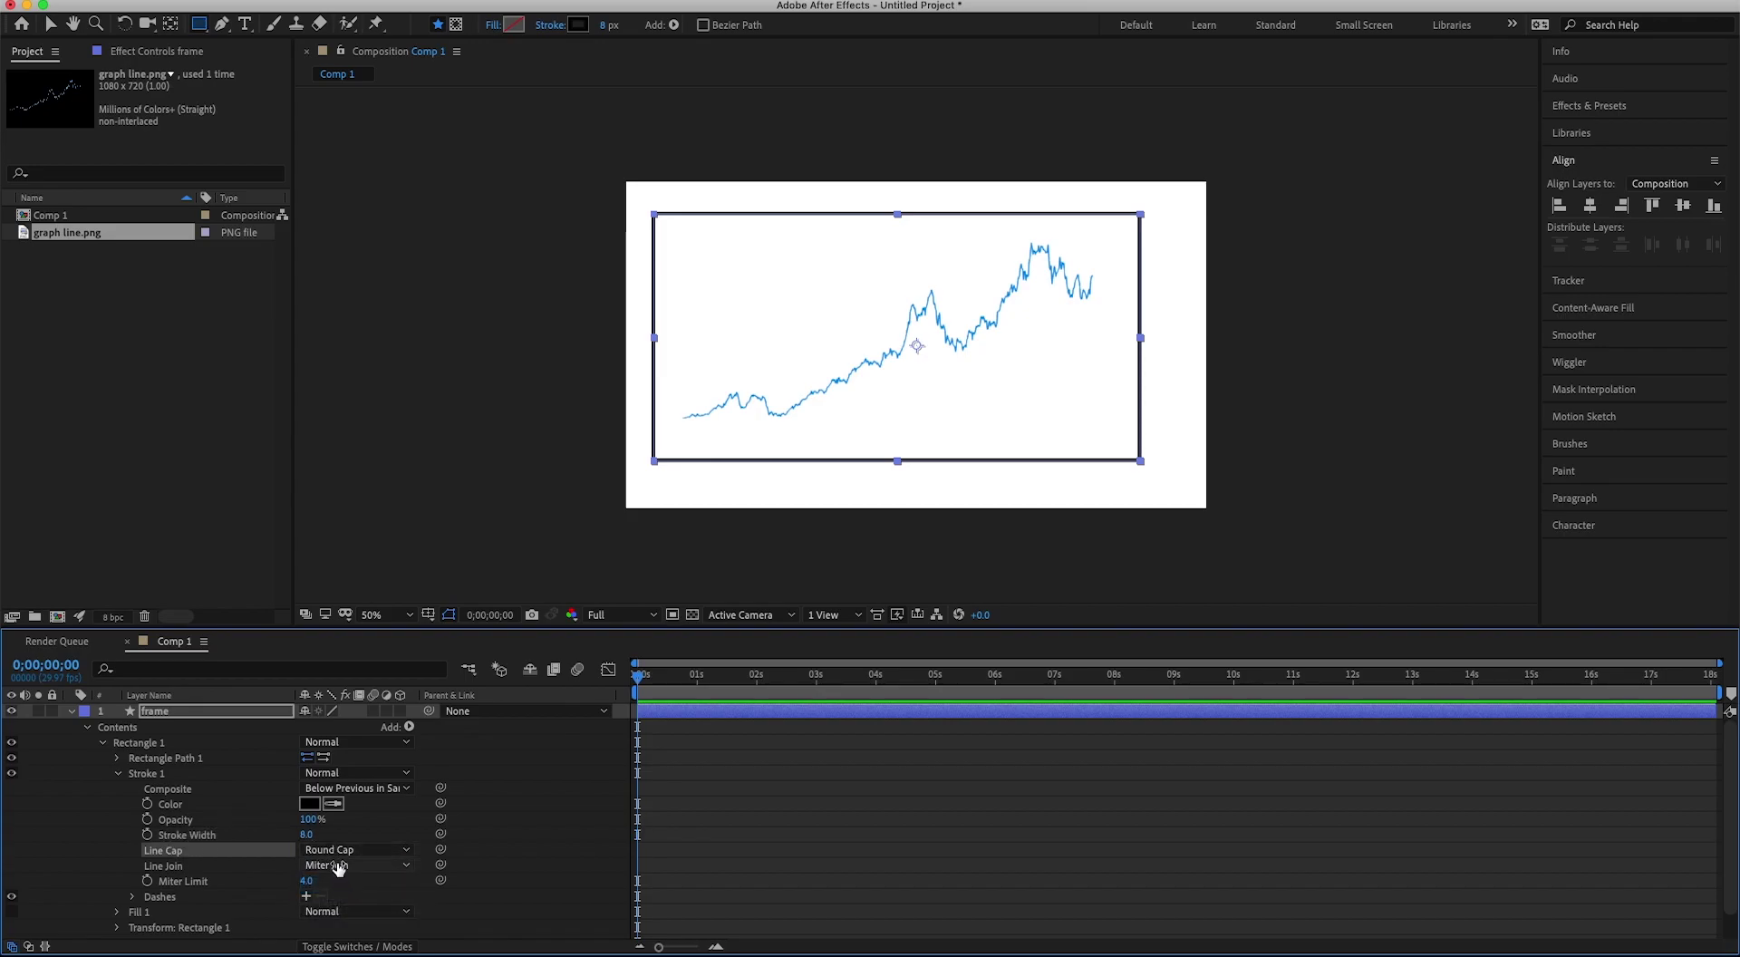
{"action": "left_click", "coordinate": [349, 865]}
{"action": "left_click", "coordinate": [351, 902]}
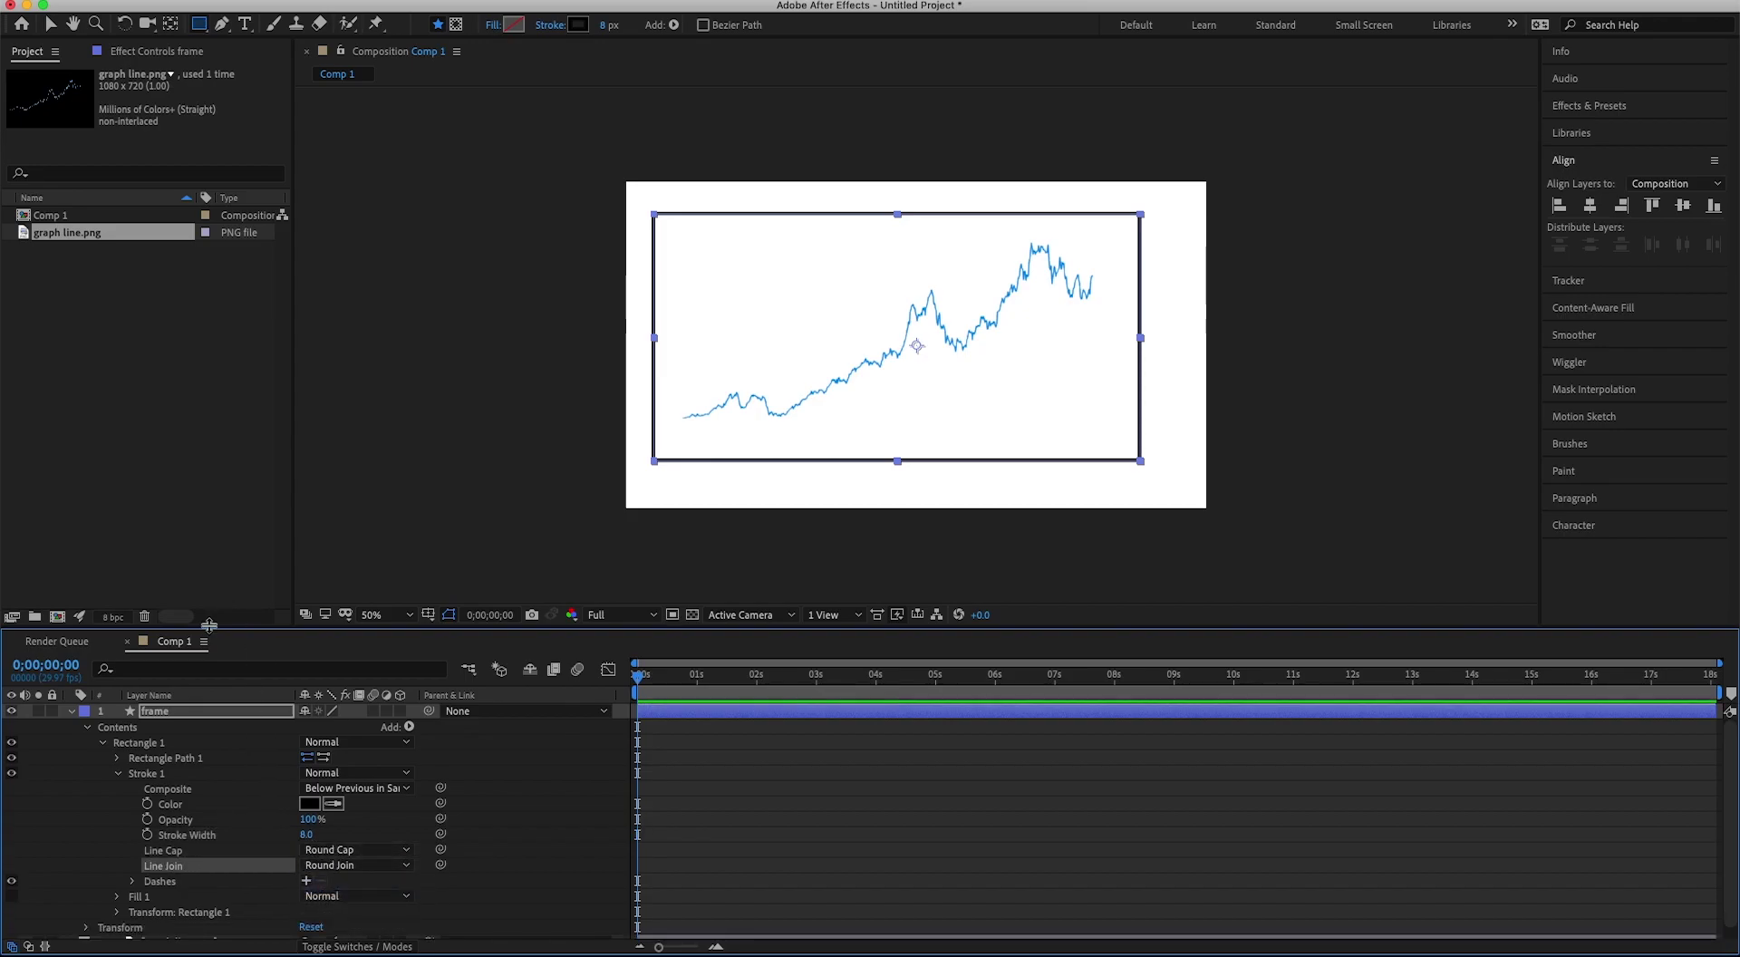
{"action": "left_click", "coordinate": [73, 712]}
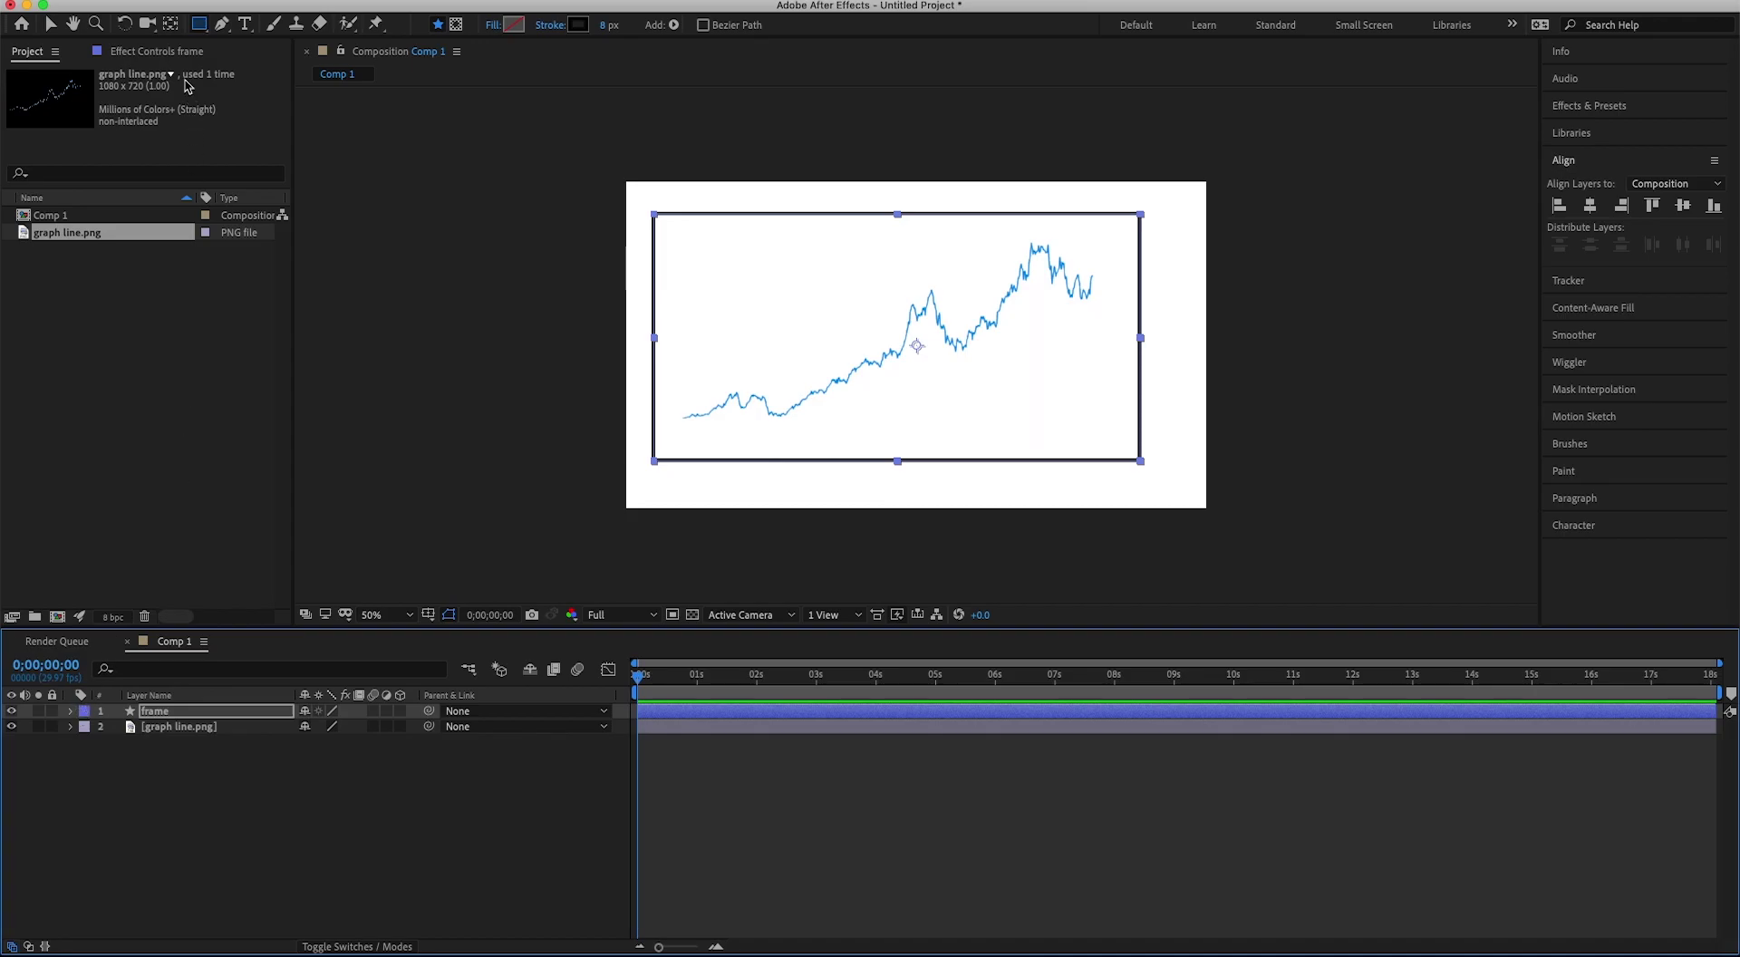
Draw a straight vertical line with the Pen tool from the frame's lower edge to its upper edge, near its left side, on a new layer.
{"action": "left_click", "coordinate": [155, 836]}
{"action": "left_click", "coordinate": [221, 22]}
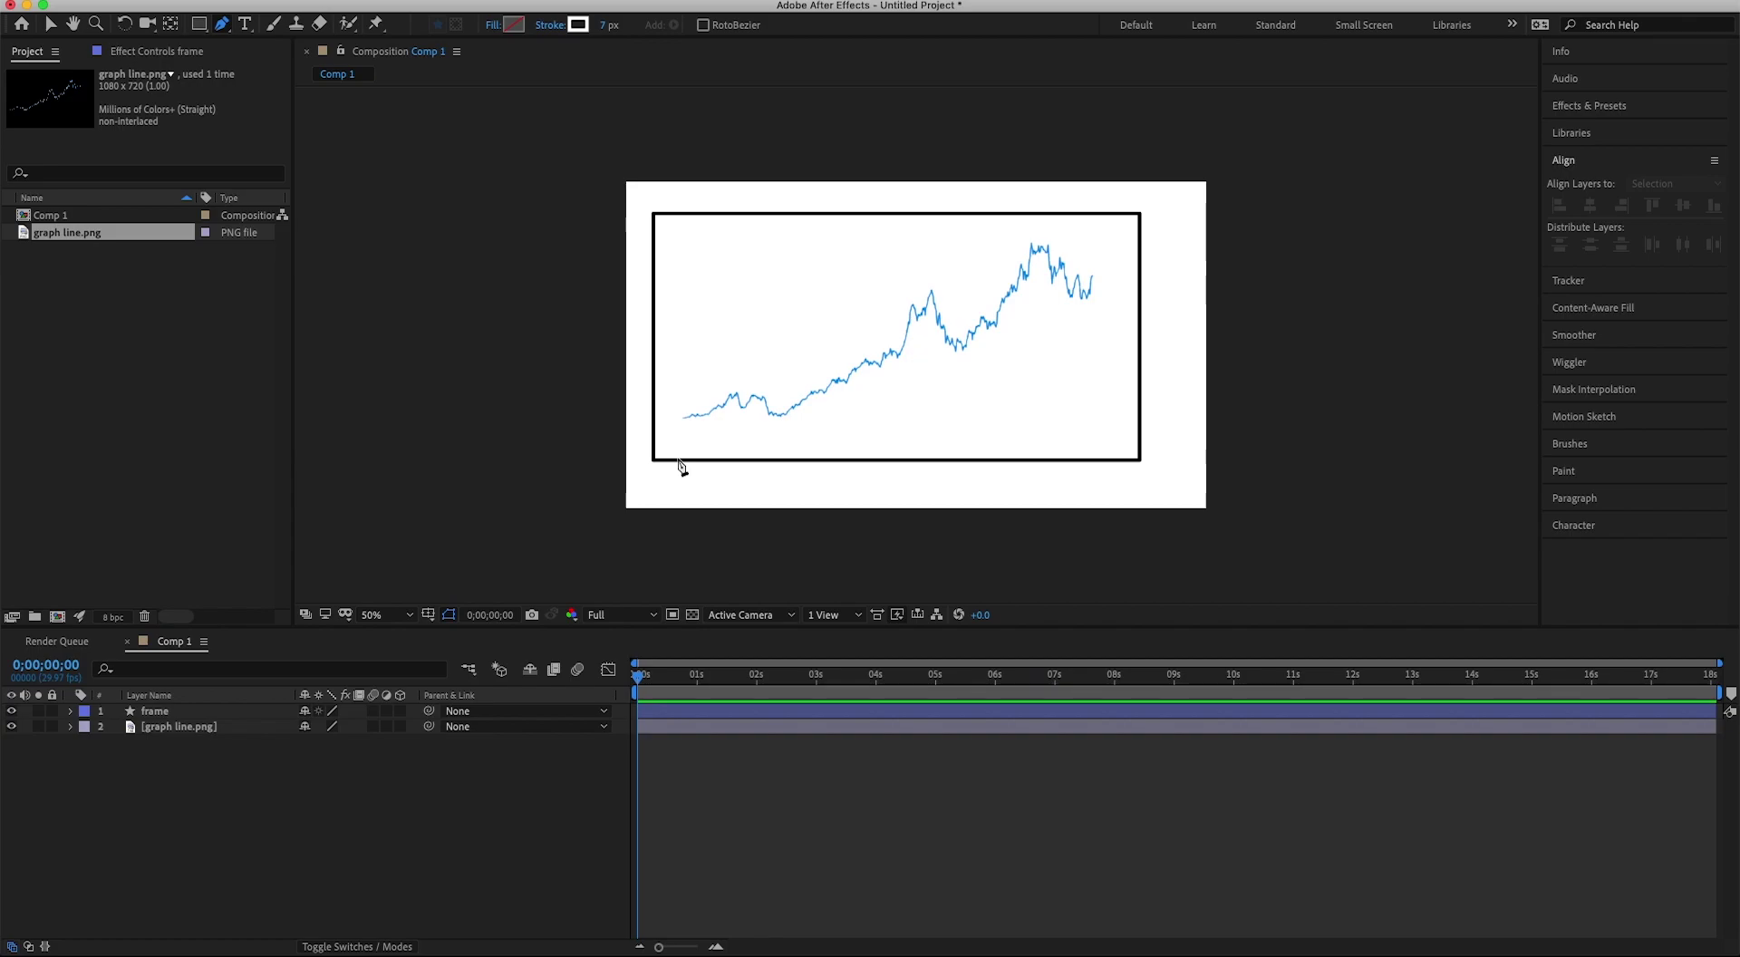
{"action": "scroll", "coordinate": [693, 471], "scroll_direction": "up", "scroll_amount": 2}
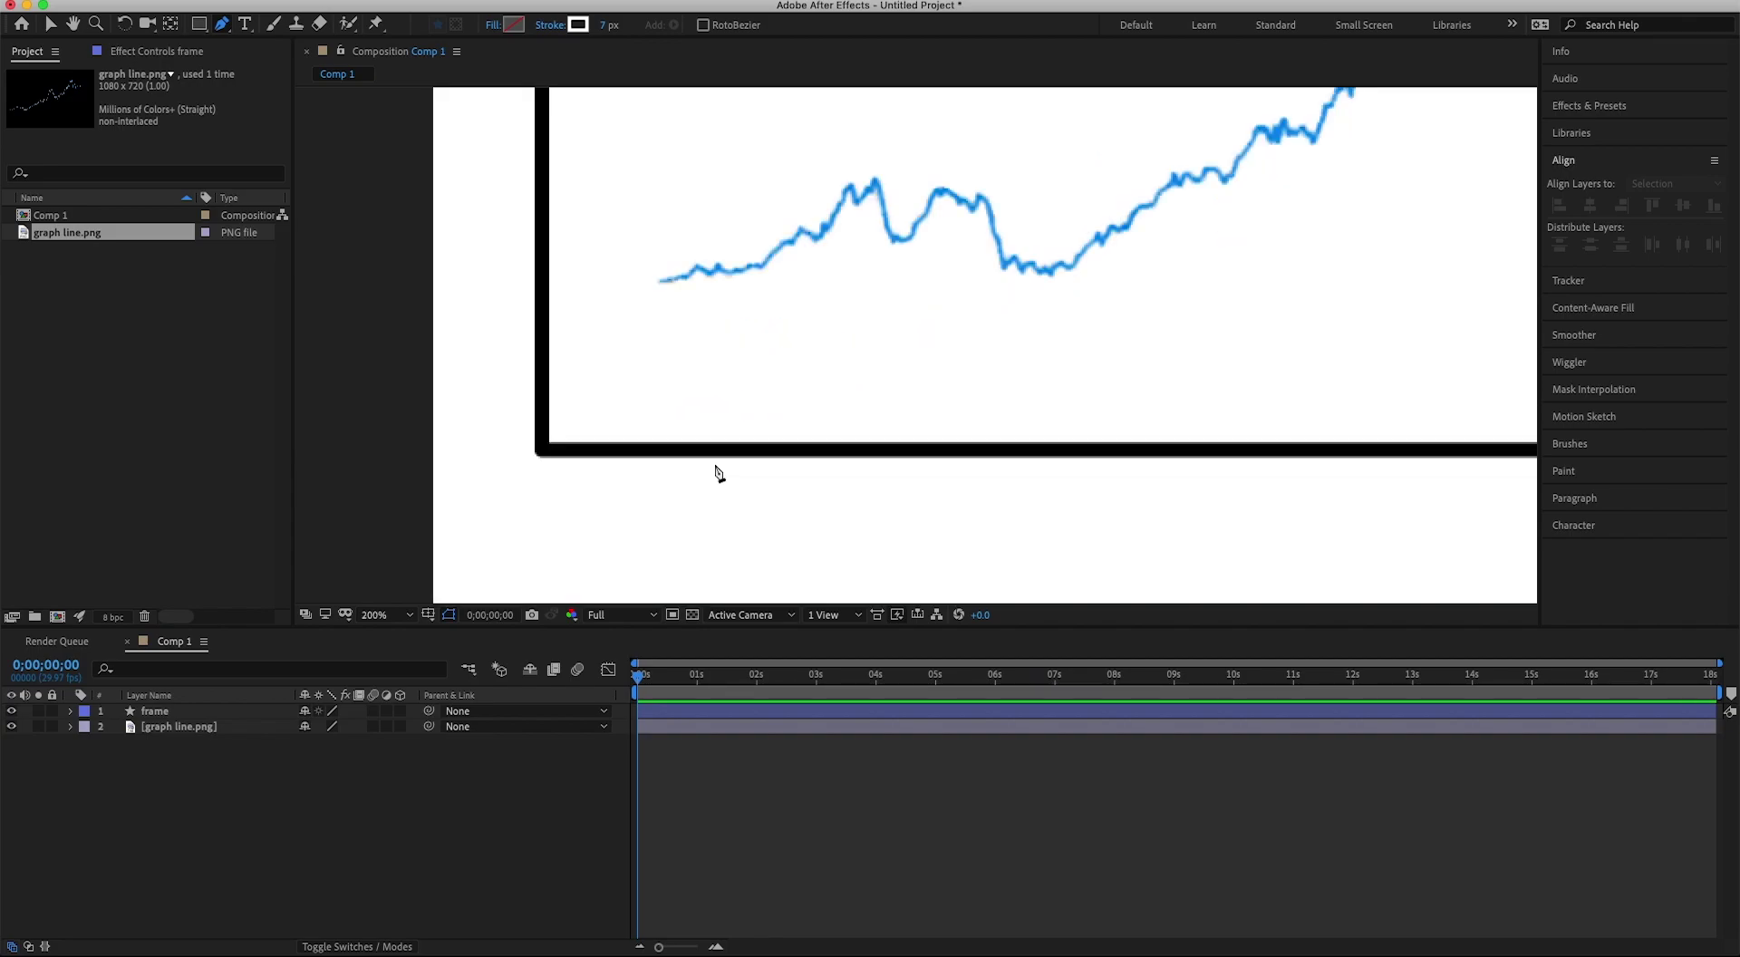
{"action": "left_click", "coordinate": [793, 453]}
{"action": "scroll", "coordinate": [792, 456], "scroll_direction": "down", "scroll_amount": 2}
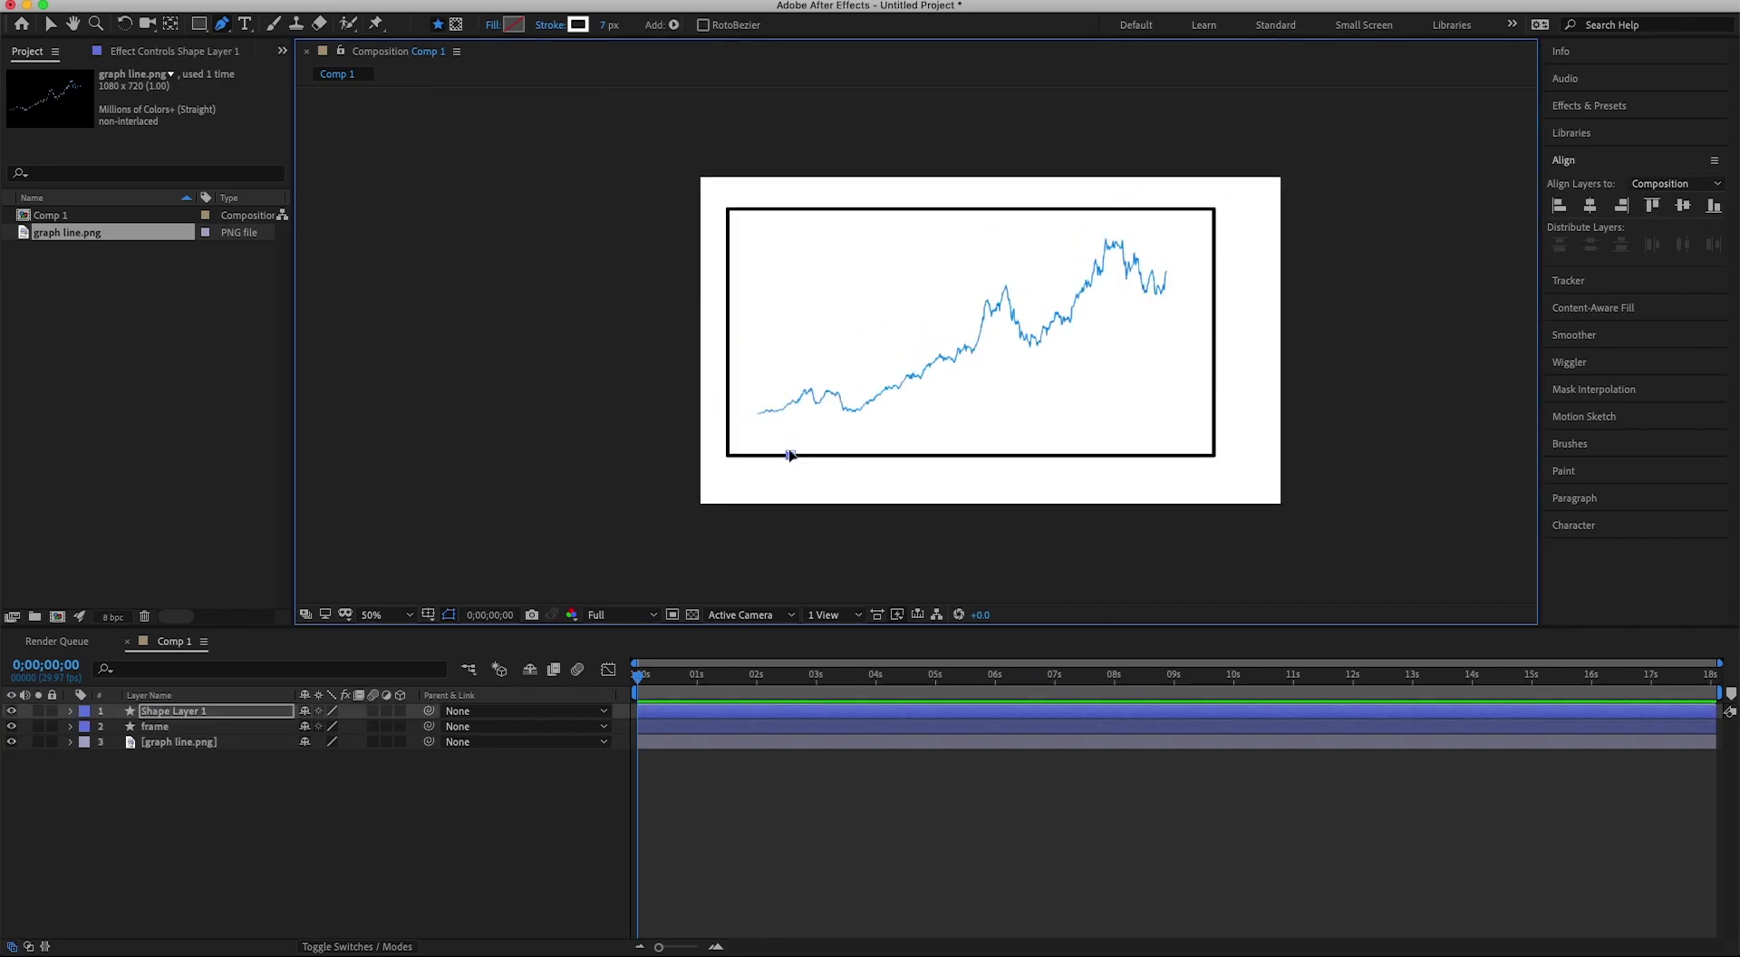
{"action": "scroll", "coordinate": [775, 204], "scroll_direction": "up", "scroll_amount": 2}
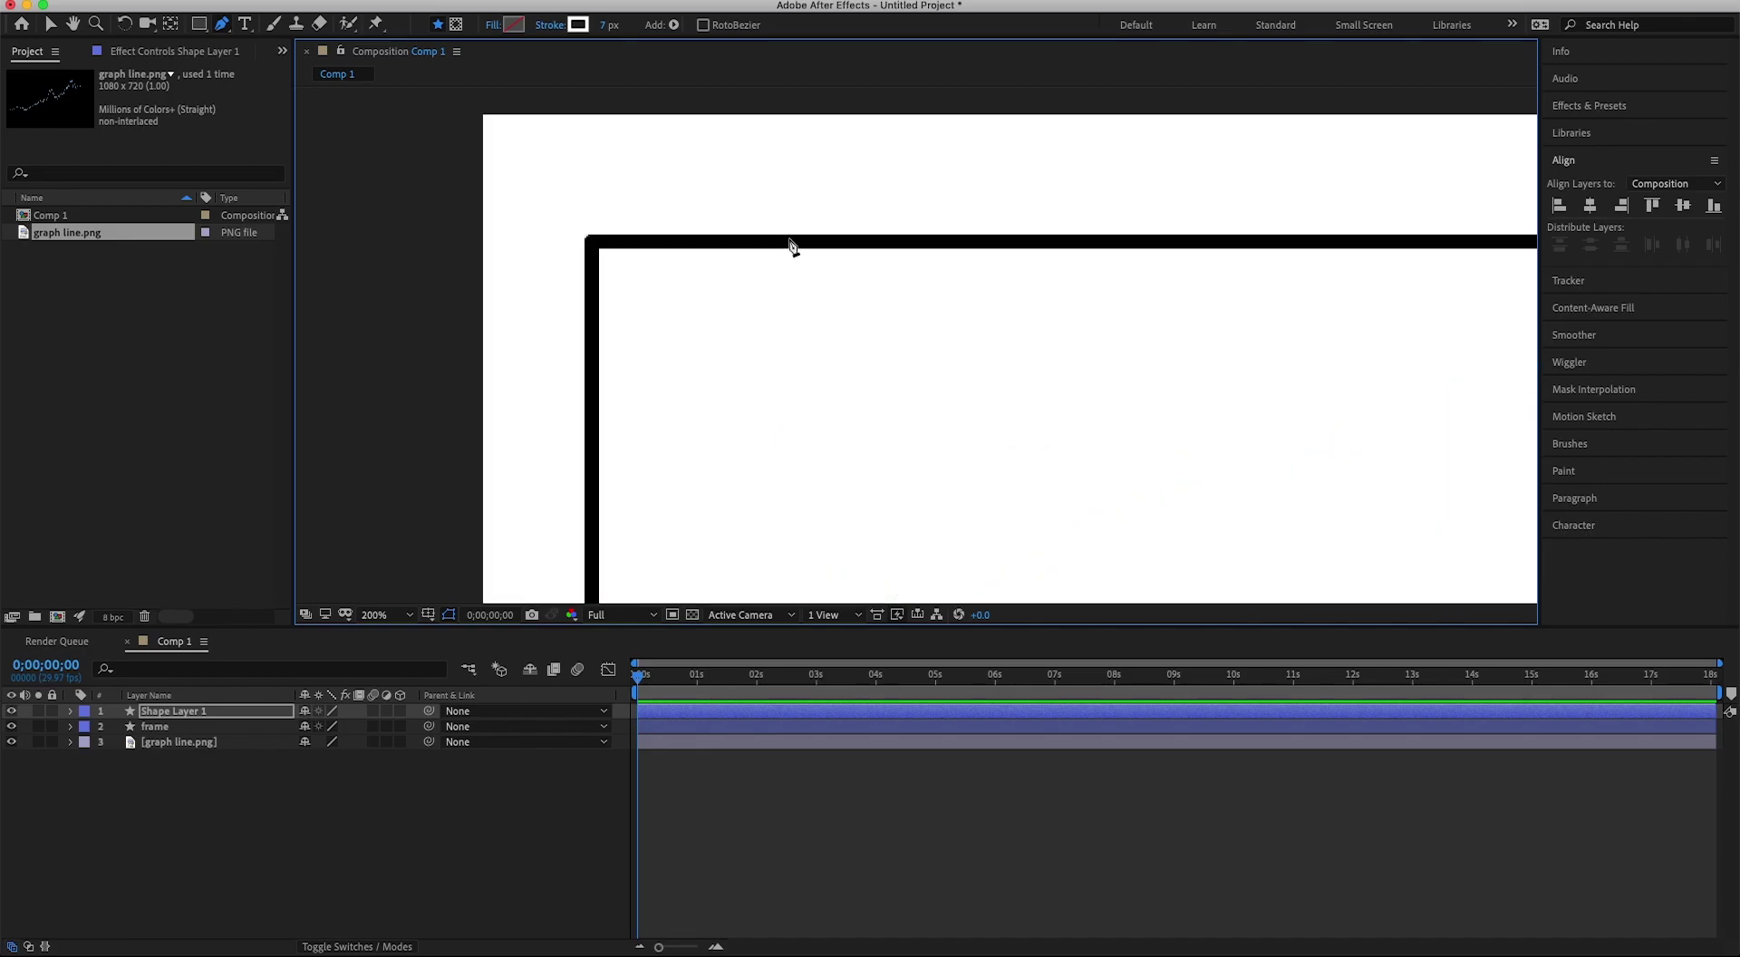
{"action": "left_click", "coordinate": [841, 241]}
{"action": "scroll", "coordinate": [852, 334], "scroll_direction": "down", "scroll_amount": 2}
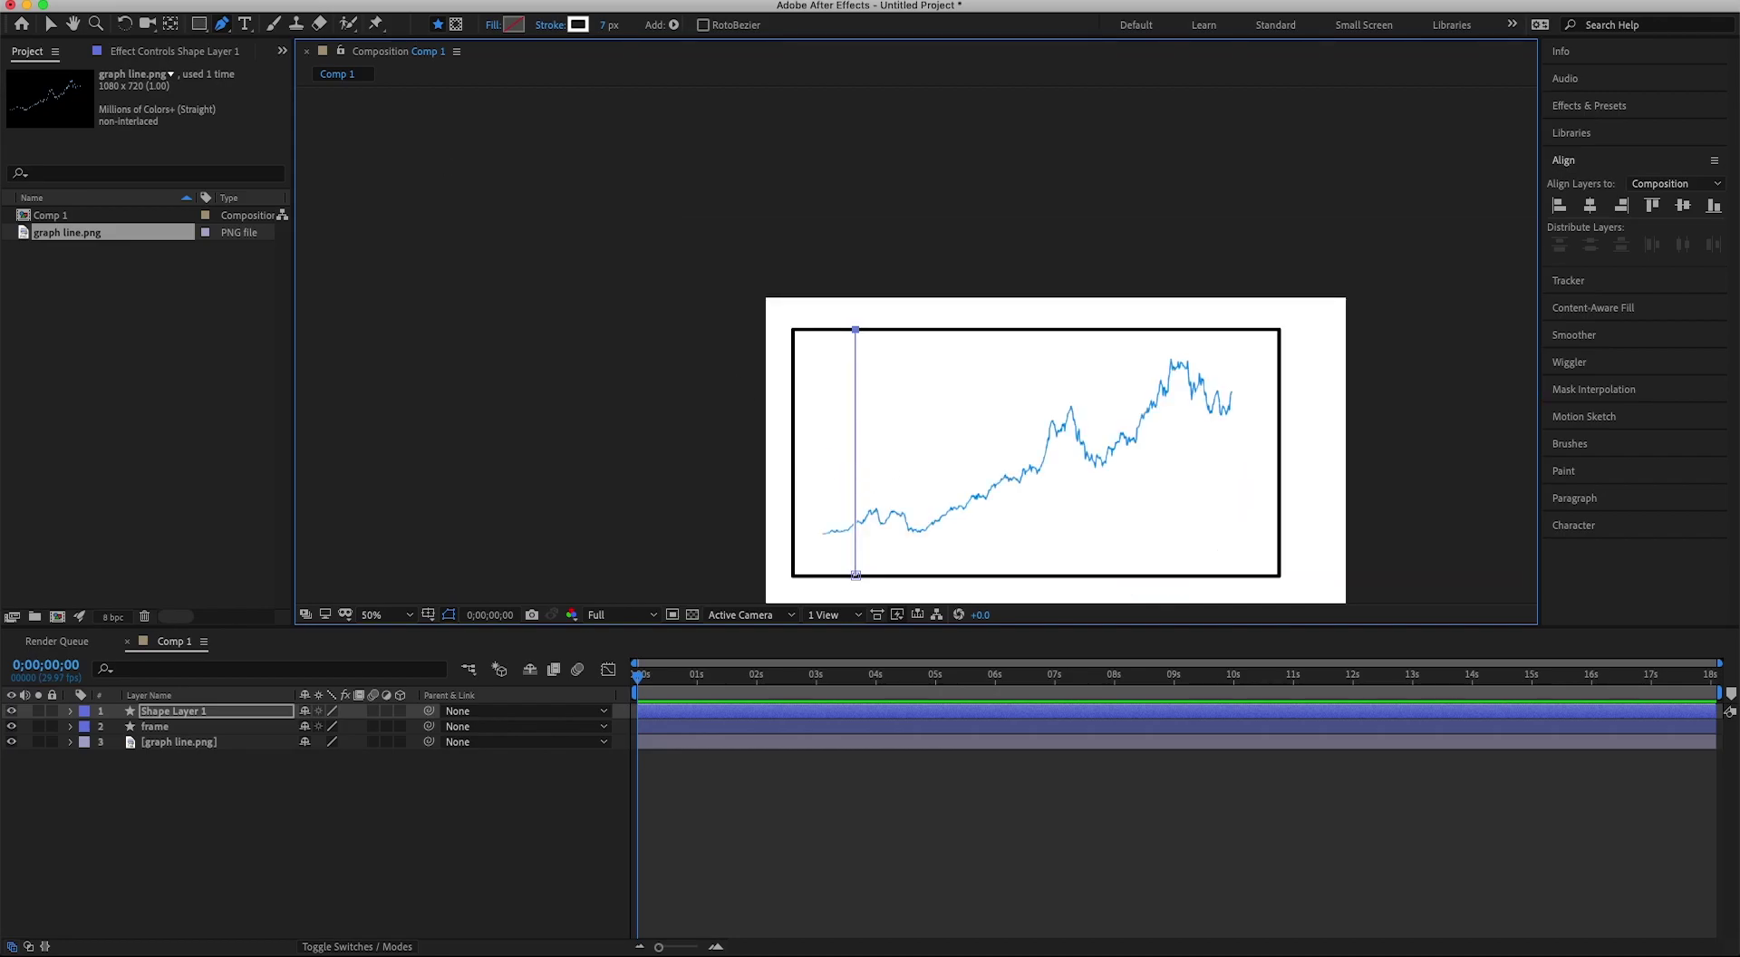
{"action": "left_click", "coordinate": [73, 24]}
{"action": "mouse_move", "coordinate": [1077, 473]}
{"action": "left_mouse_down"}
{"action": "mouse_move", "coordinate": [988, 336]}
{"action": "mouse_move", "coordinate": [979, 348]}
{"action": "left_mouse_up"}
Rename the new line's shape layer as vertical.
{"action": "left_click", "coordinate": [50, 24]}
{"action": "left_click", "coordinate": [207, 712]}
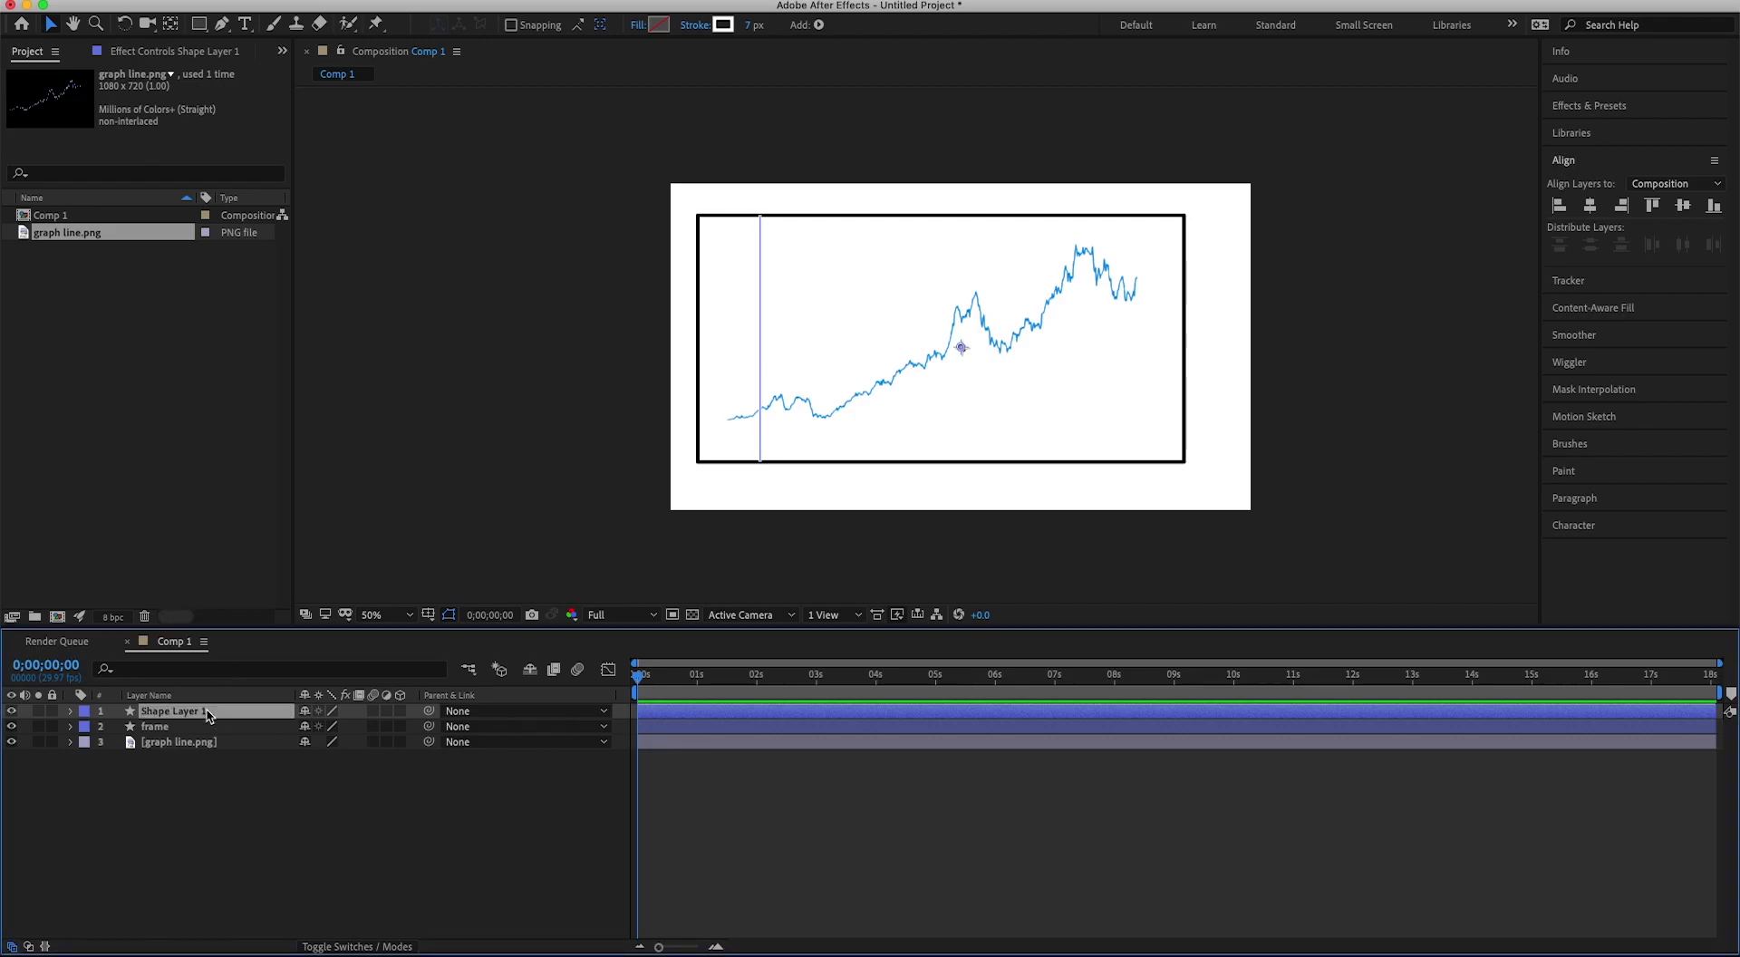
{"action": "key", "text": "Return"}
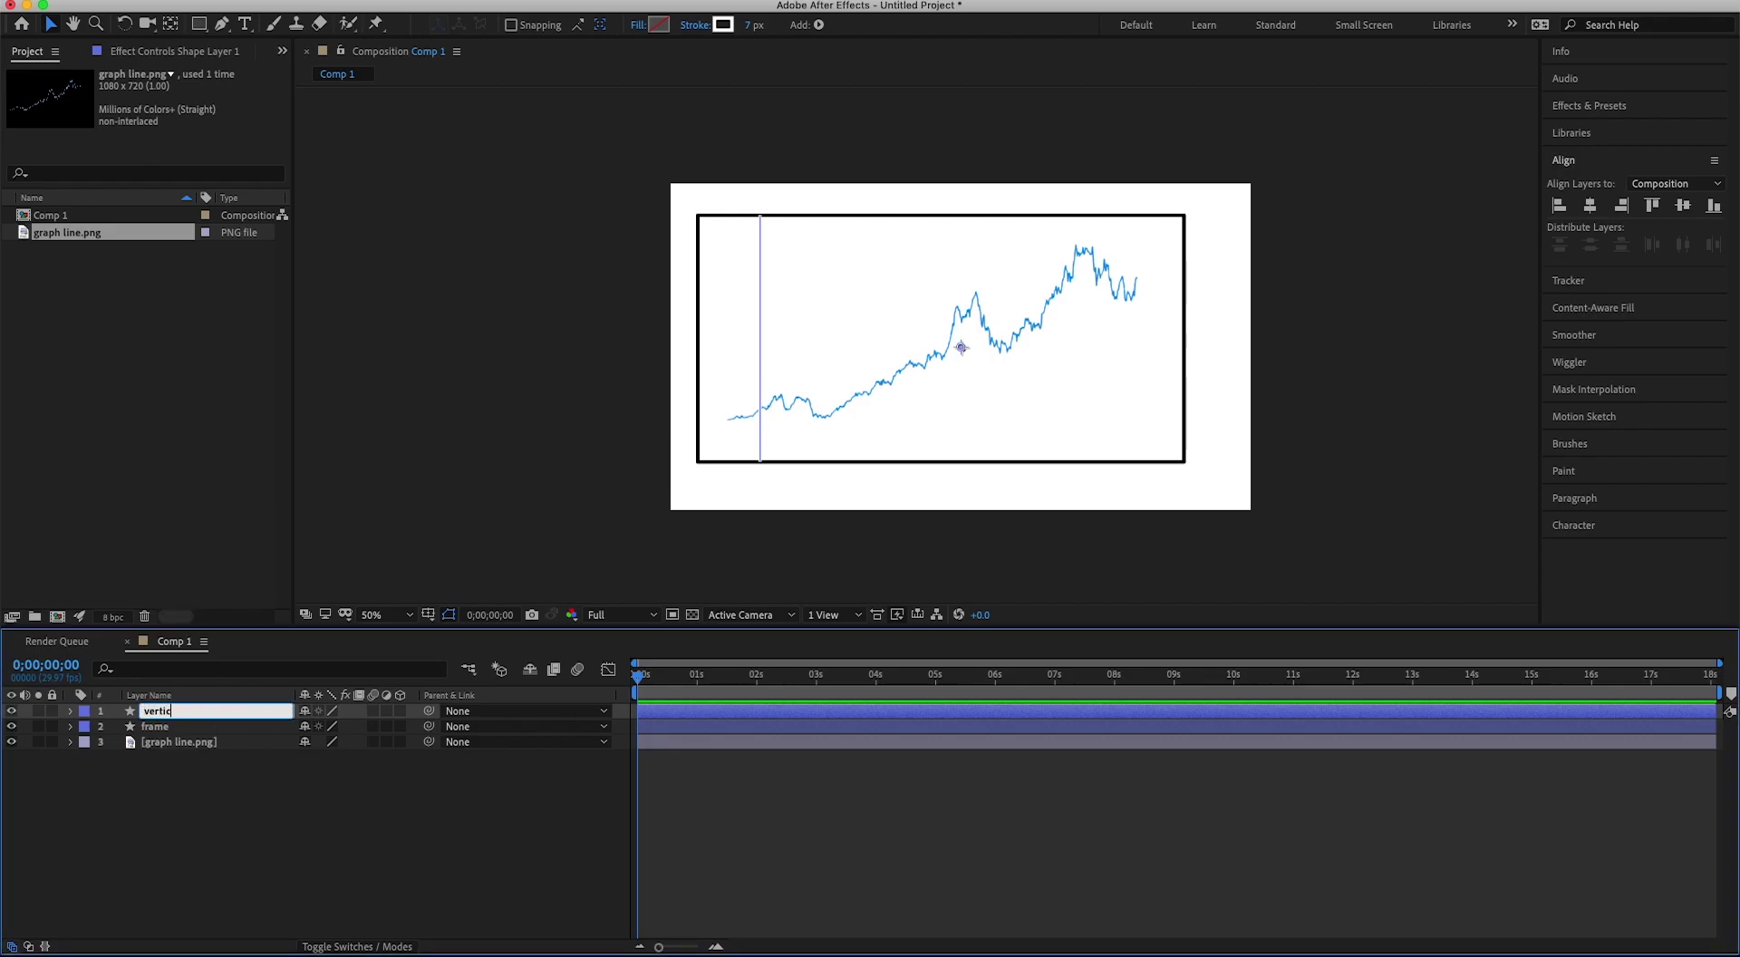
{"action": "key", "text": "Return"}
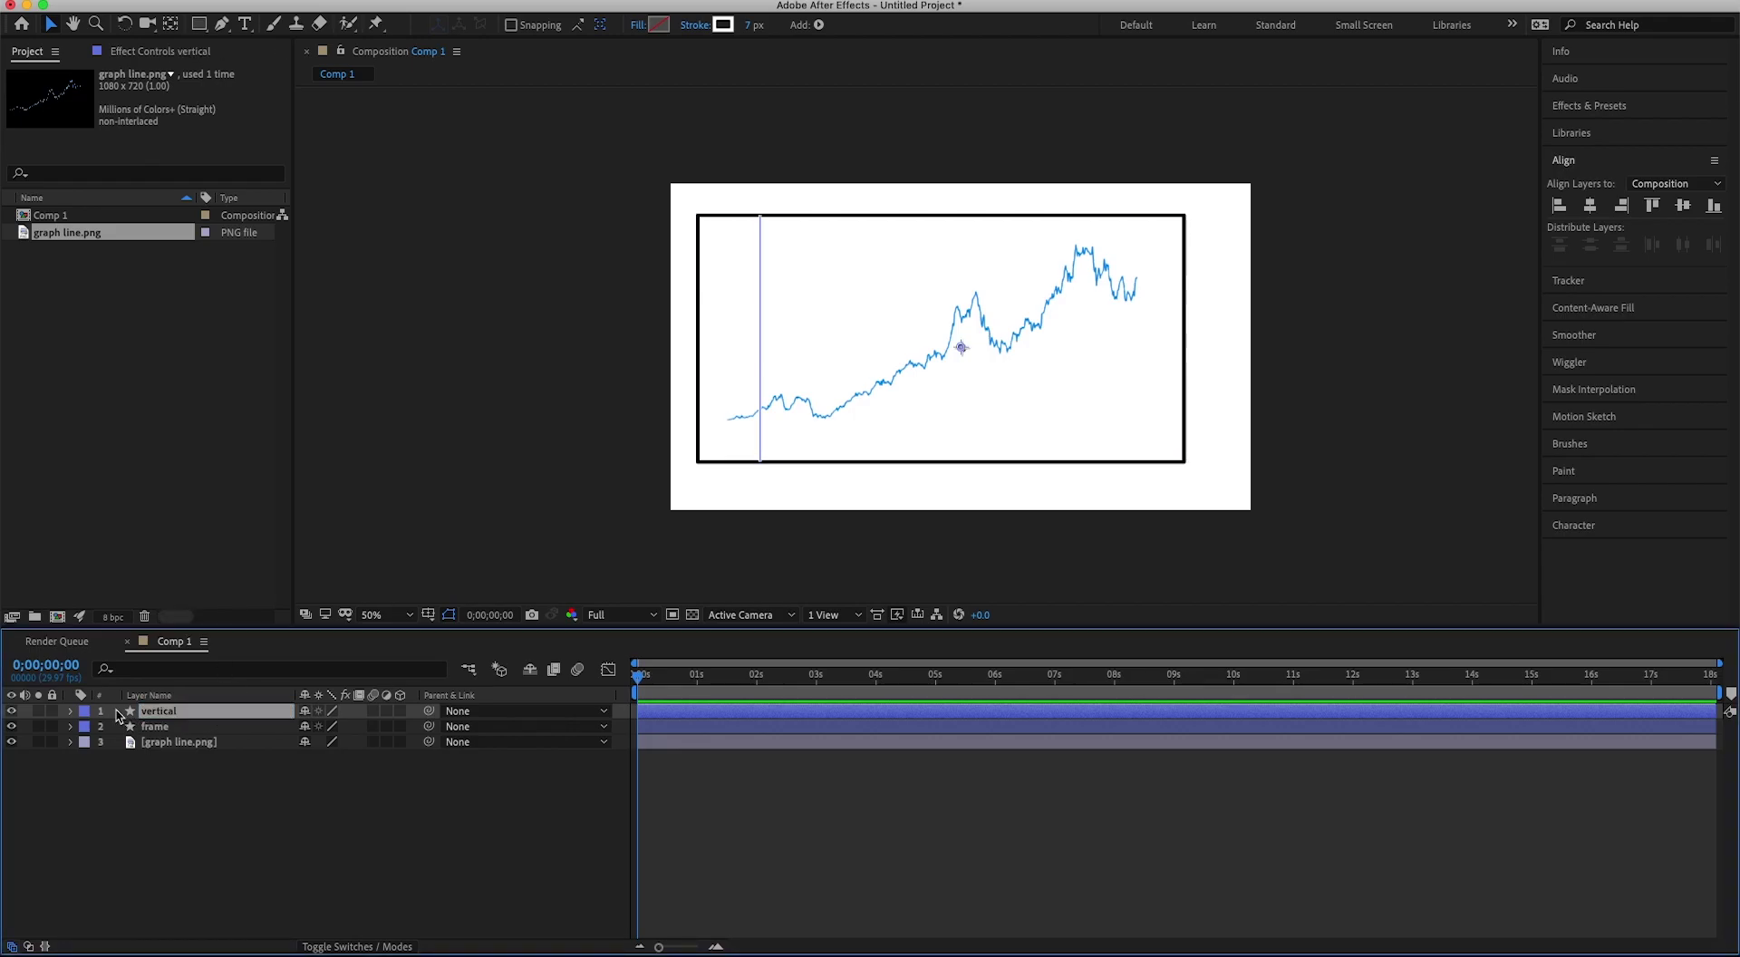
Change the vertical line's stroke color to black.
{"action": "left_click", "coordinate": [71, 712]}
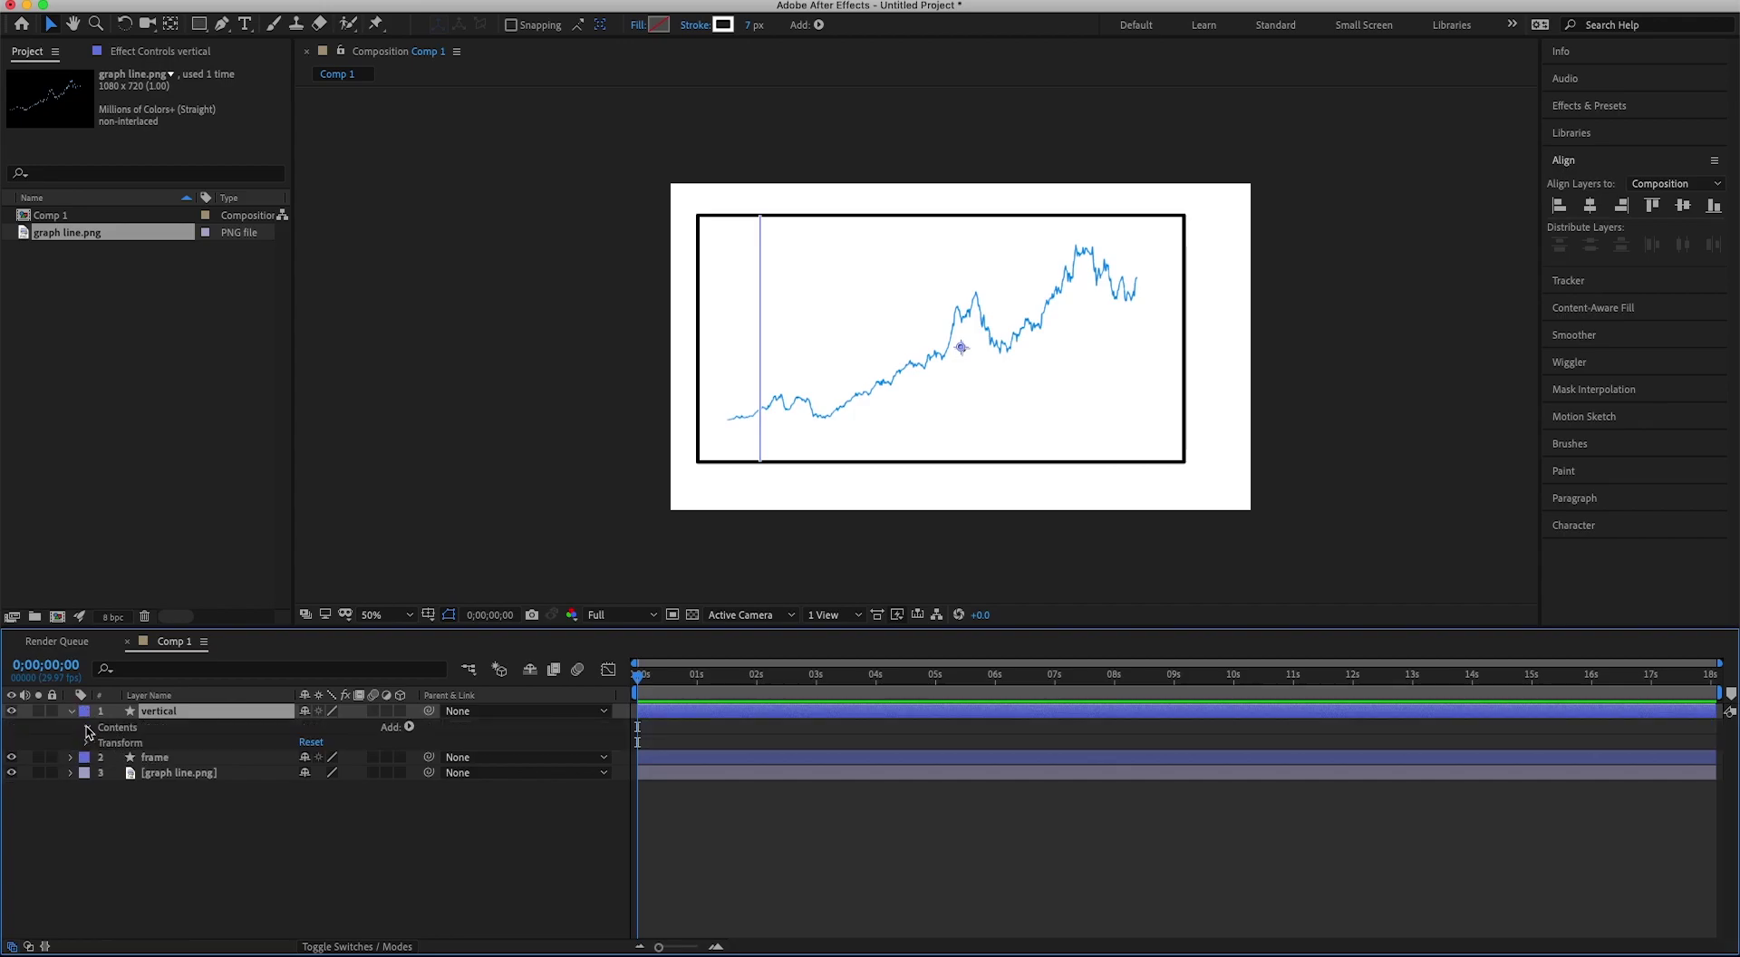
{"action": "left_click", "coordinate": [87, 727]}
{"action": "left_click", "coordinate": [100, 744]}
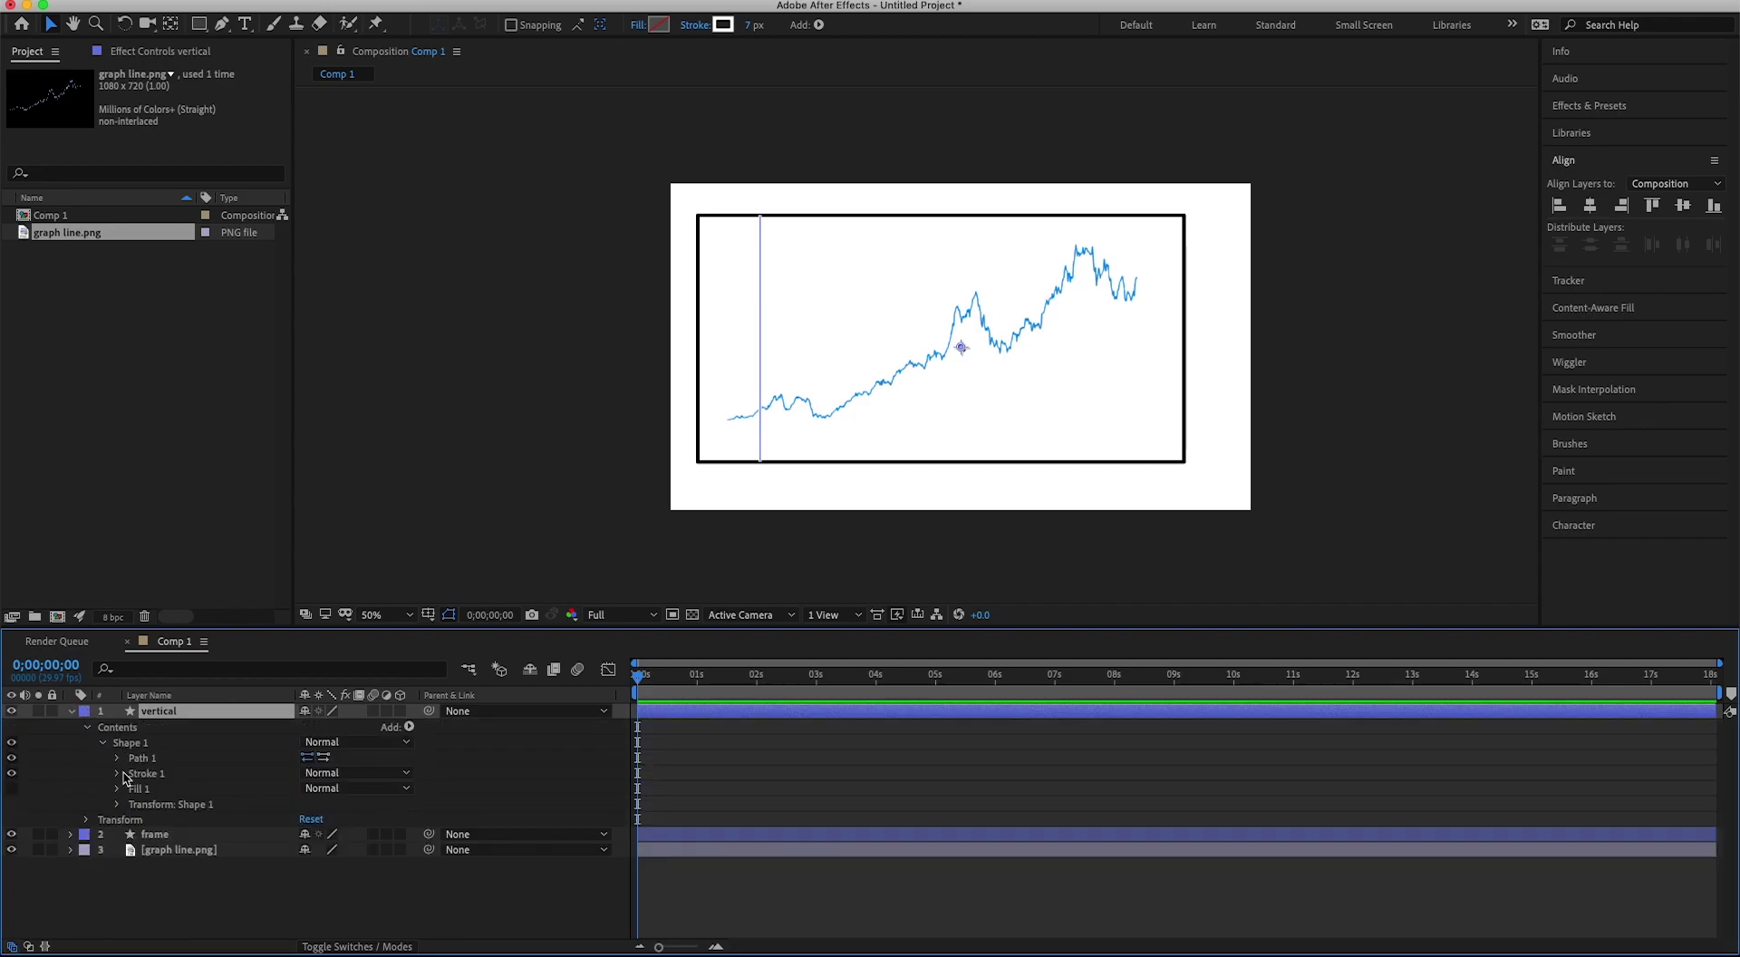
{"action": "left_click", "coordinate": [117, 773]}
{"action": "left_click", "coordinate": [309, 804]}
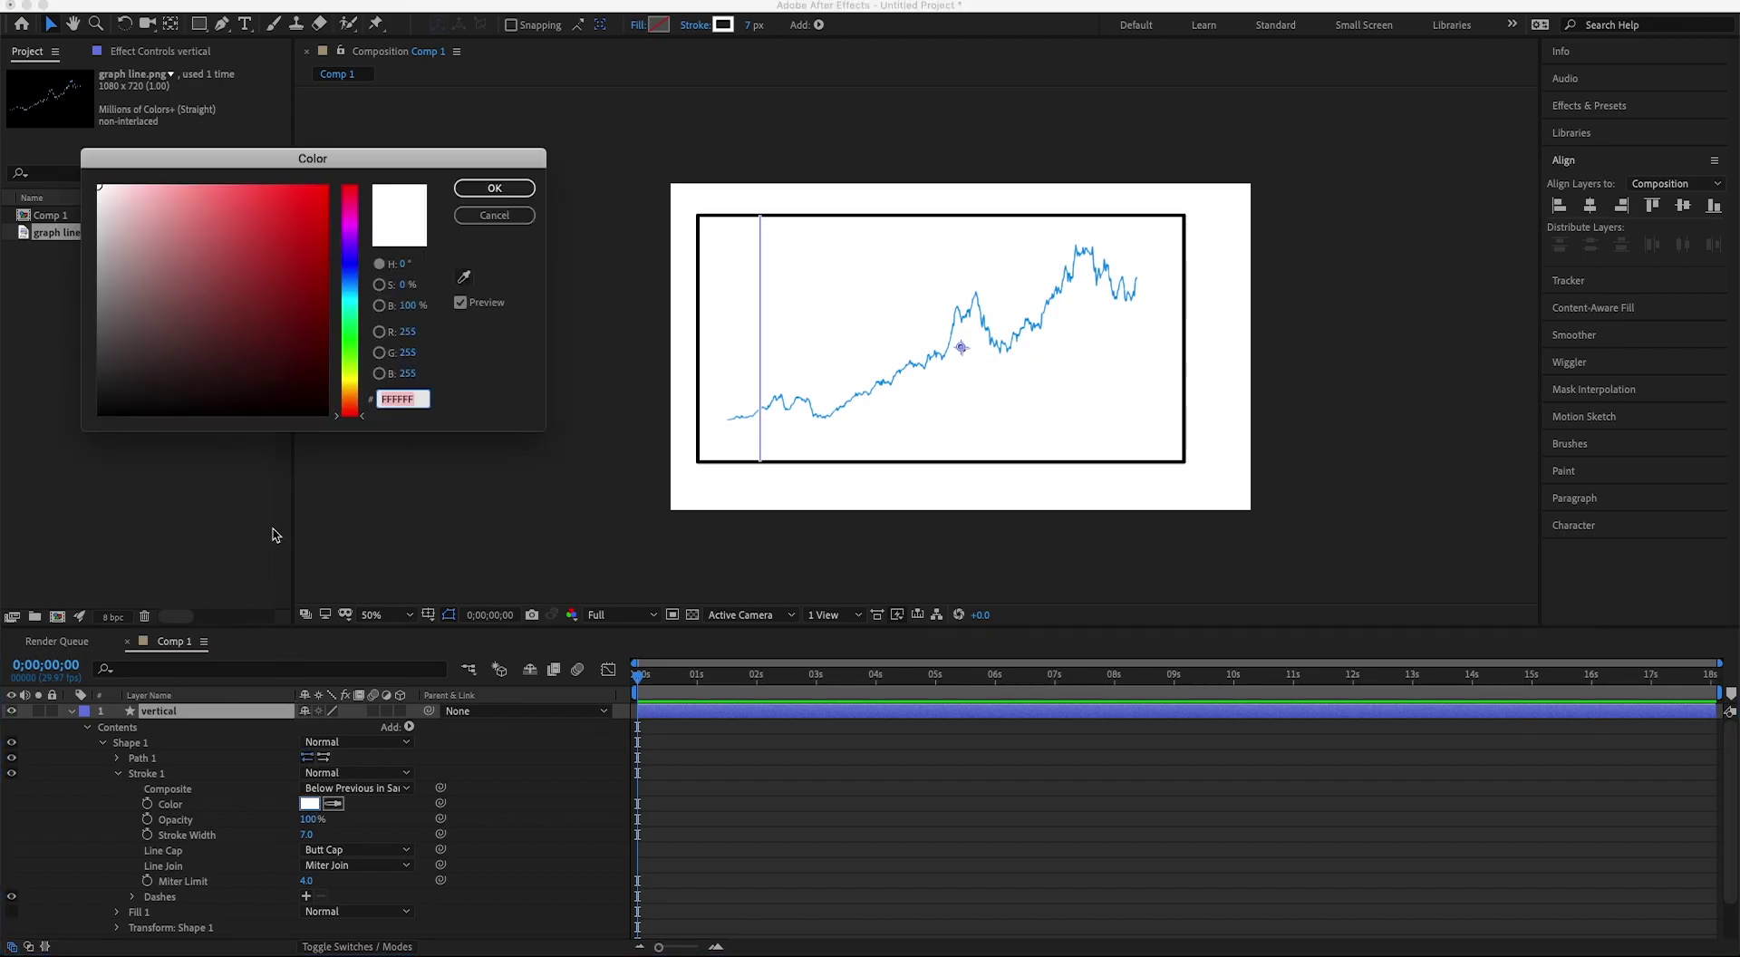
{"action": "left_click", "coordinate": [494, 188]}
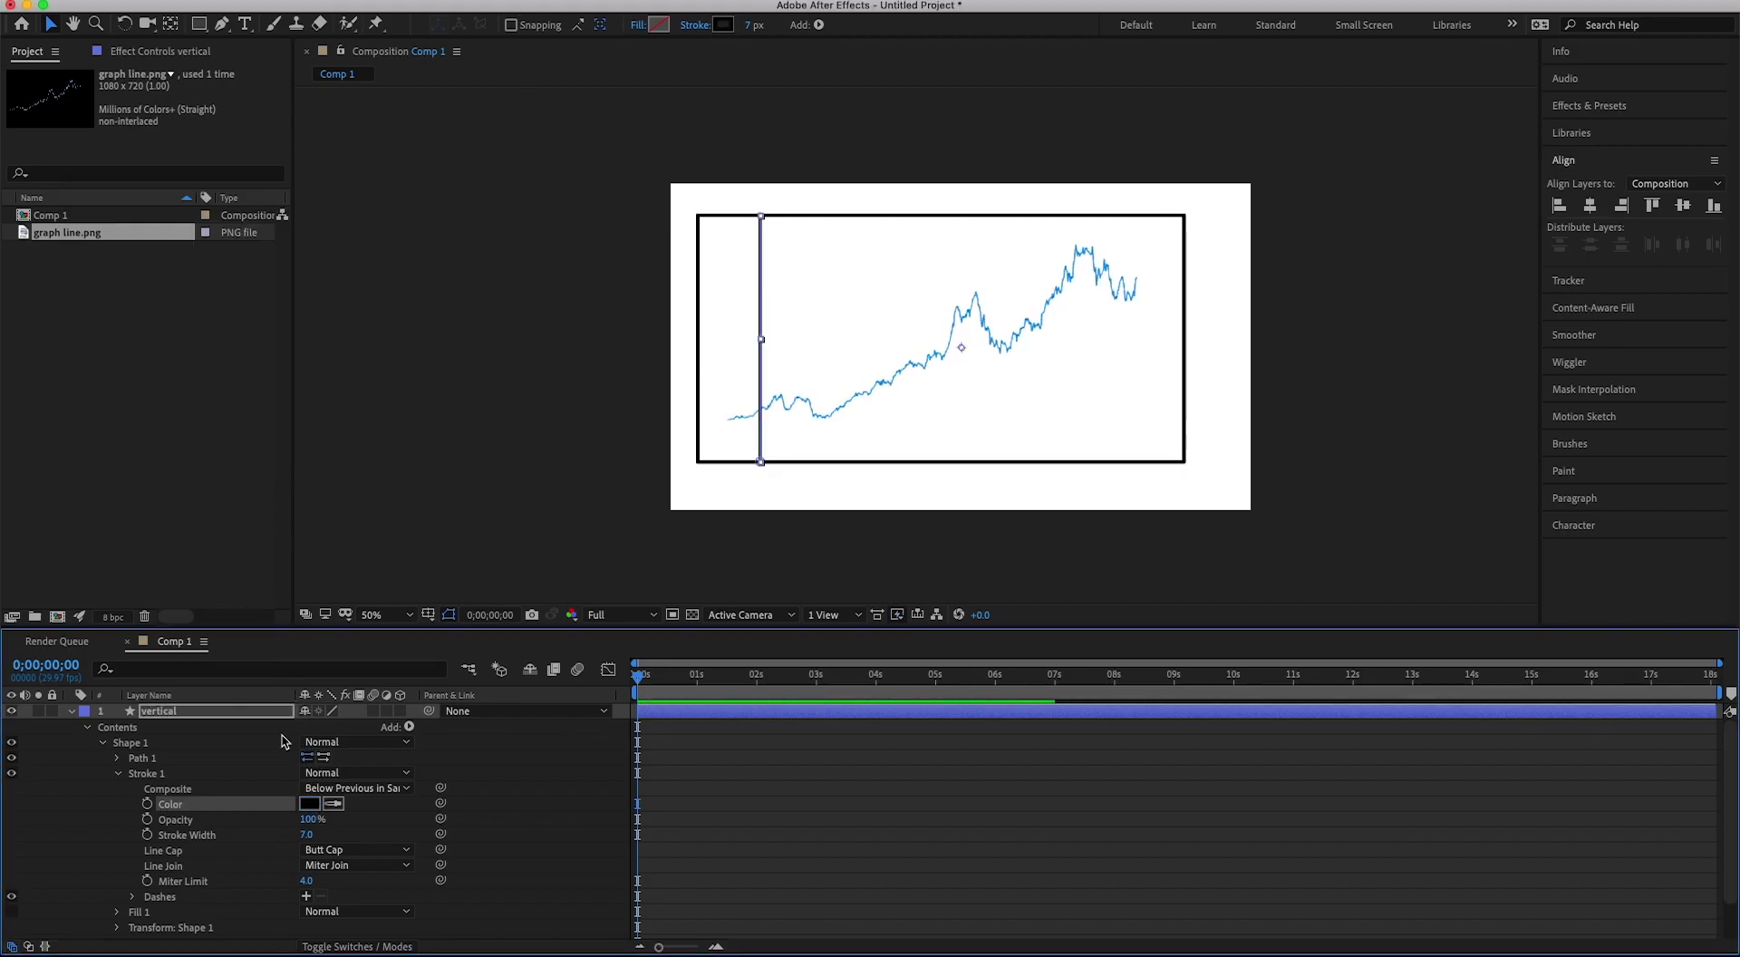
Set the vertical line's stroke width to 3 and add a dash to the stroke.
{"action": "left_click", "coordinate": [307, 834]}
{"action": "type", "text": "3"}
{"action": "key", "text": "Return"}
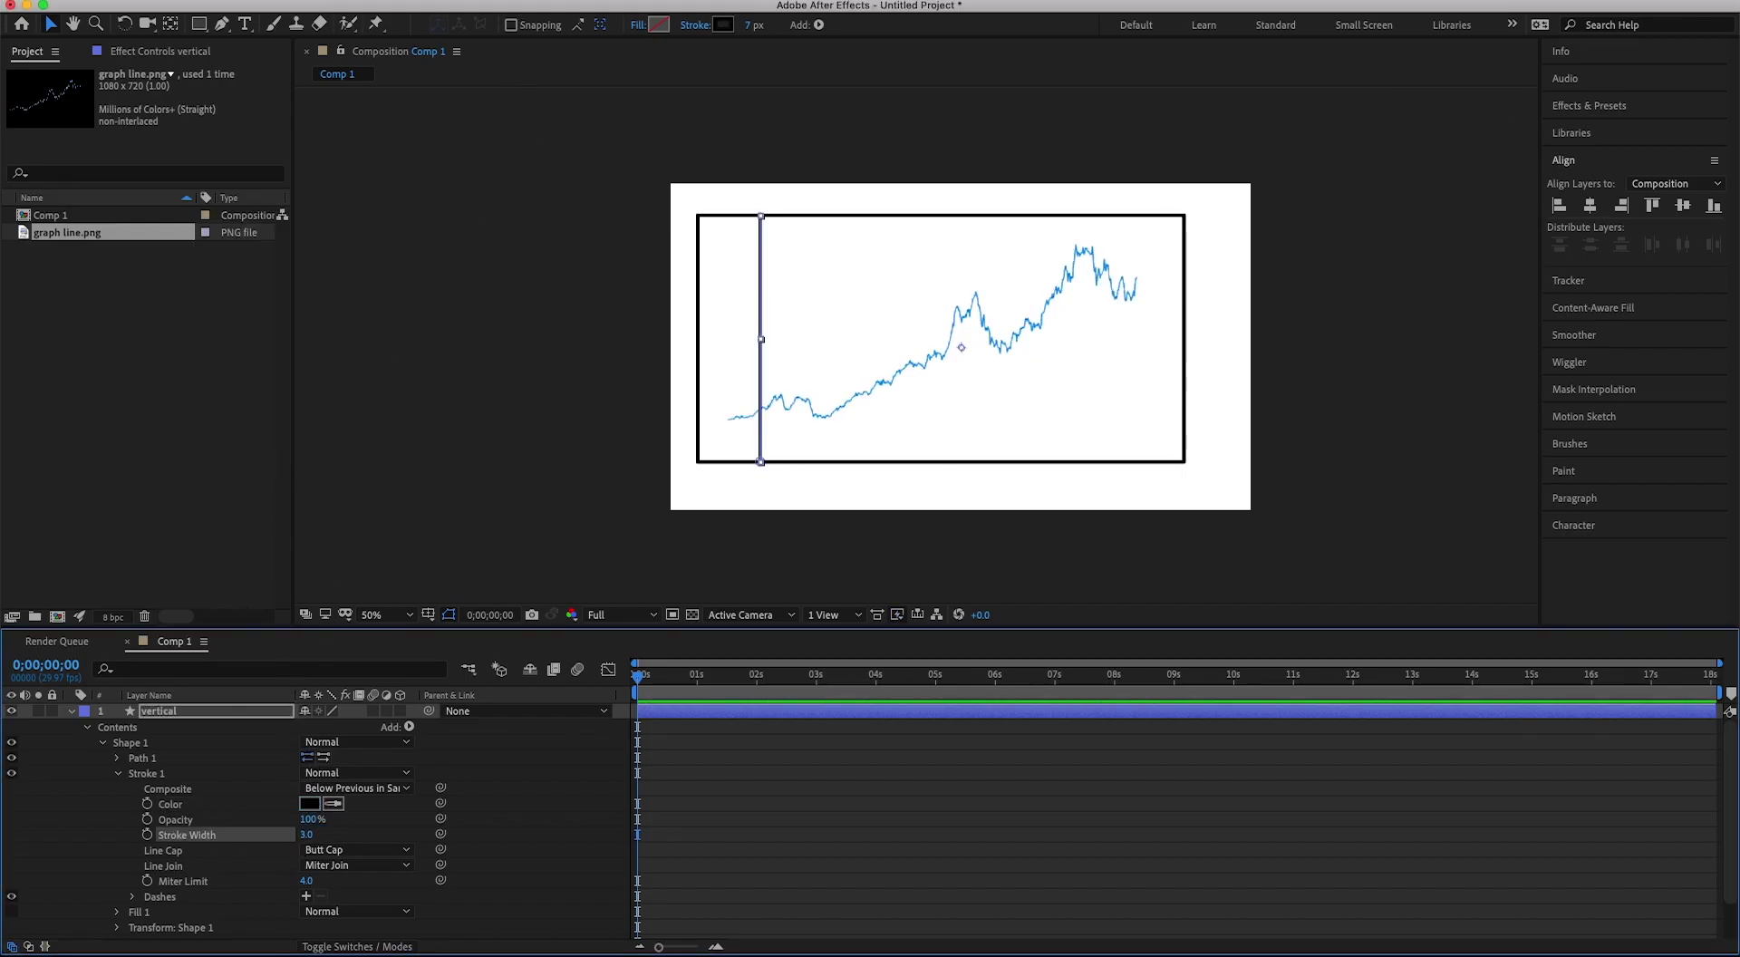
{"action": "scroll", "coordinate": [328, 878], "scroll_direction": "down", "scroll_amount": 1}
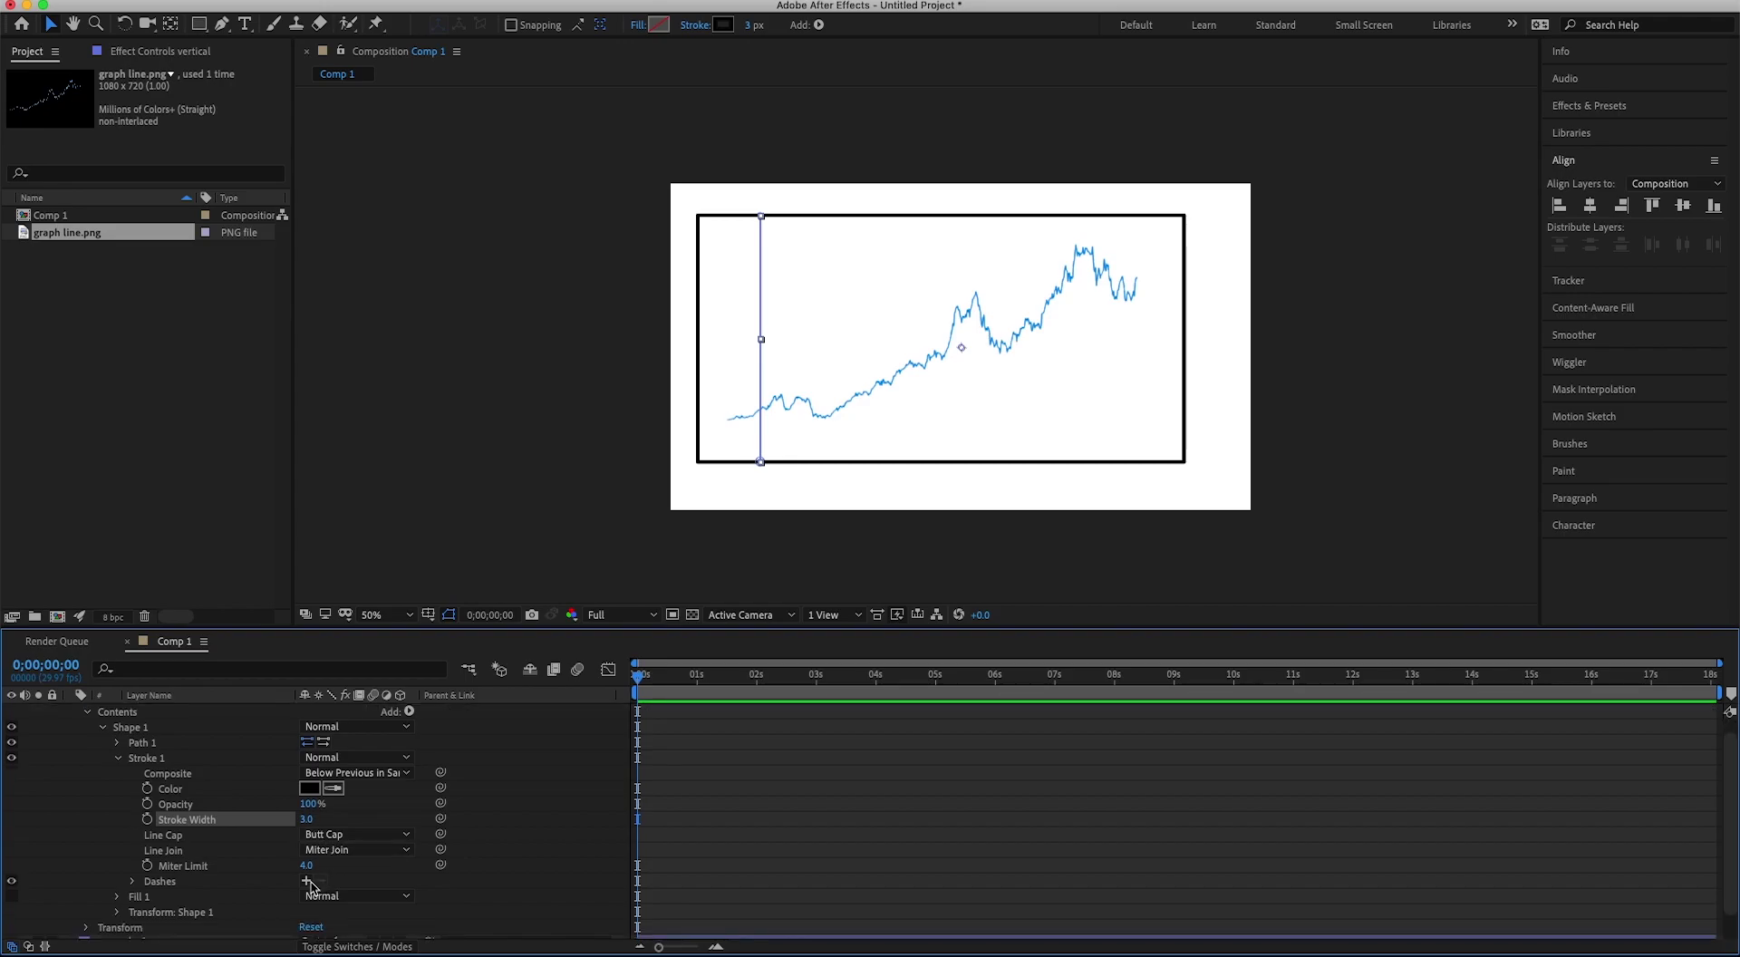
{"action": "left_click", "coordinate": [307, 881]}
Add a Repeater to the vertical line and set it to 5 copies.
{"action": "scroll", "coordinate": [308, 825], "scroll_direction": "up", "scroll_amount": 1}
{"action": "left_click", "coordinate": [408, 726]}
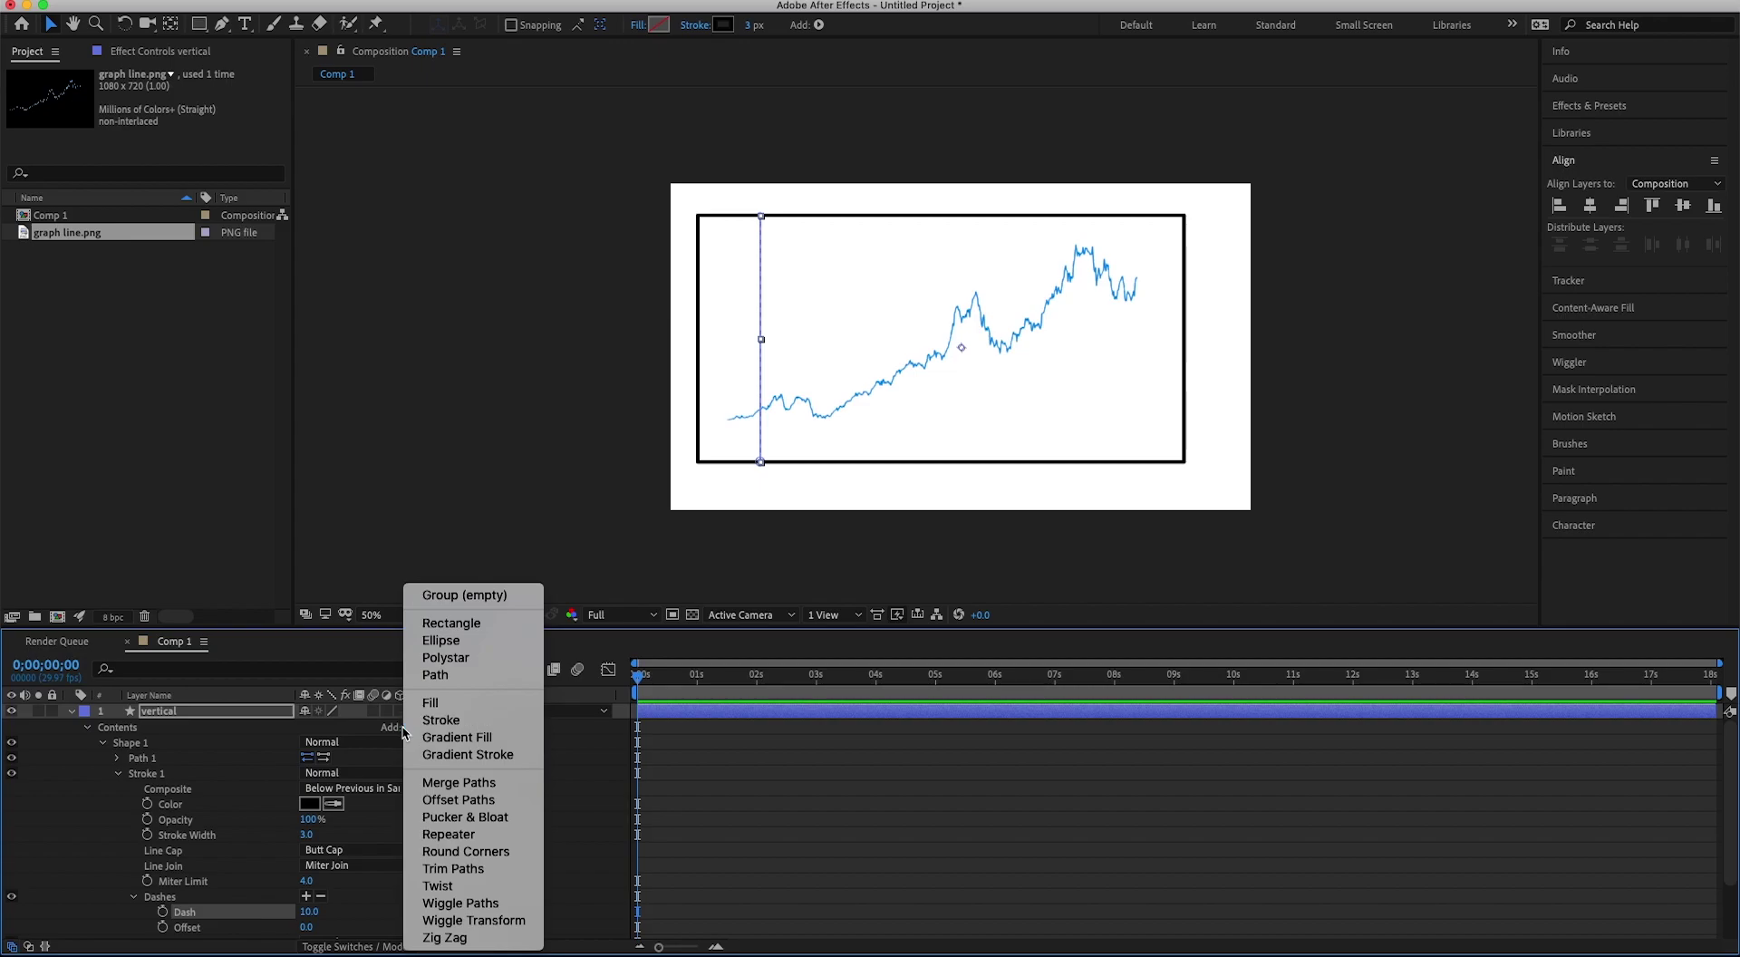
{"action": "left_click", "coordinate": [463, 836]}
{"action": "scroll", "coordinate": [256, 829], "scroll_direction": "down", "scroll_amount": 3}
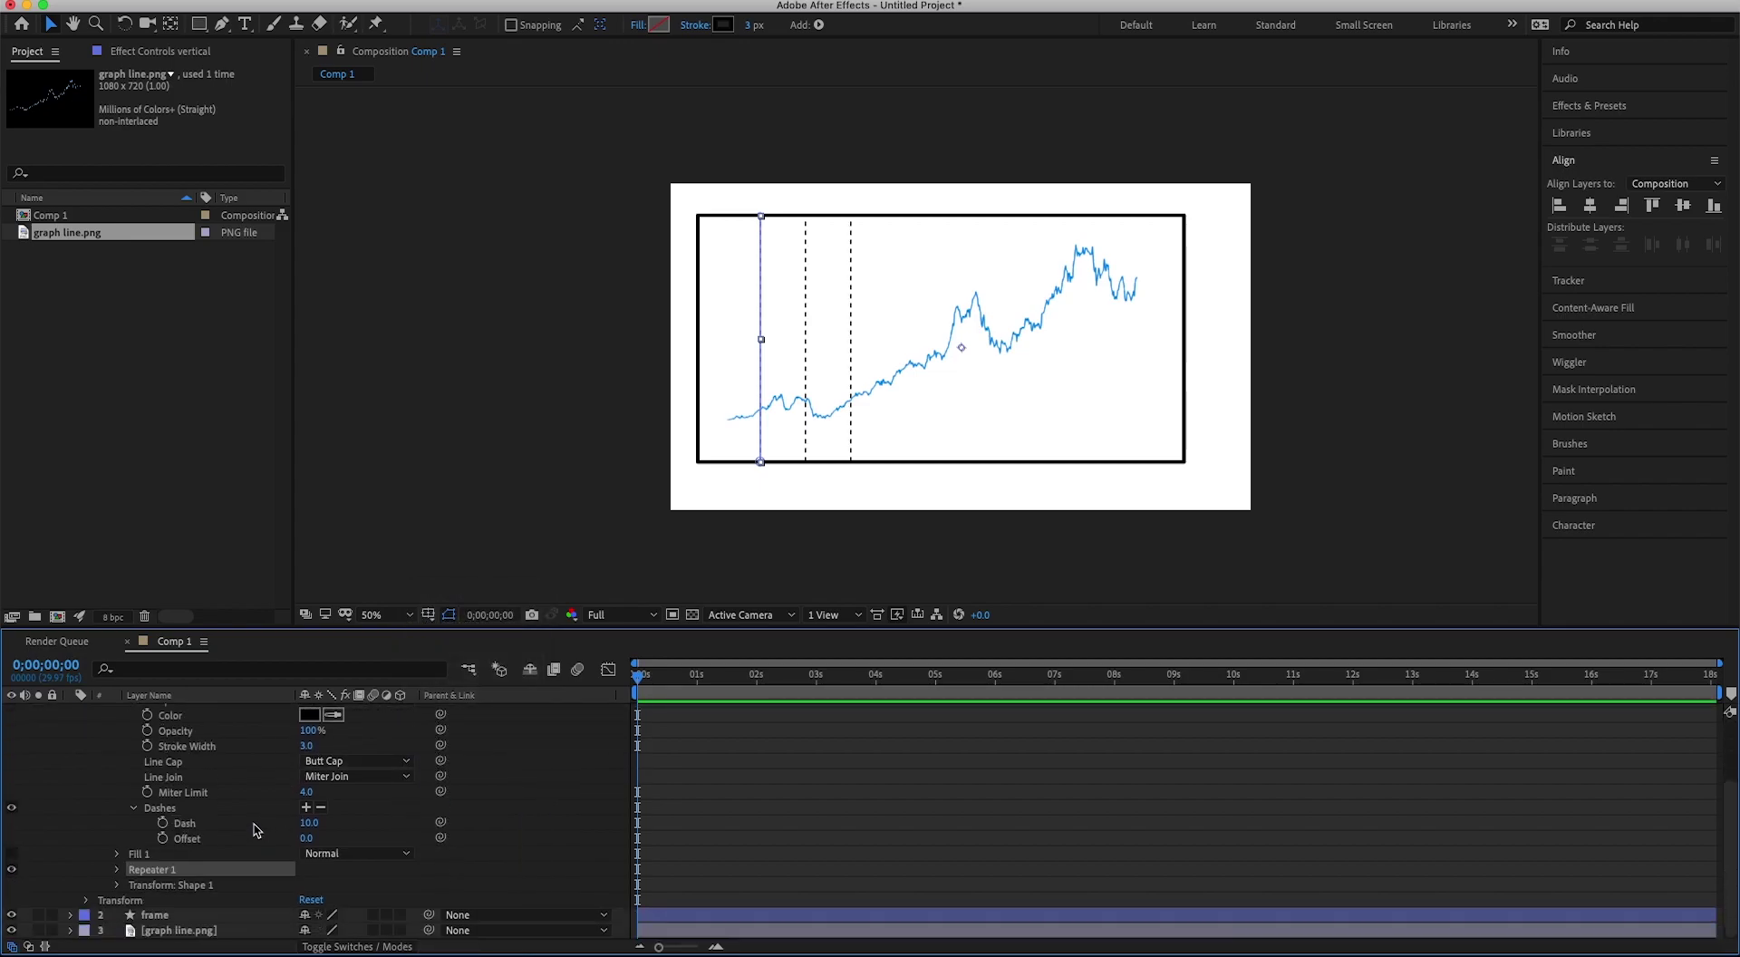
{"action": "left_click", "coordinate": [118, 870]}
{"action": "scroll", "coordinate": [271, 861], "scroll_direction": "down", "scroll_amount": 2}
{"action": "left_click", "coordinate": [309, 854]}
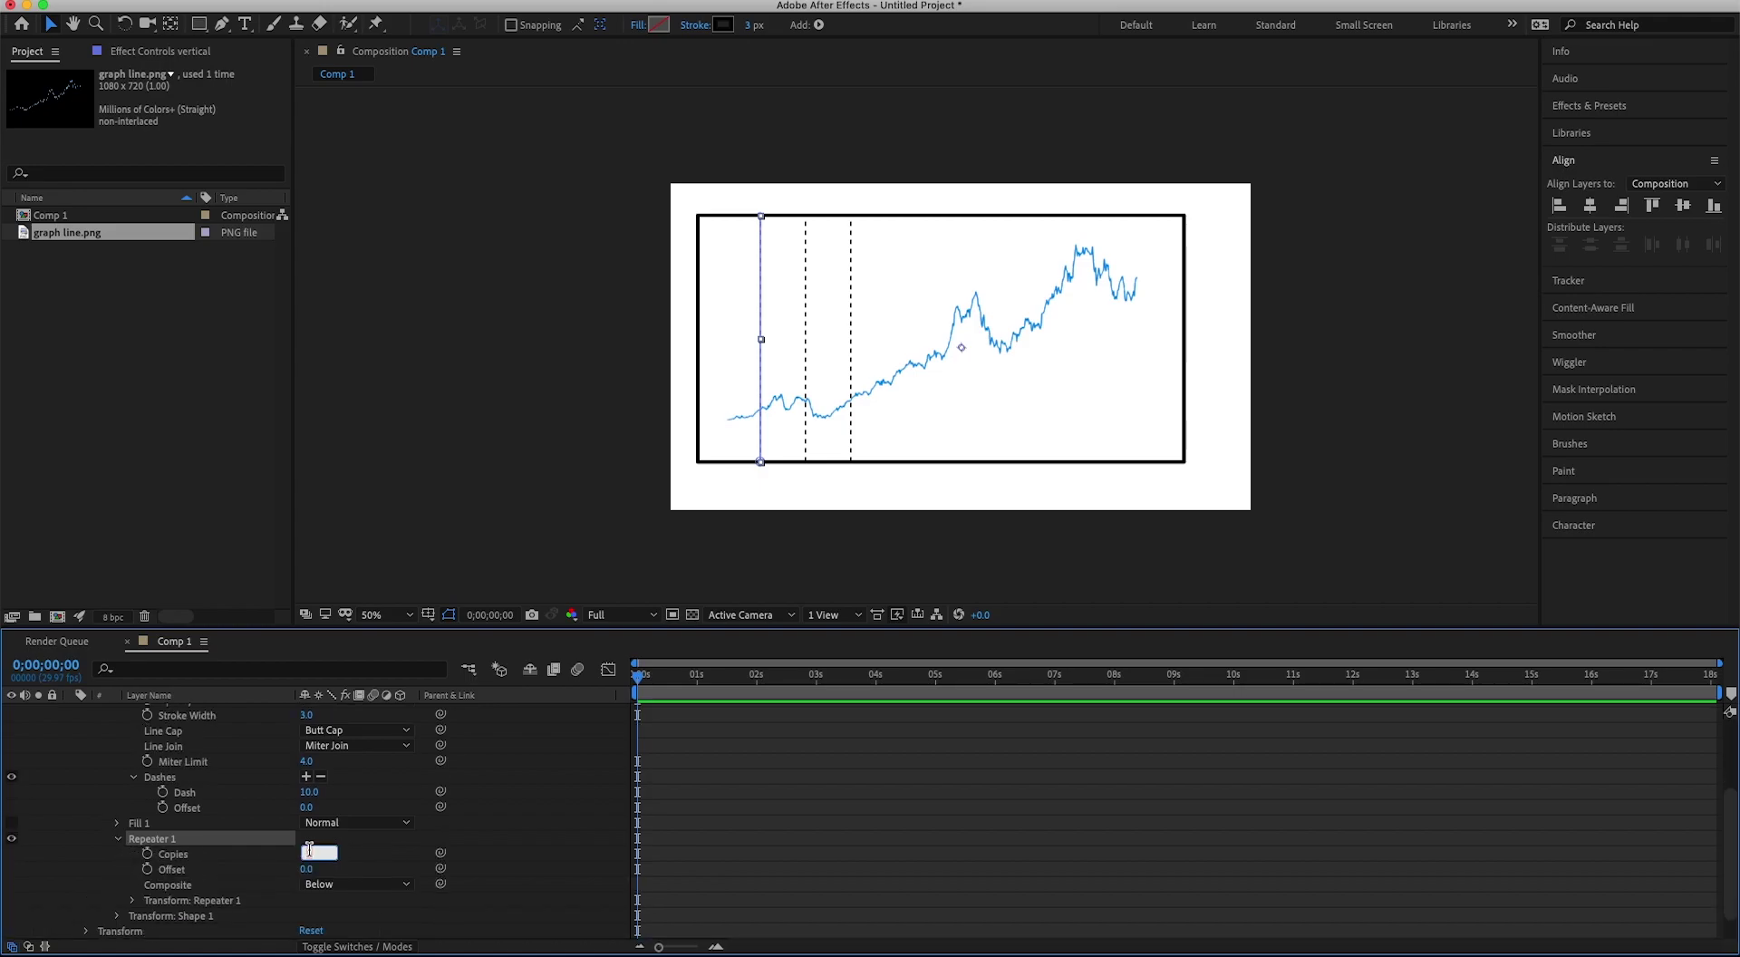
{"action": "type", "text": "5"}
{"action": "key", "text": "Return"}
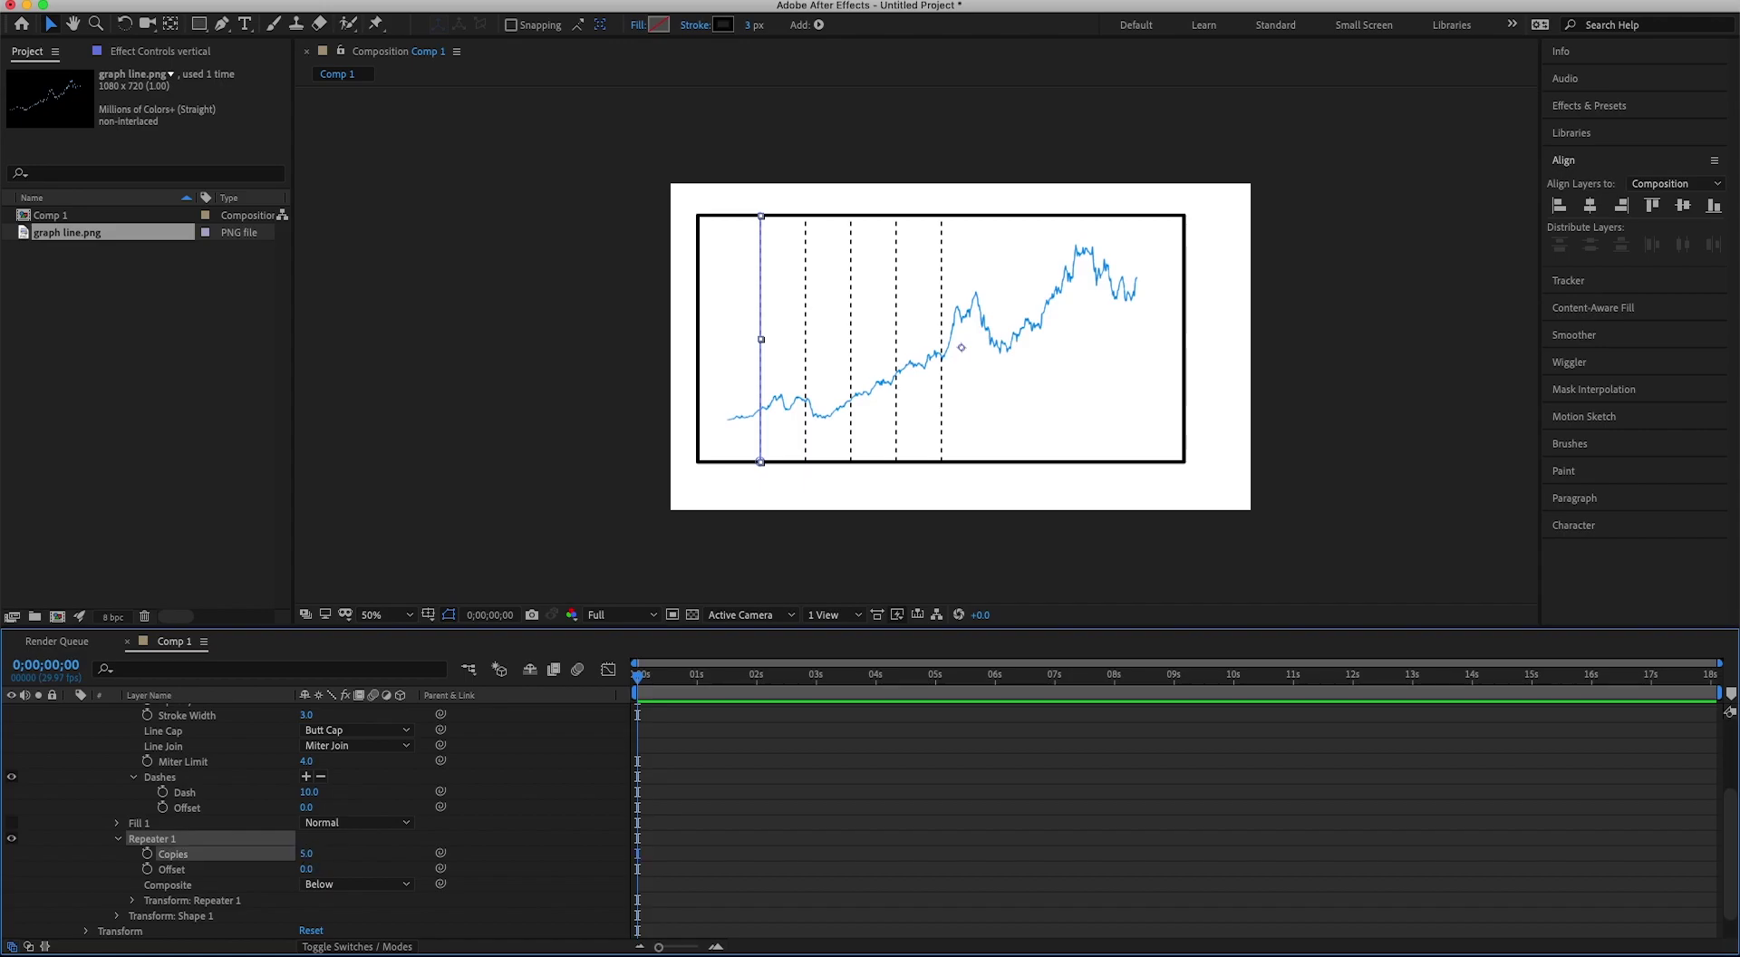
Space the repeated vertical lines across the frame by setting the Repeater's horizontal position to 212, then collapse the layer's properties.
{"action": "scroll", "coordinate": [278, 879], "scroll_direction": "down", "scroll_amount": 2}
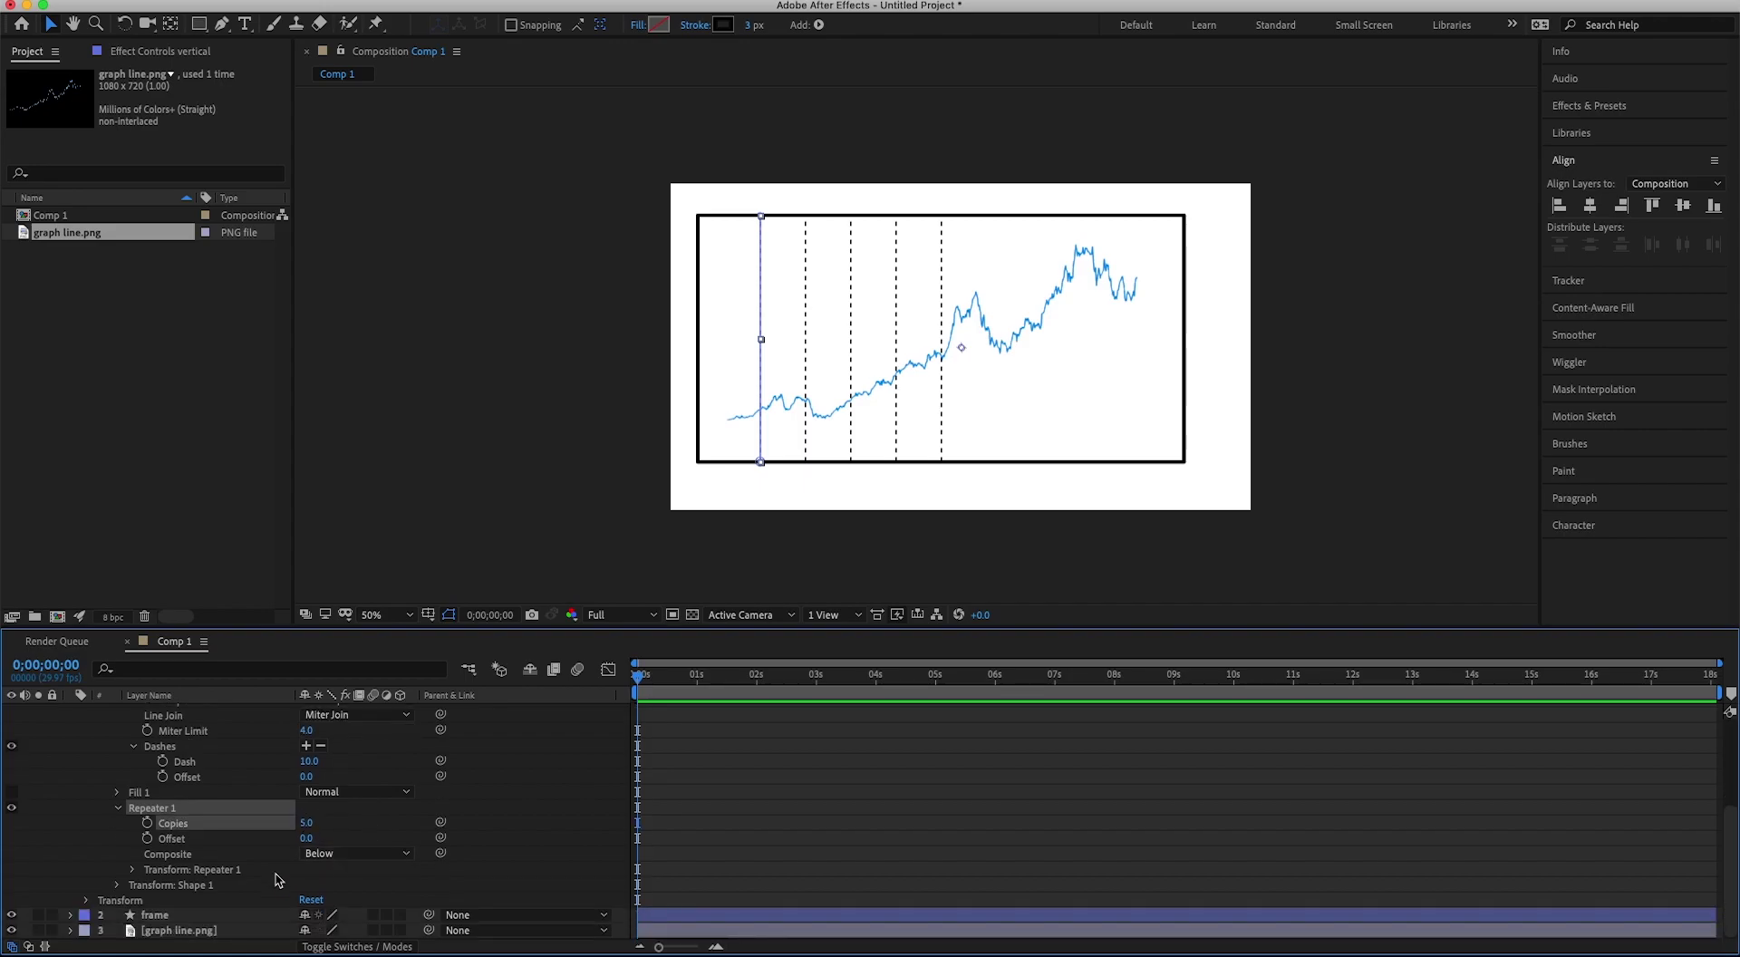
{"action": "left_click", "coordinate": [129, 871]}
{"action": "scroll", "coordinate": [129, 875], "scroll_direction": "down", "scroll_amount": 2}
{"action": "scroll", "coordinate": [129, 874], "scroll_direction": "down", "scroll_amount": 2}
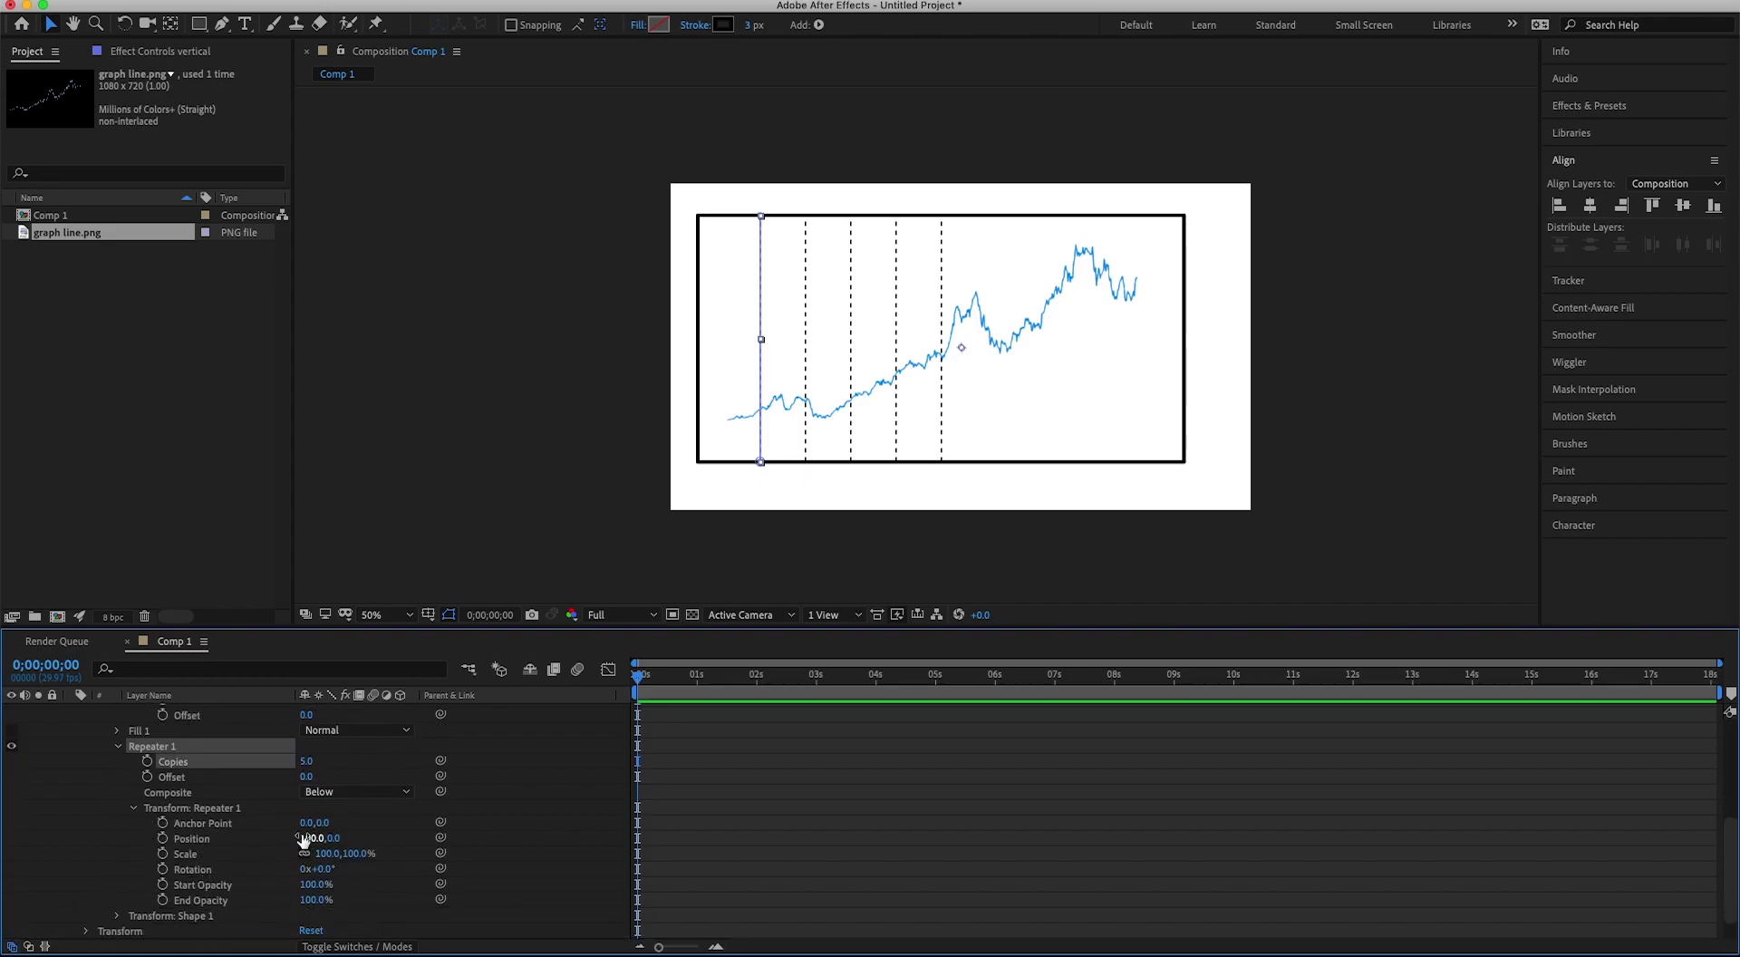
{"action": "left_click_drag", "start_coordinate": [307, 841], "coordinate": [402, 832]}
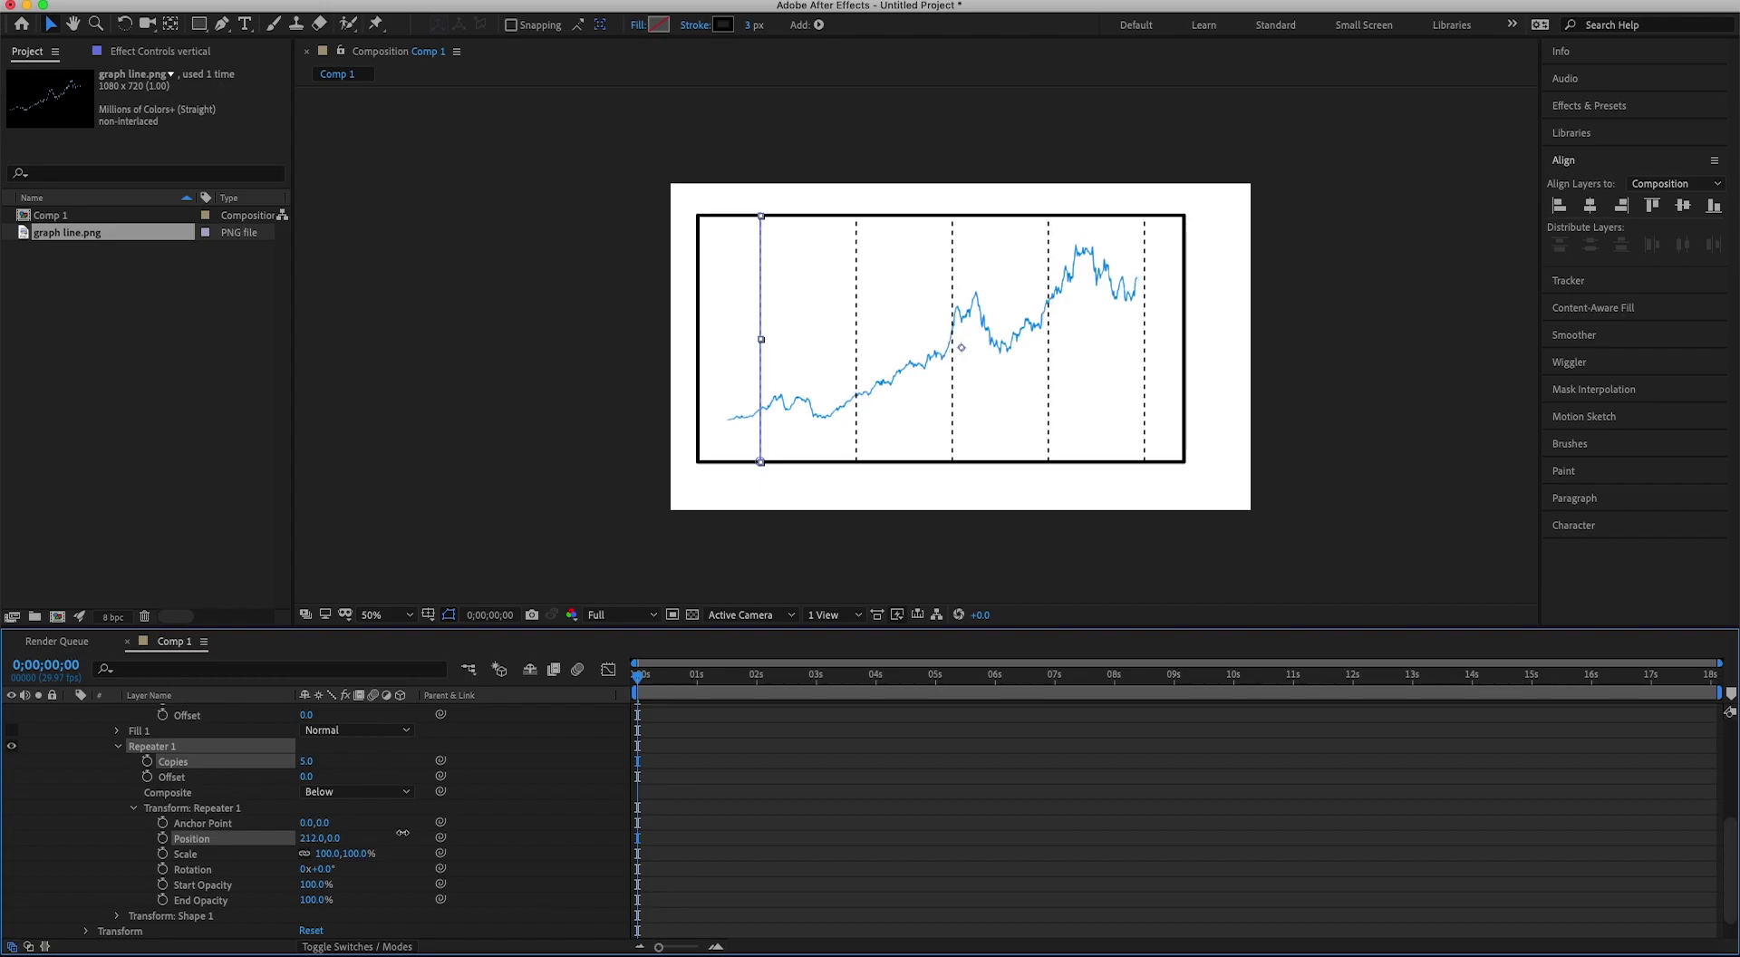
{"action": "scroll", "coordinate": [185, 756], "scroll_direction": "up", "scroll_amount": 10}
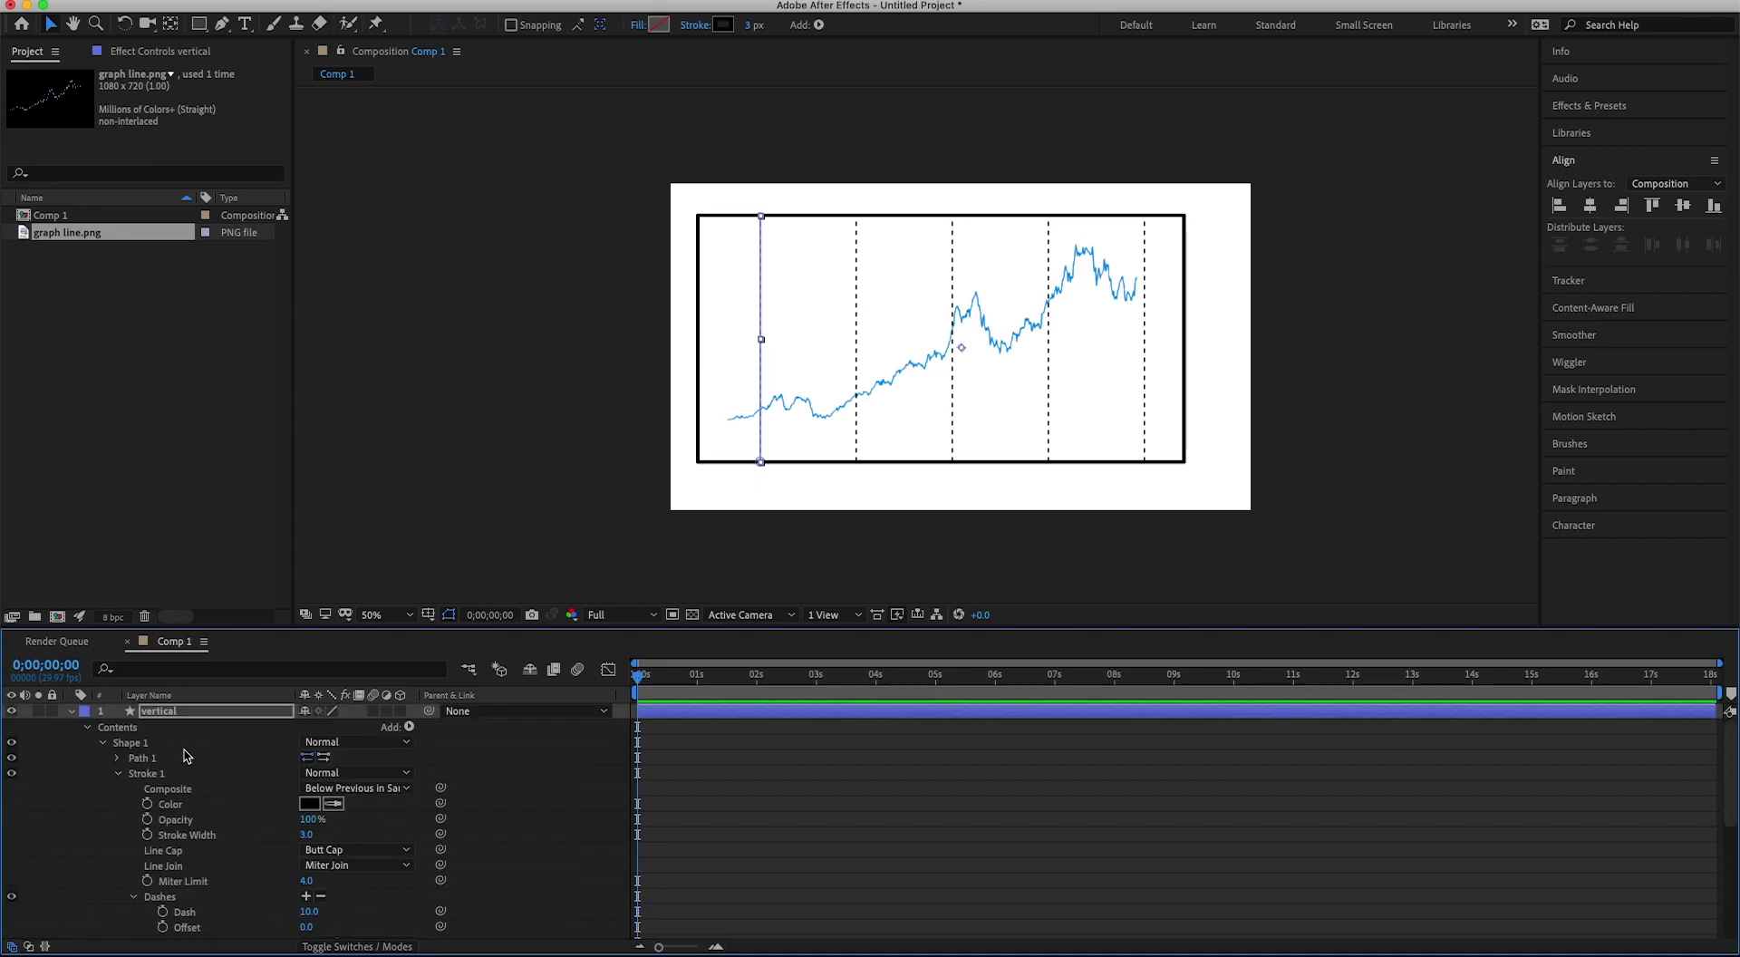
{"action": "left_click", "coordinate": [71, 711]}
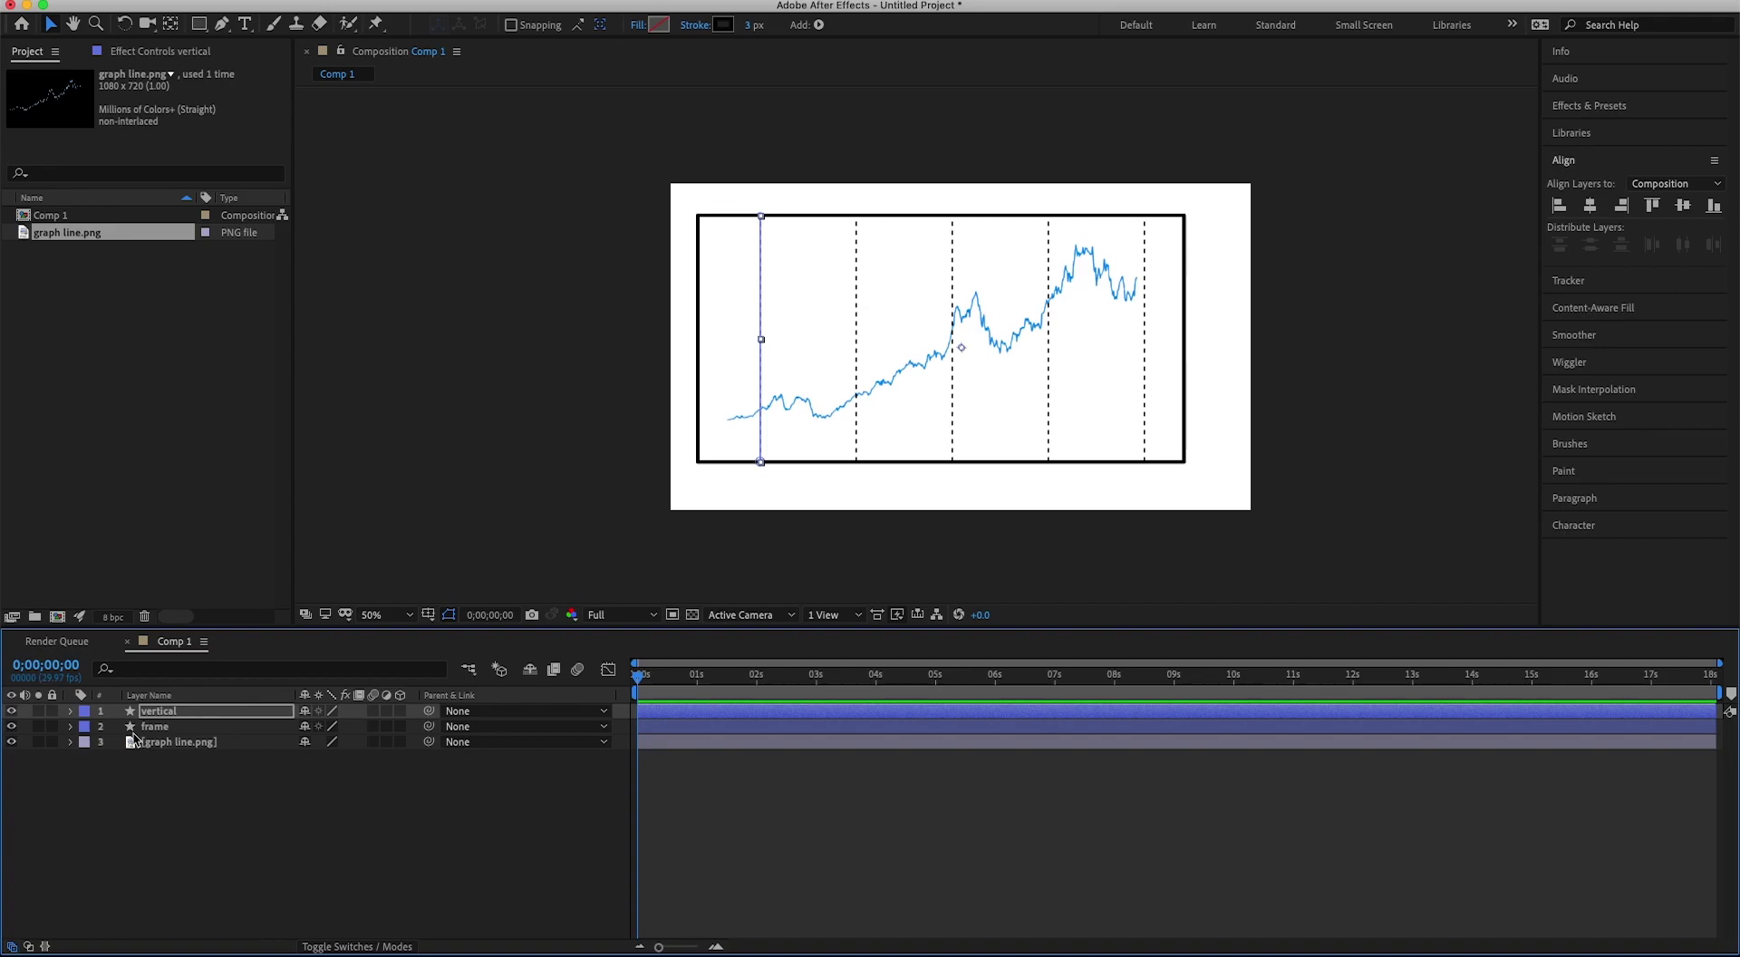
Draw a straight horizontal line with the Pen tool from the frame's left edge to its right edge, just below the top edge.
{"action": "left_click", "coordinate": [208, 796]}
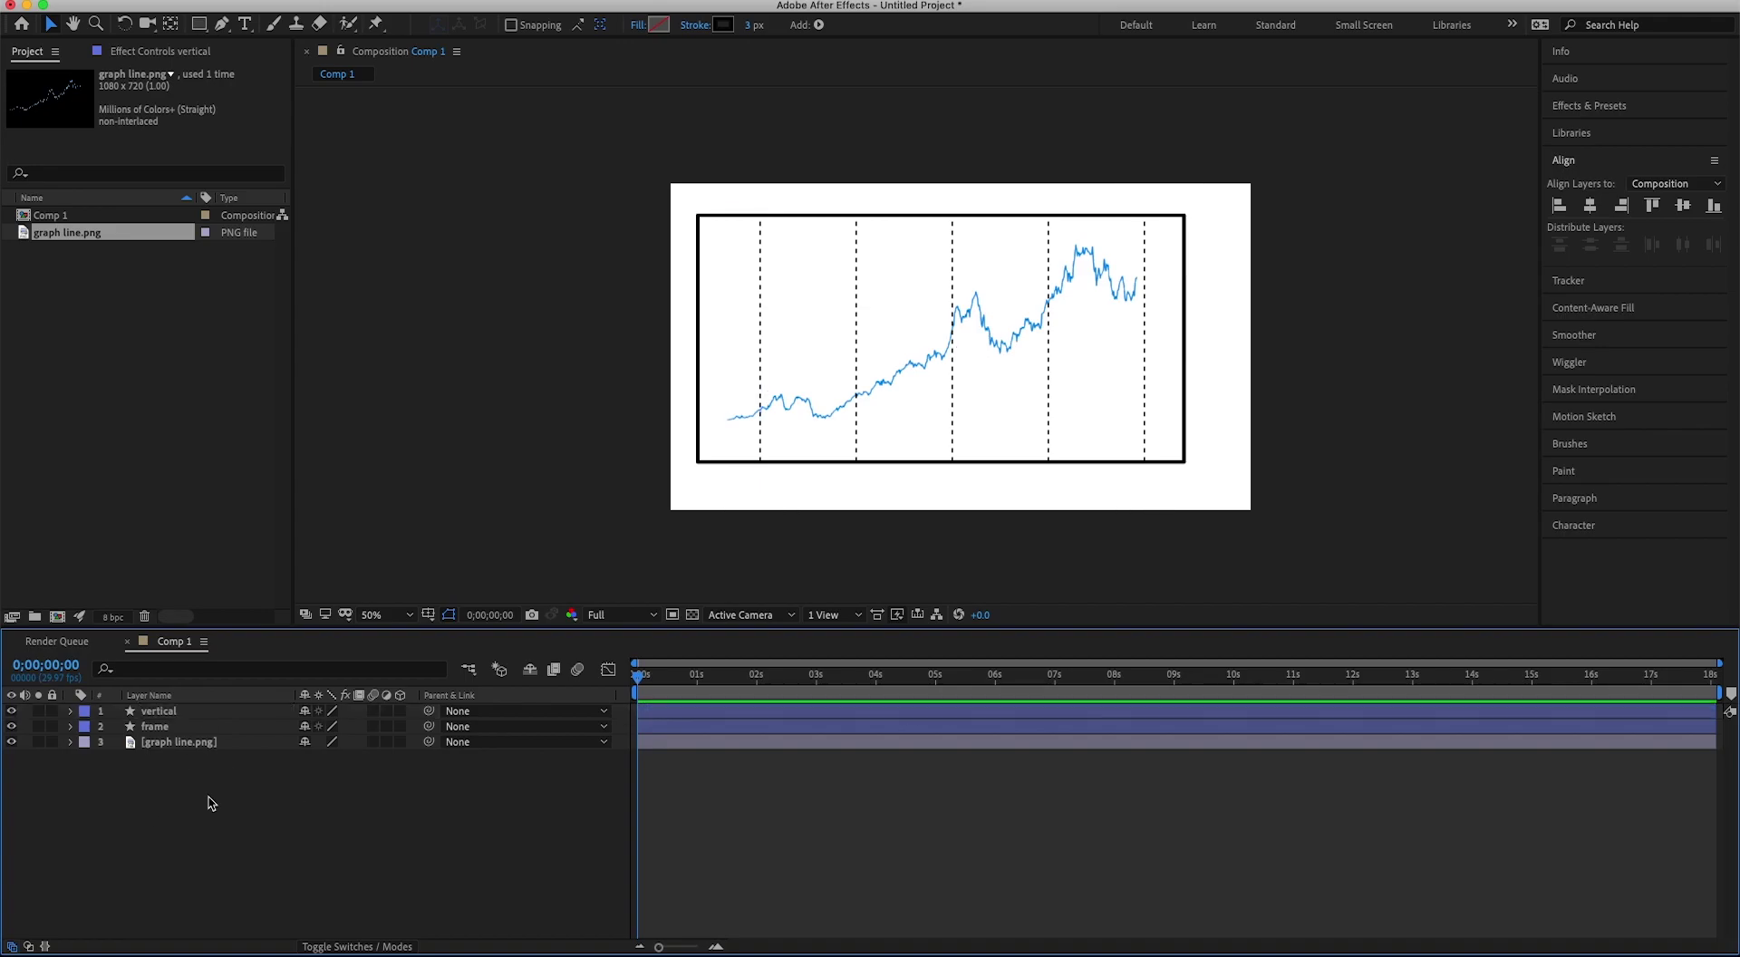
{"action": "left_click", "coordinate": [222, 25]}
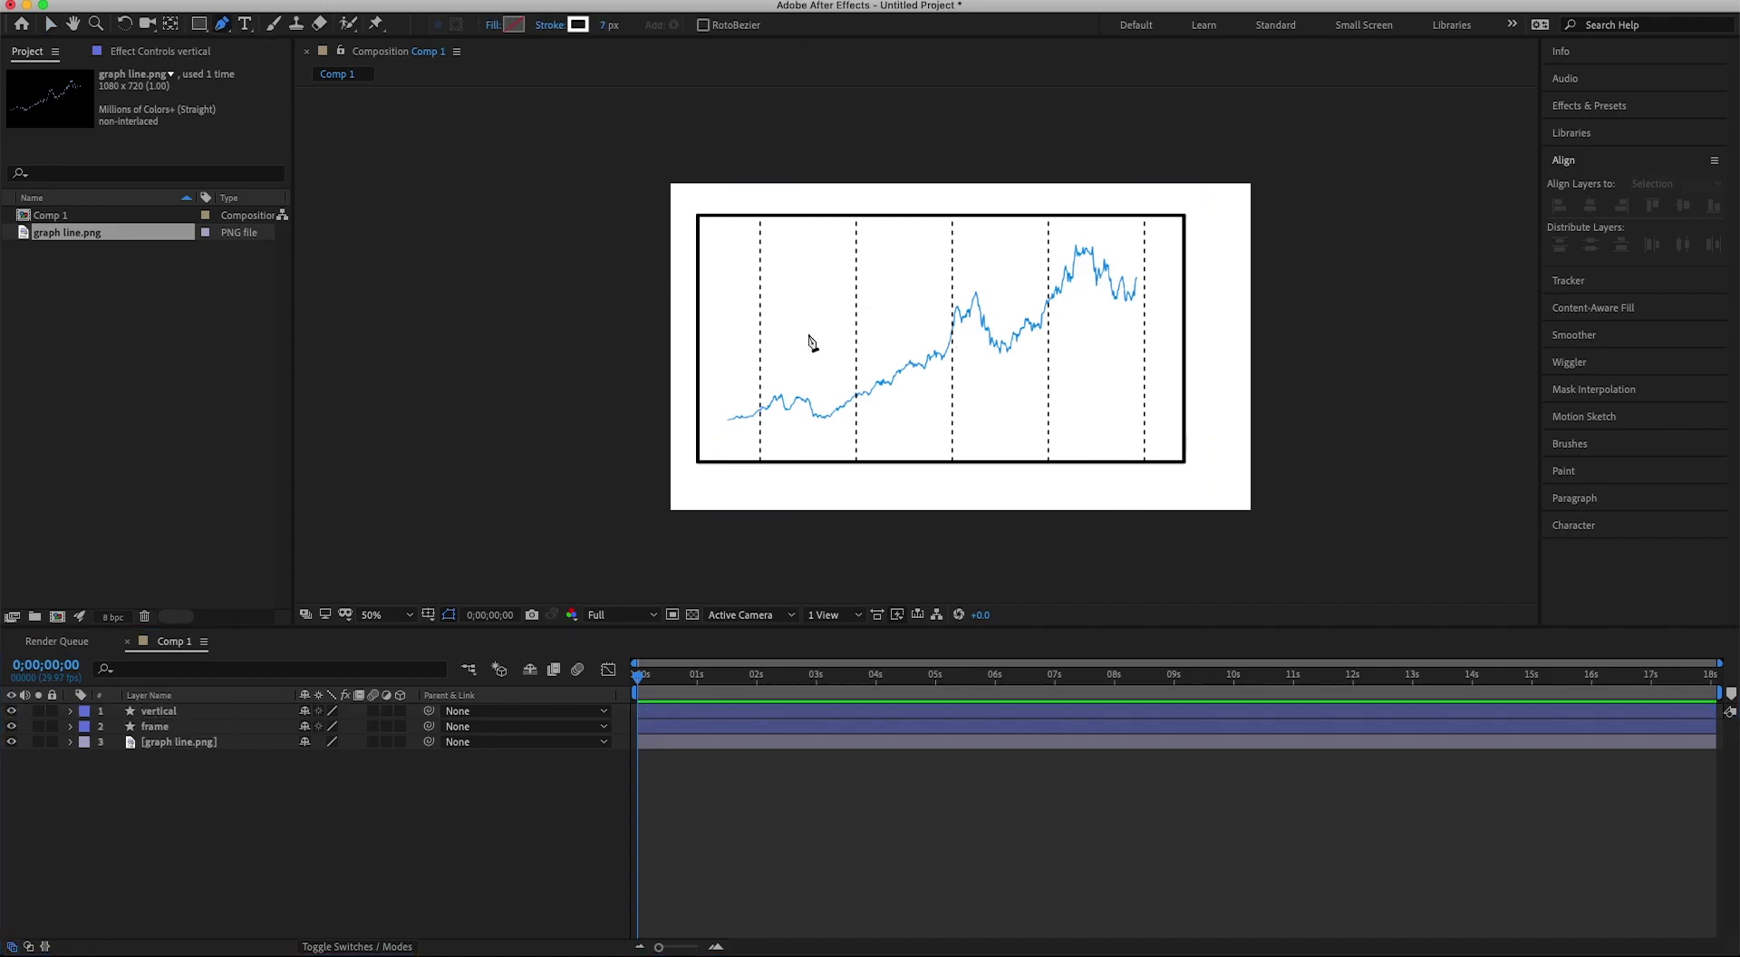
{"action": "scroll", "coordinate": [702, 240], "scroll_direction": "up", "scroll_amount": 2}
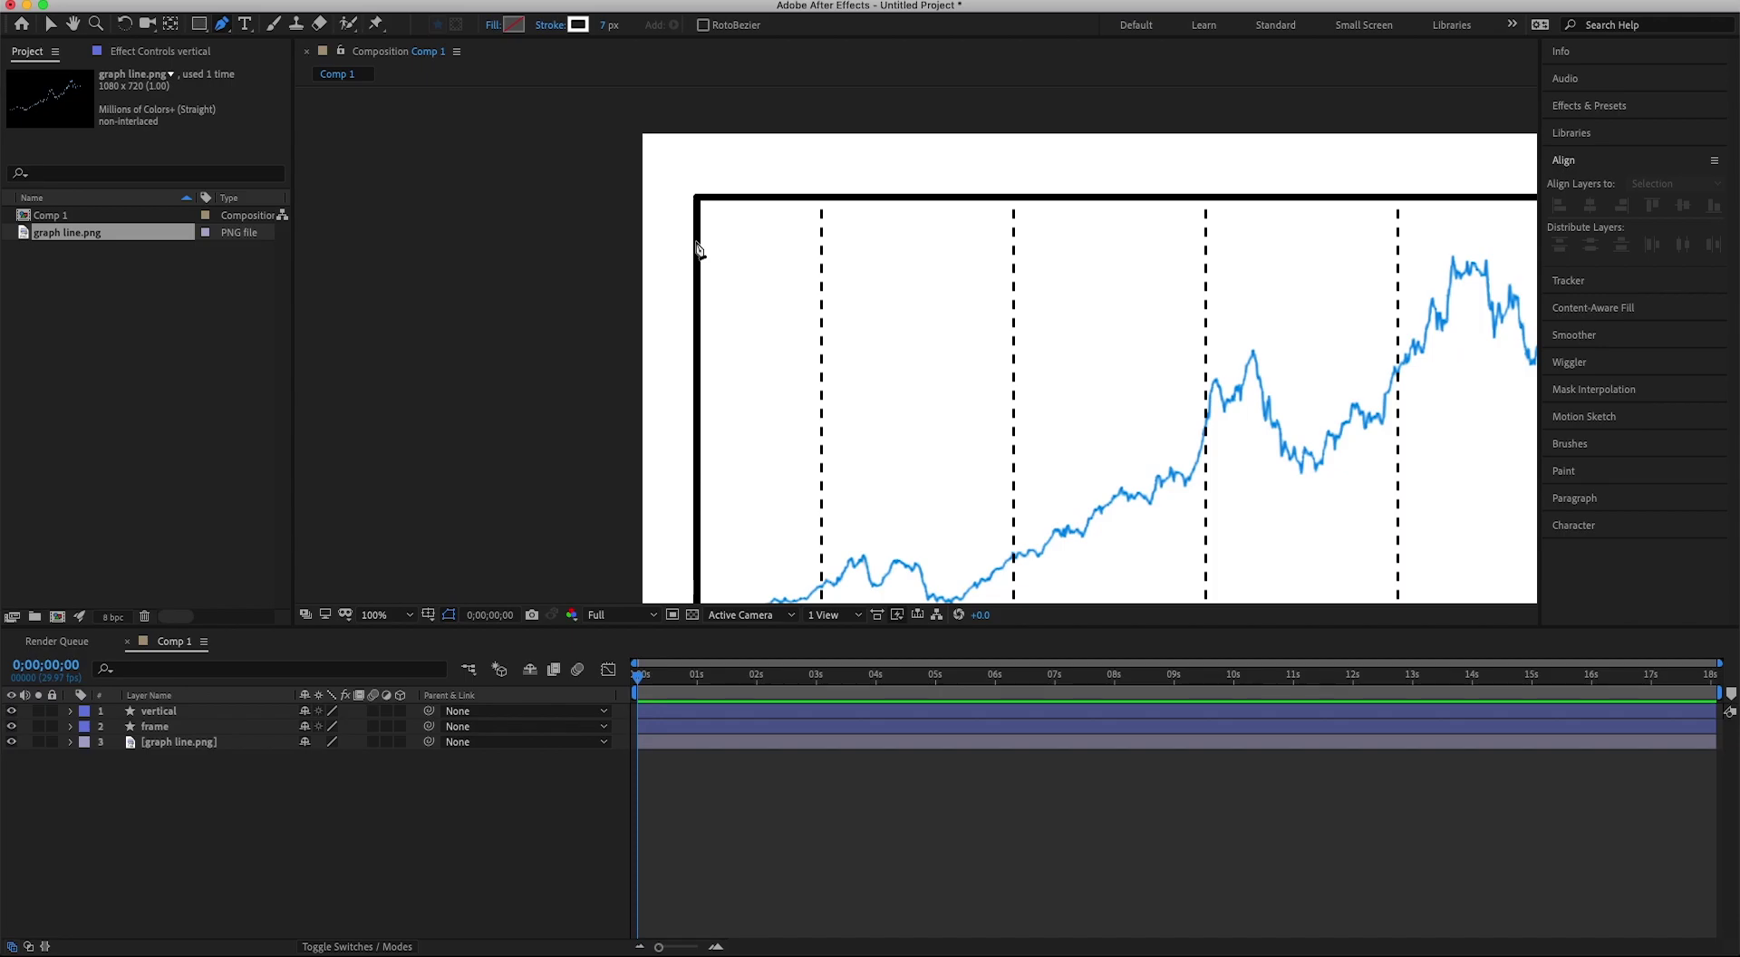
{"action": "left_click", "coordinate": [698, 247]}
{"action": "scroll", "coordinate": [1231, 311], "scroll_direction": "down", "scroll_amount": 4}
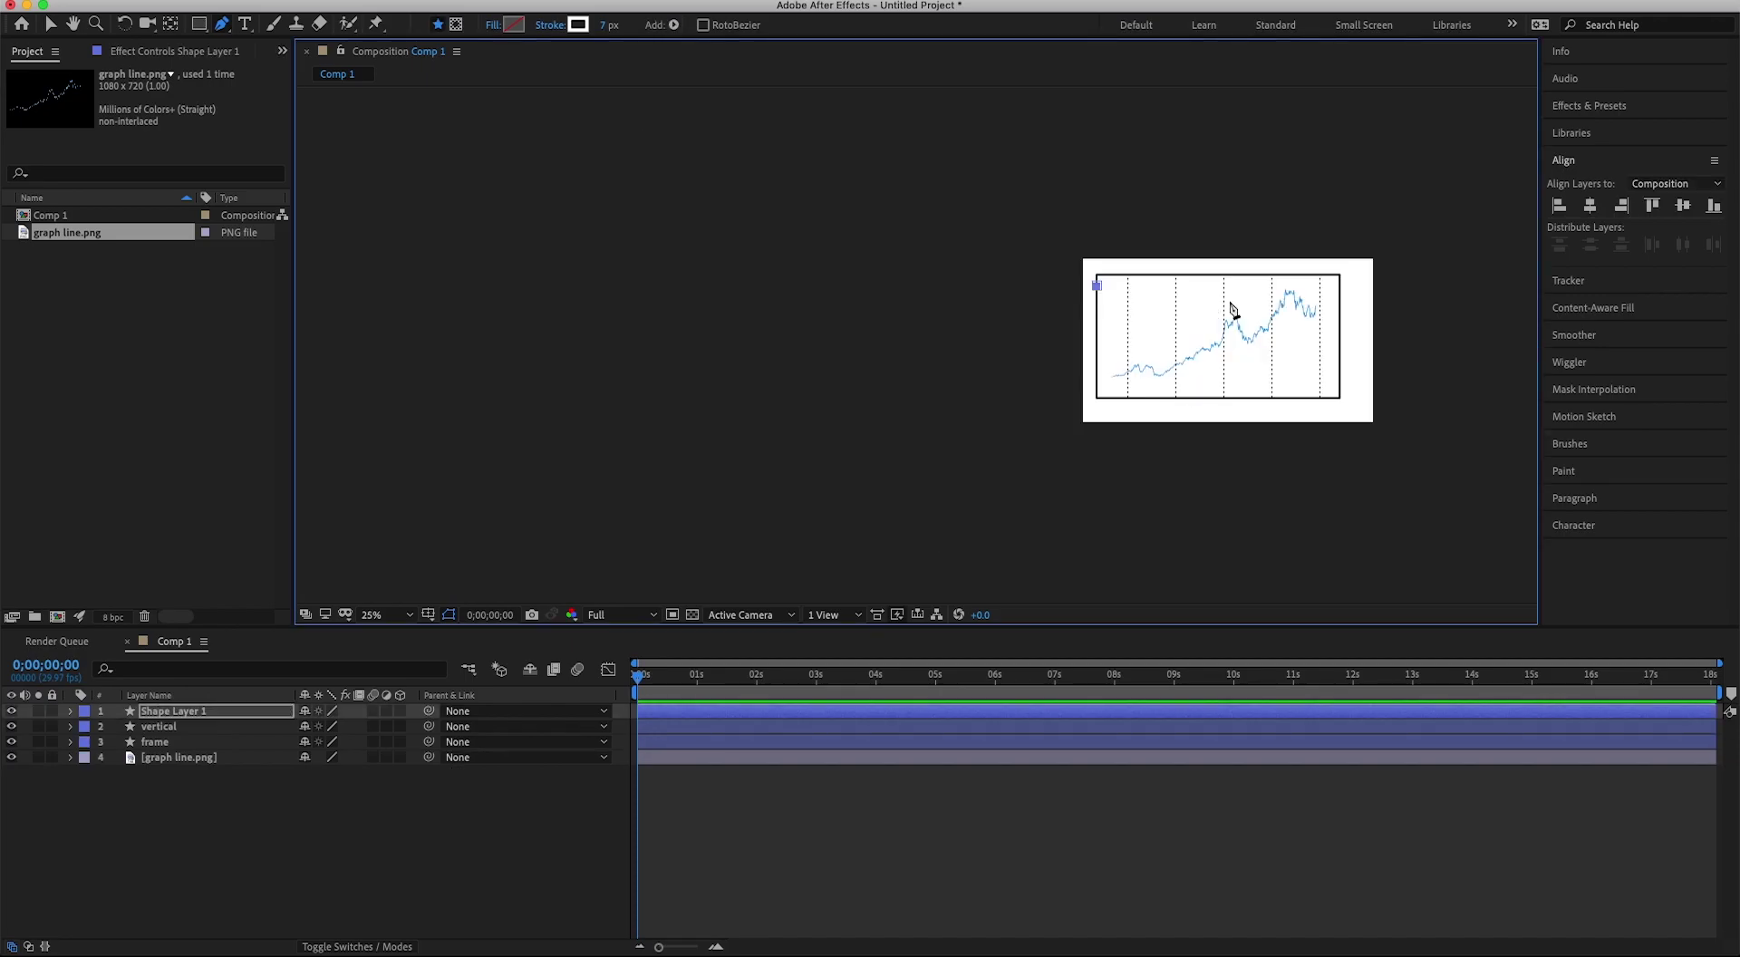
{"action": "scroll", "coordinate": [1360, 299], "scroll_direction": "up", "scroll_amount": 4}
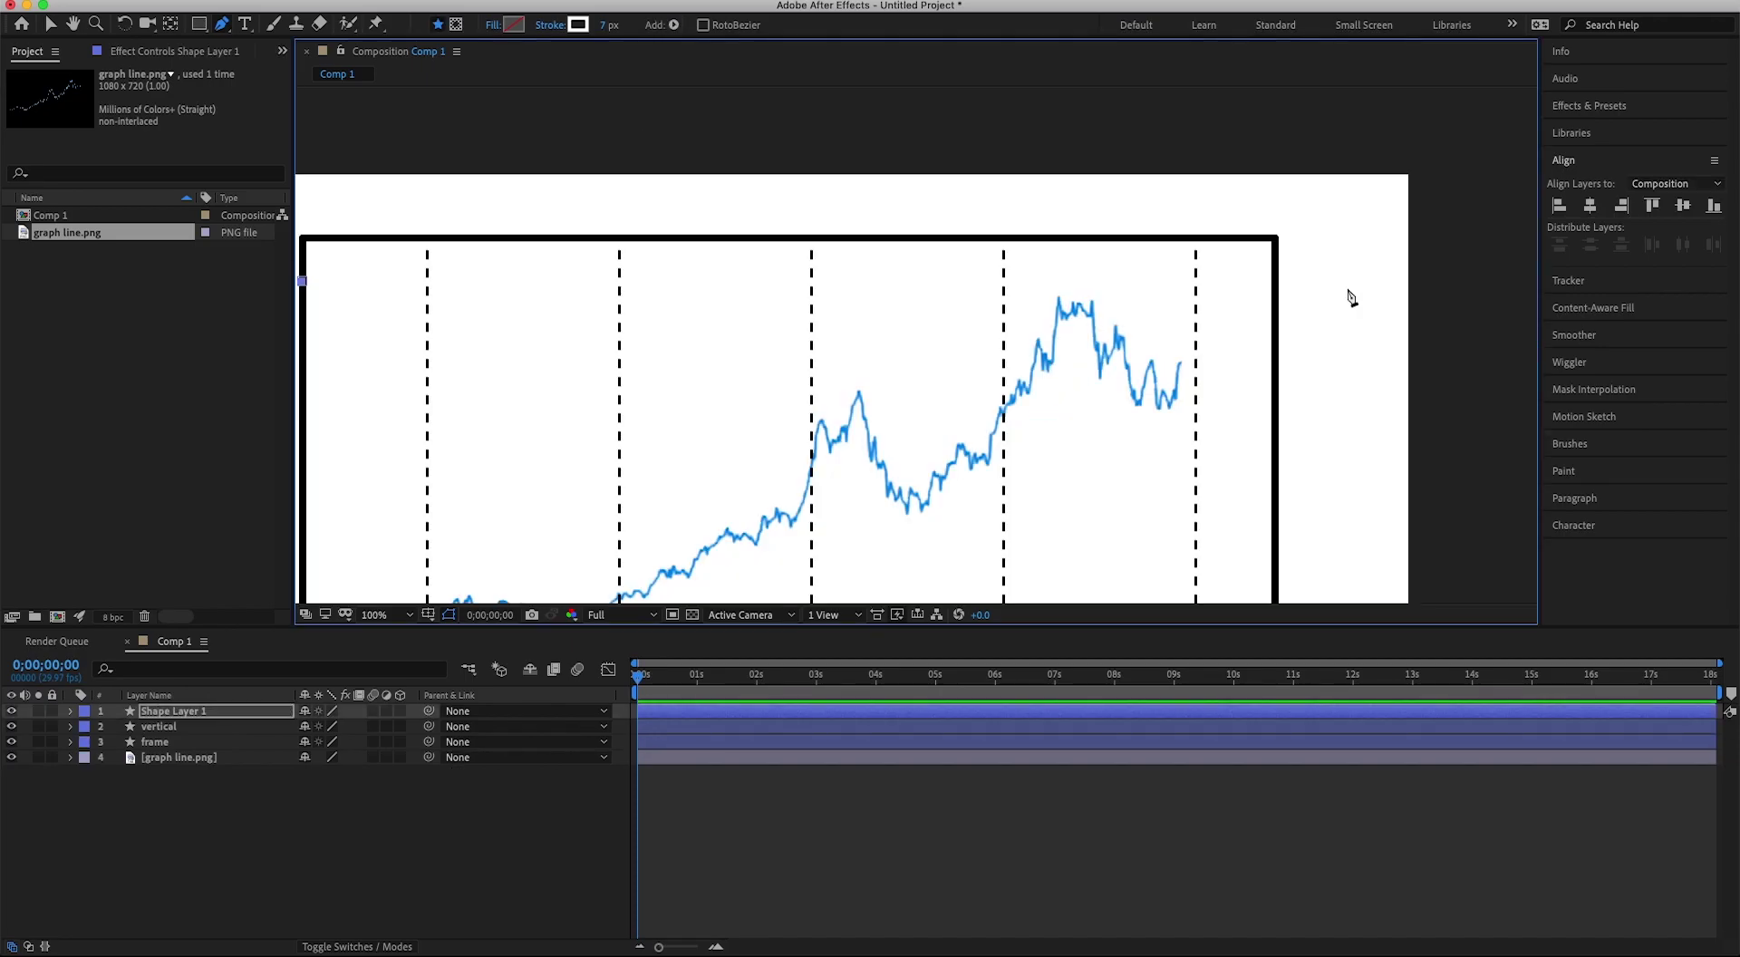
{"action": "left_click", "coordinate": [1275, 299], "text": "shift"}
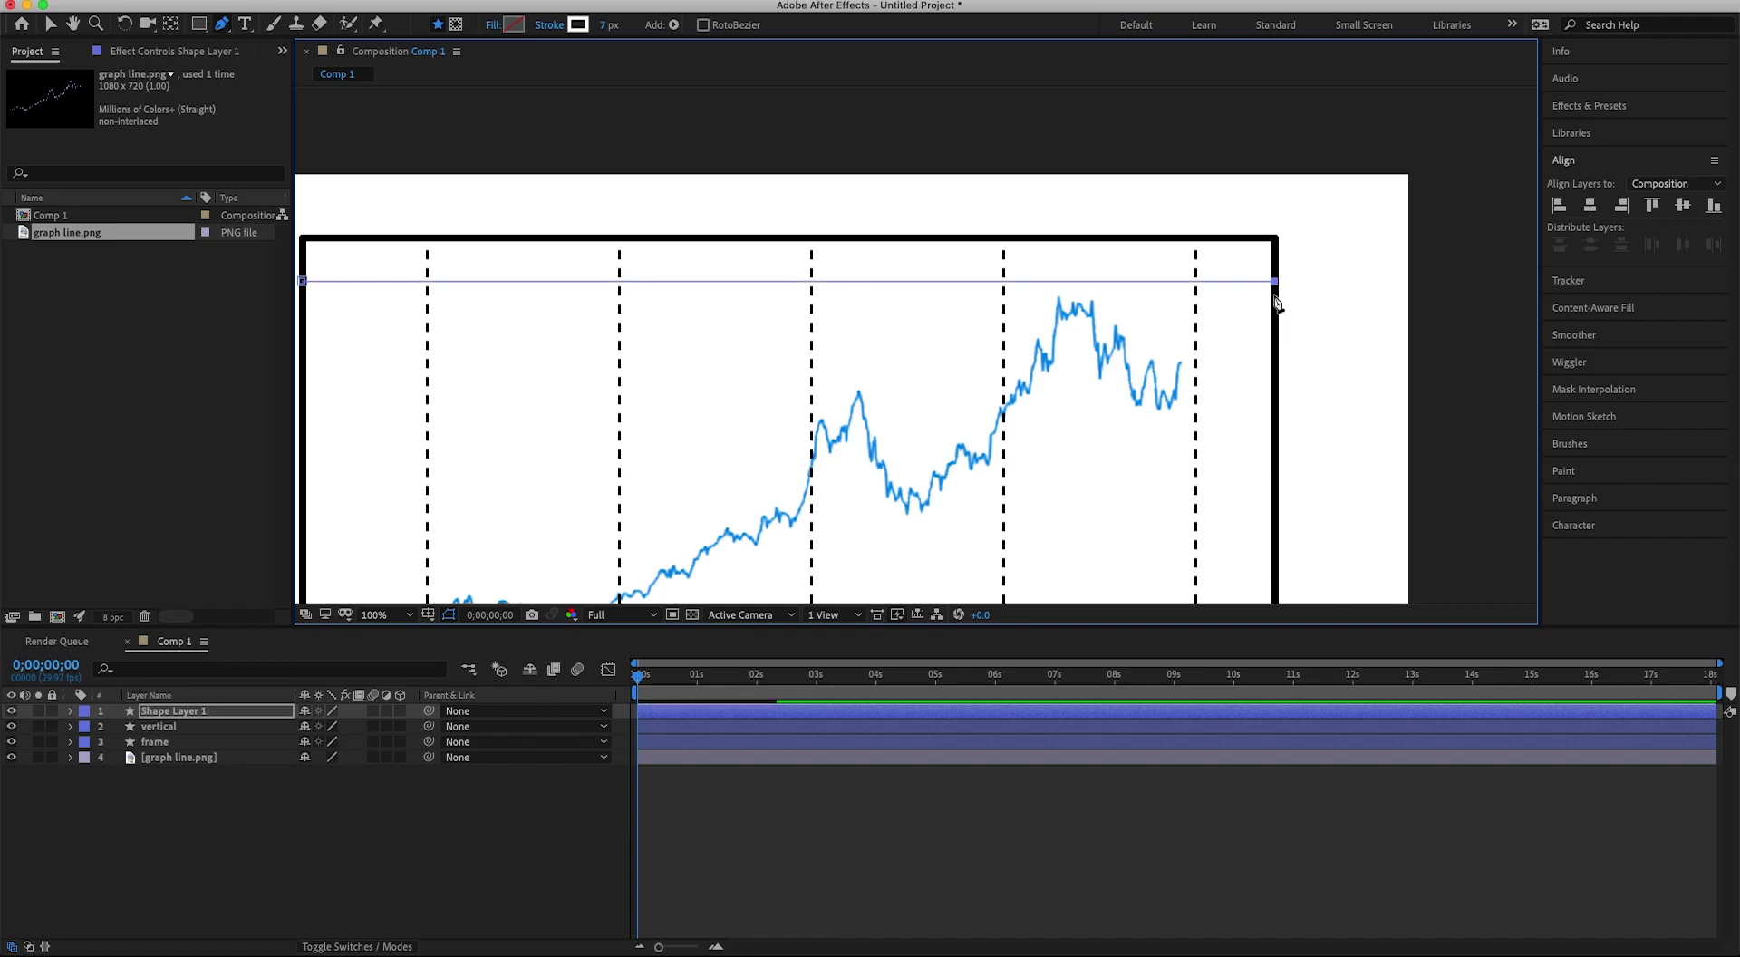
{"action": "scroll", "coordinate": [766, 306], "scroll_direction": "down", "scroll_amount": 2}
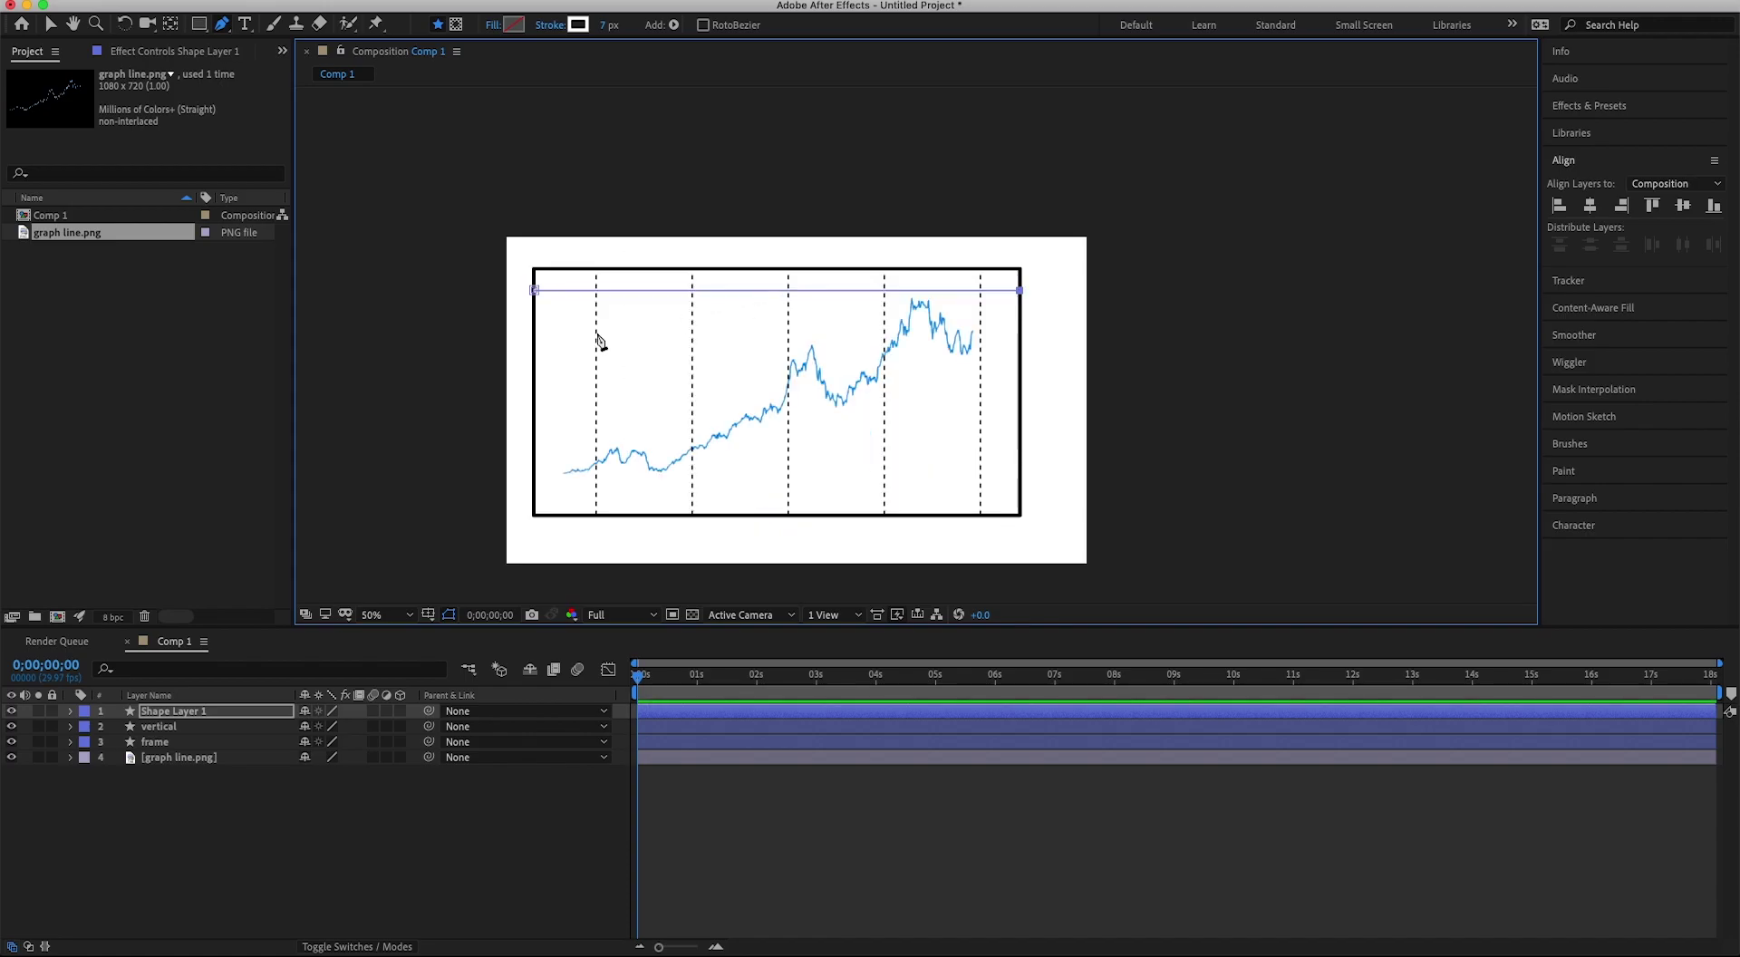
Rename the new shape layer as horizontal.
{"action": "left_click", "coordinate": [162, 715]}
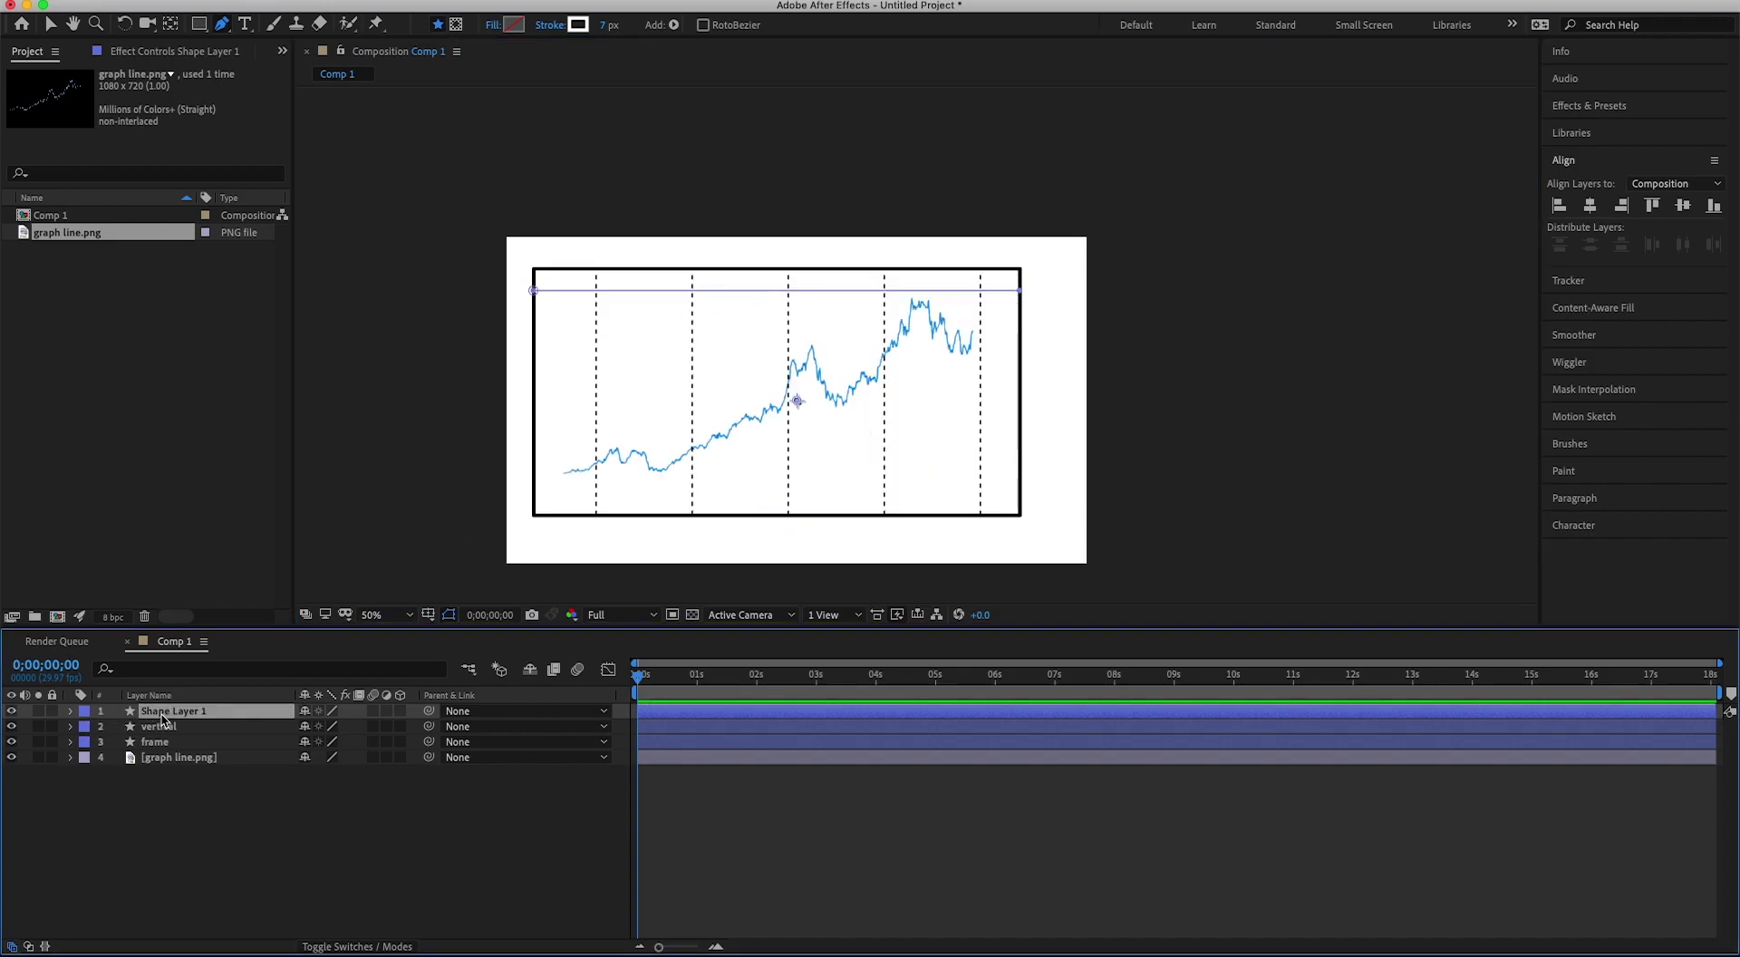
{"action": "key", "text": "Return"}
{"action": "type", "text": "horizontal"}
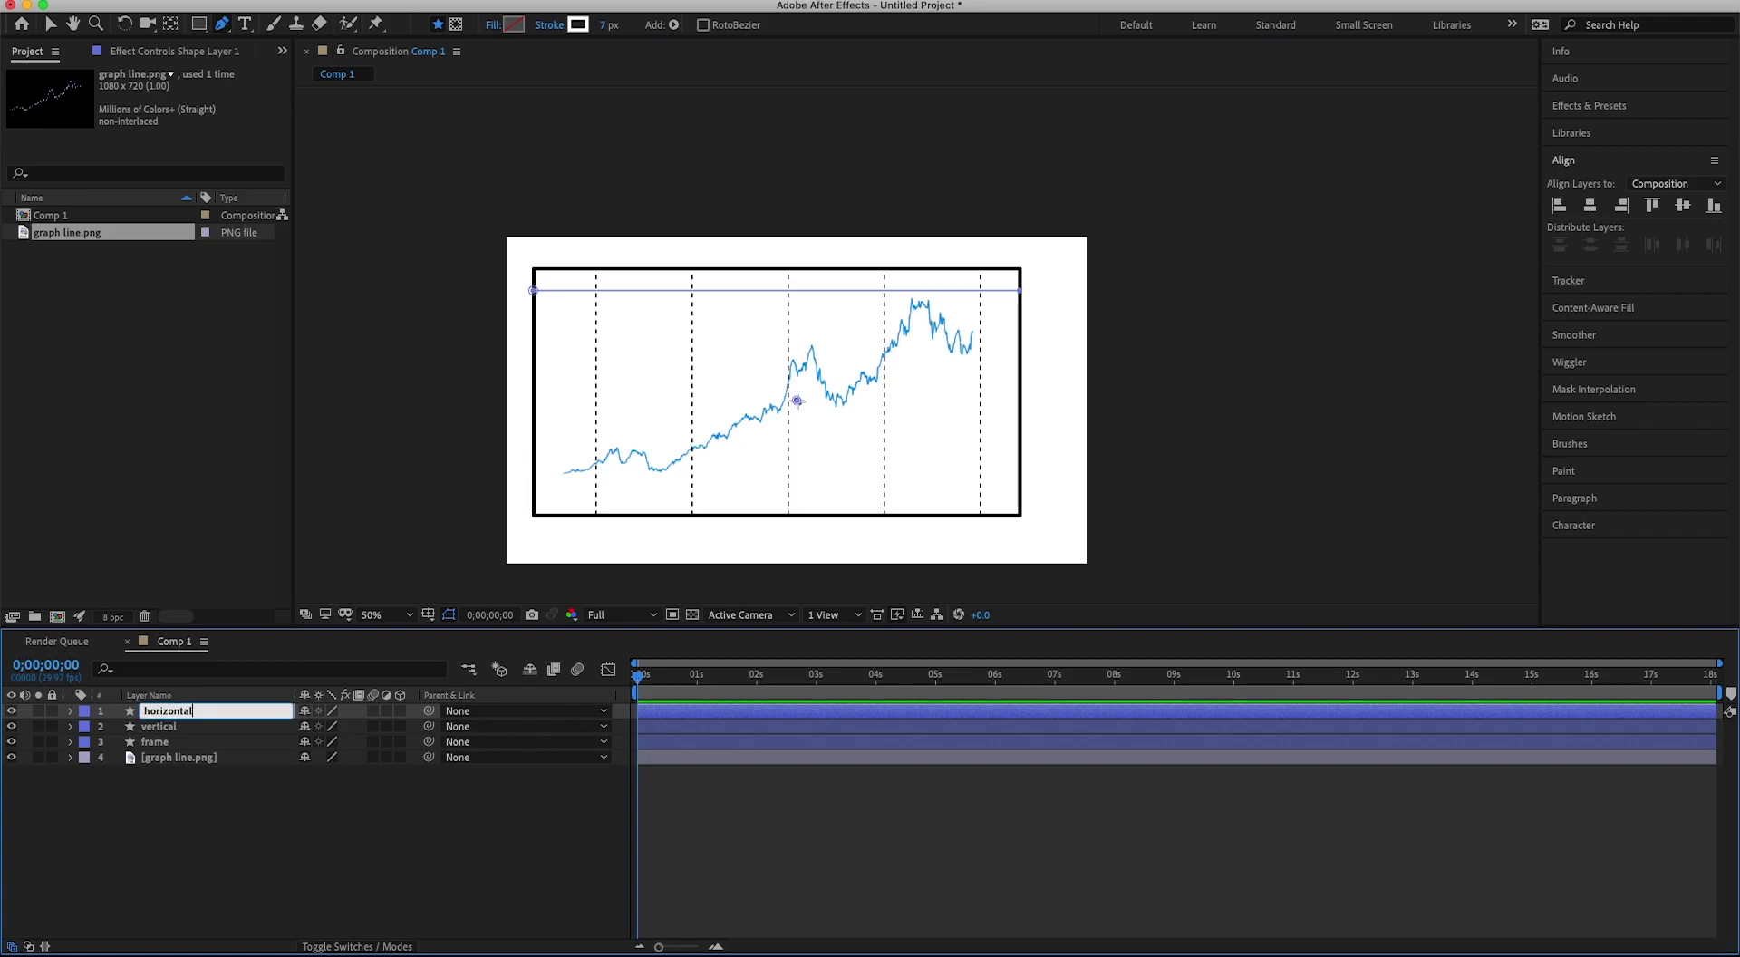
{"action": "key", "text": "Return"}
Change the horizontal line's stroke color to black (000000).
{"action": "left_click", "coordinate": [71, 712]}
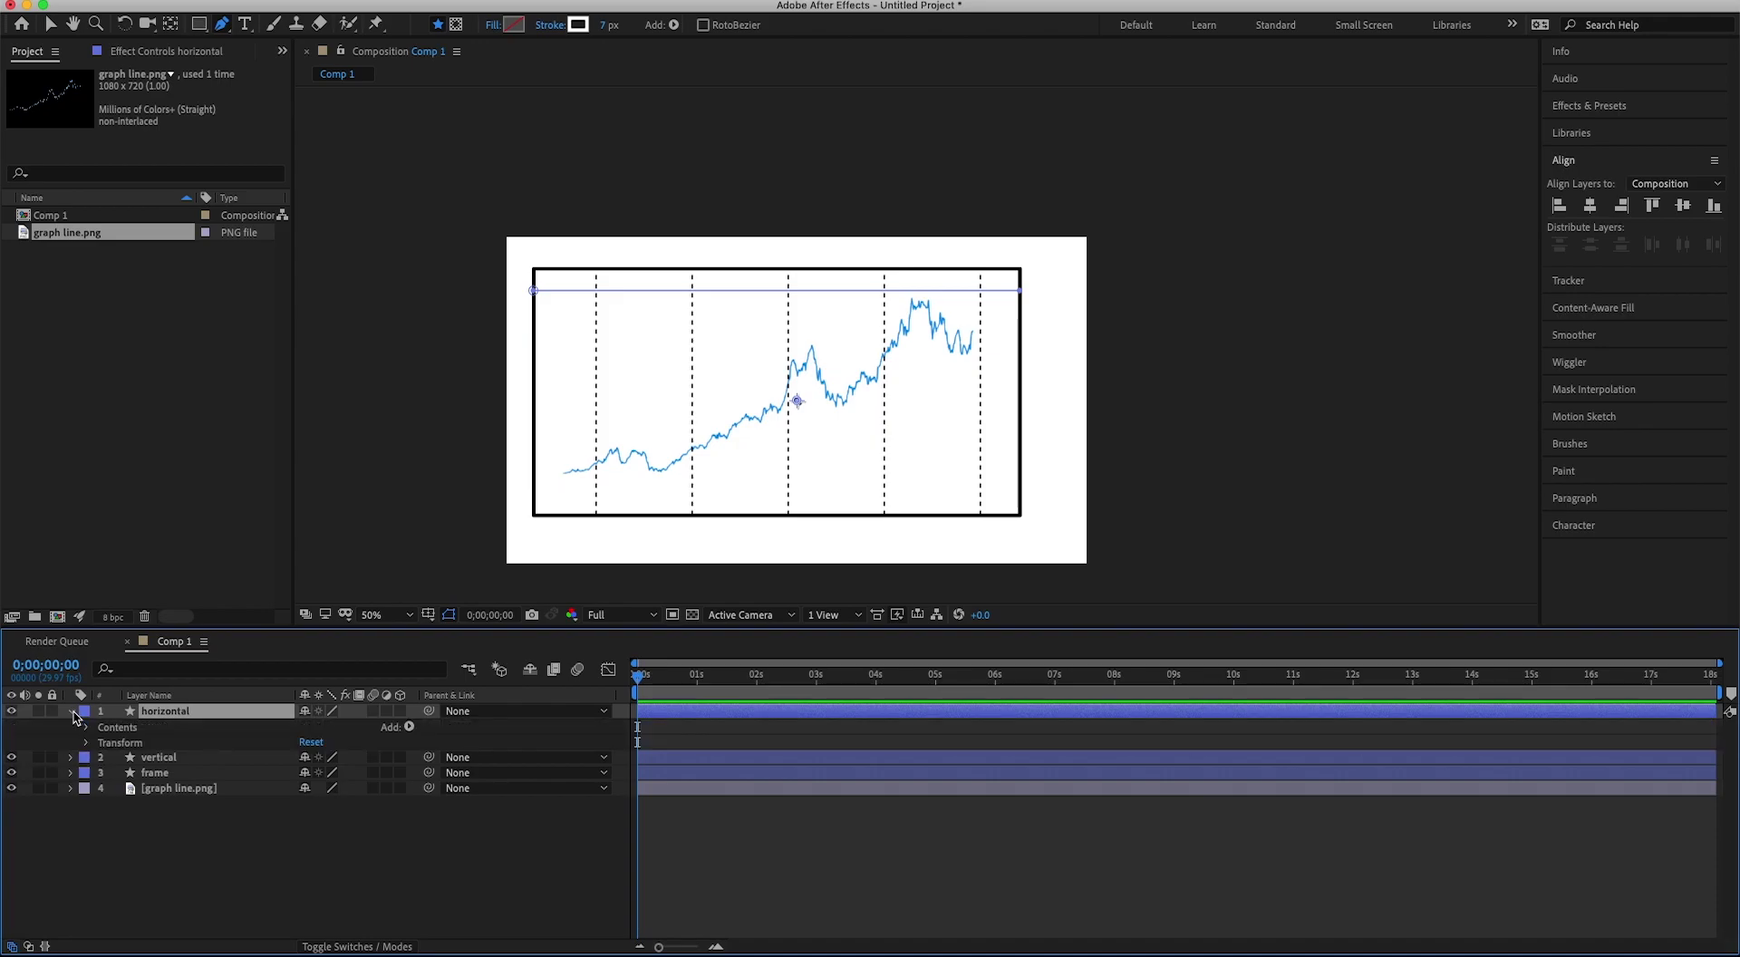
{"action": "left_click", "coordinate": [87, 727]}
{"action": "left_click", "coordinate": [97, 744]}
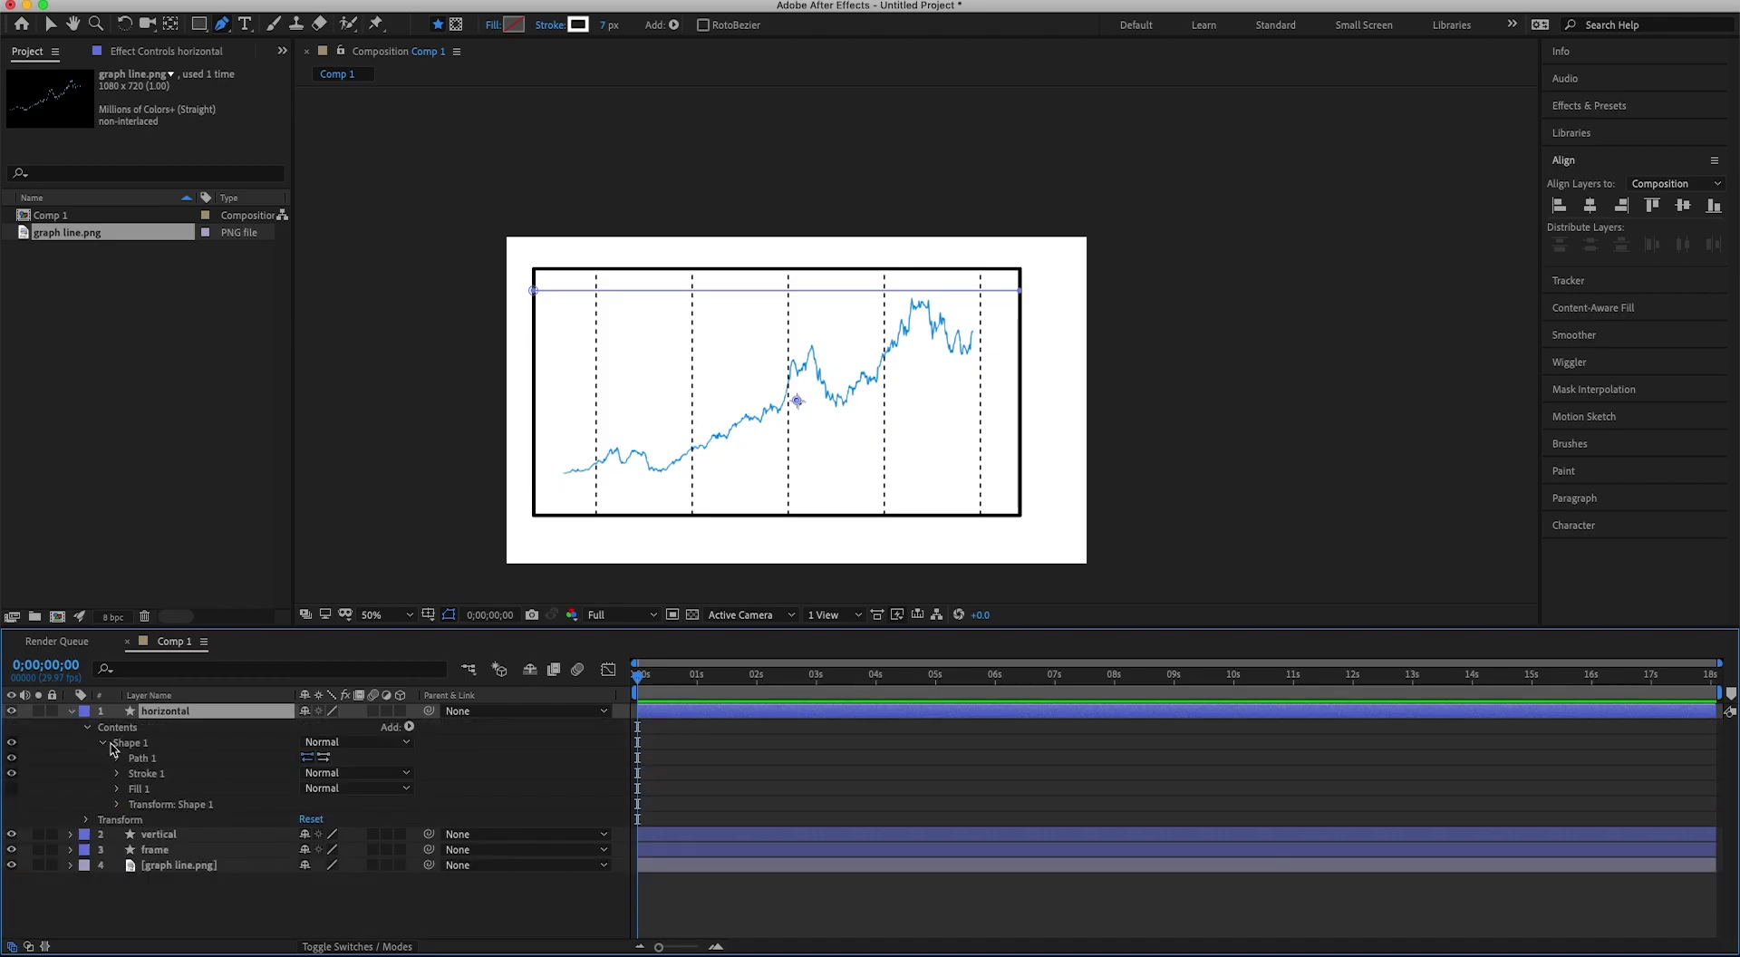
{"action": "left_click", "coordinate": [117, 775]}
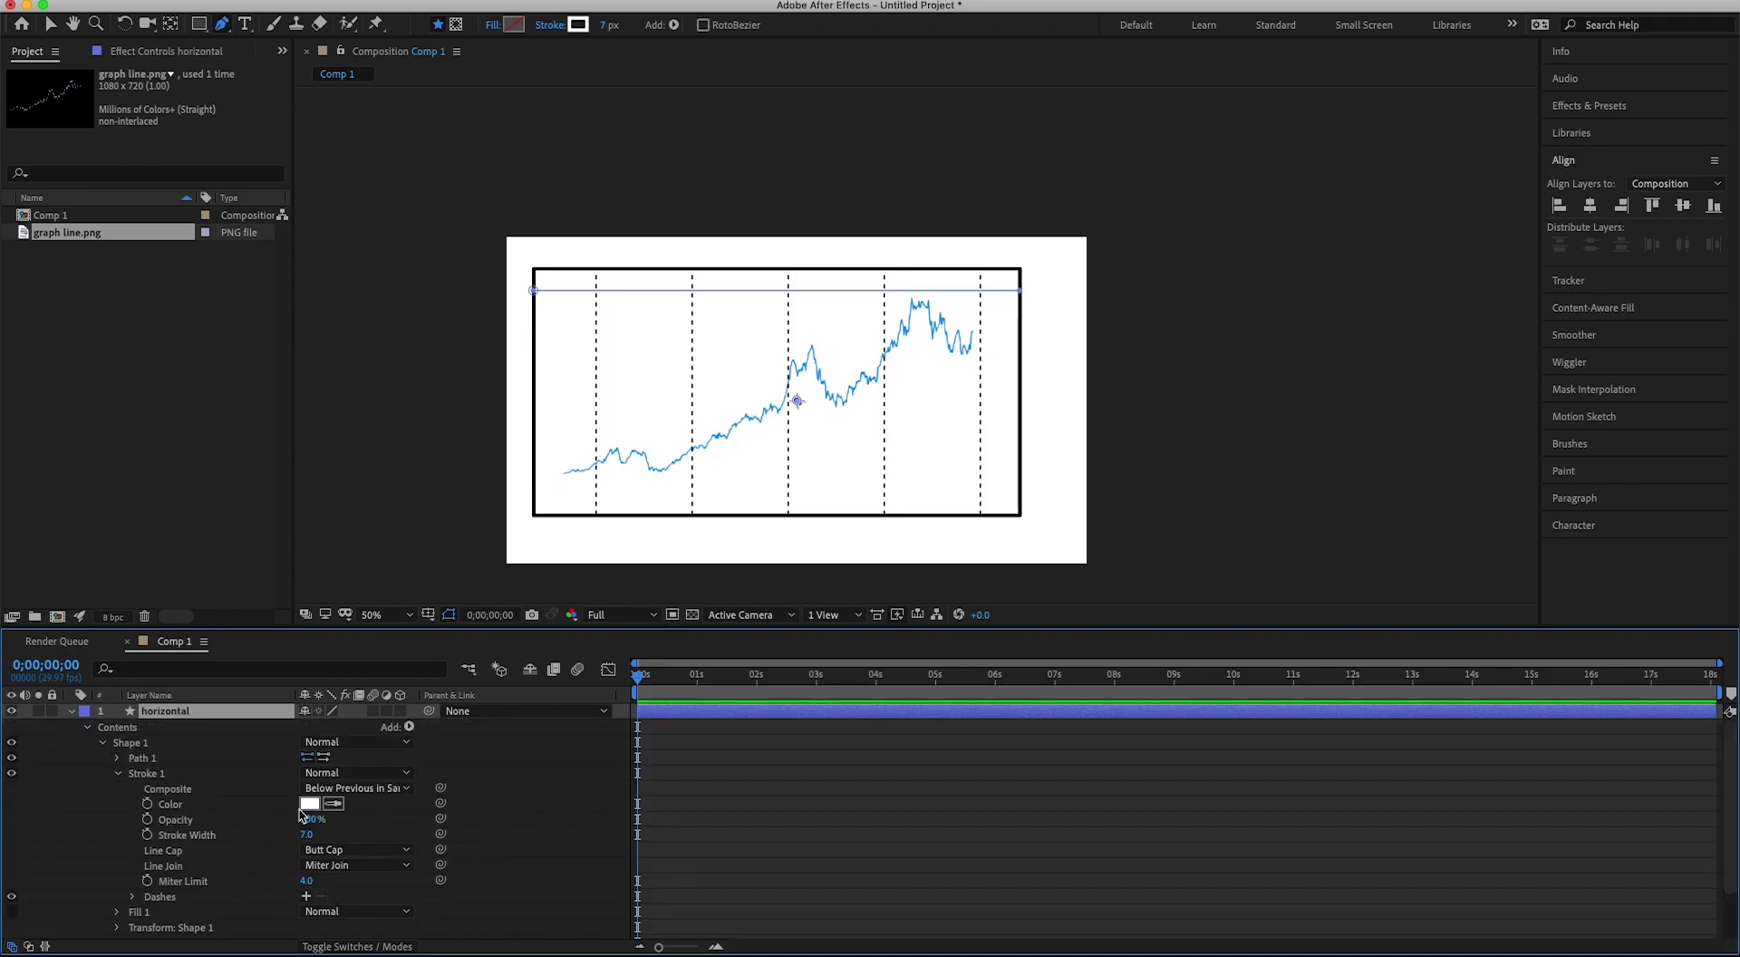
{"action": "left_click", "coordinate": [309, 803]}
{"action": "left_click_drag", "start_coordinate": [233, 319], "coordinate": [331, 419]}
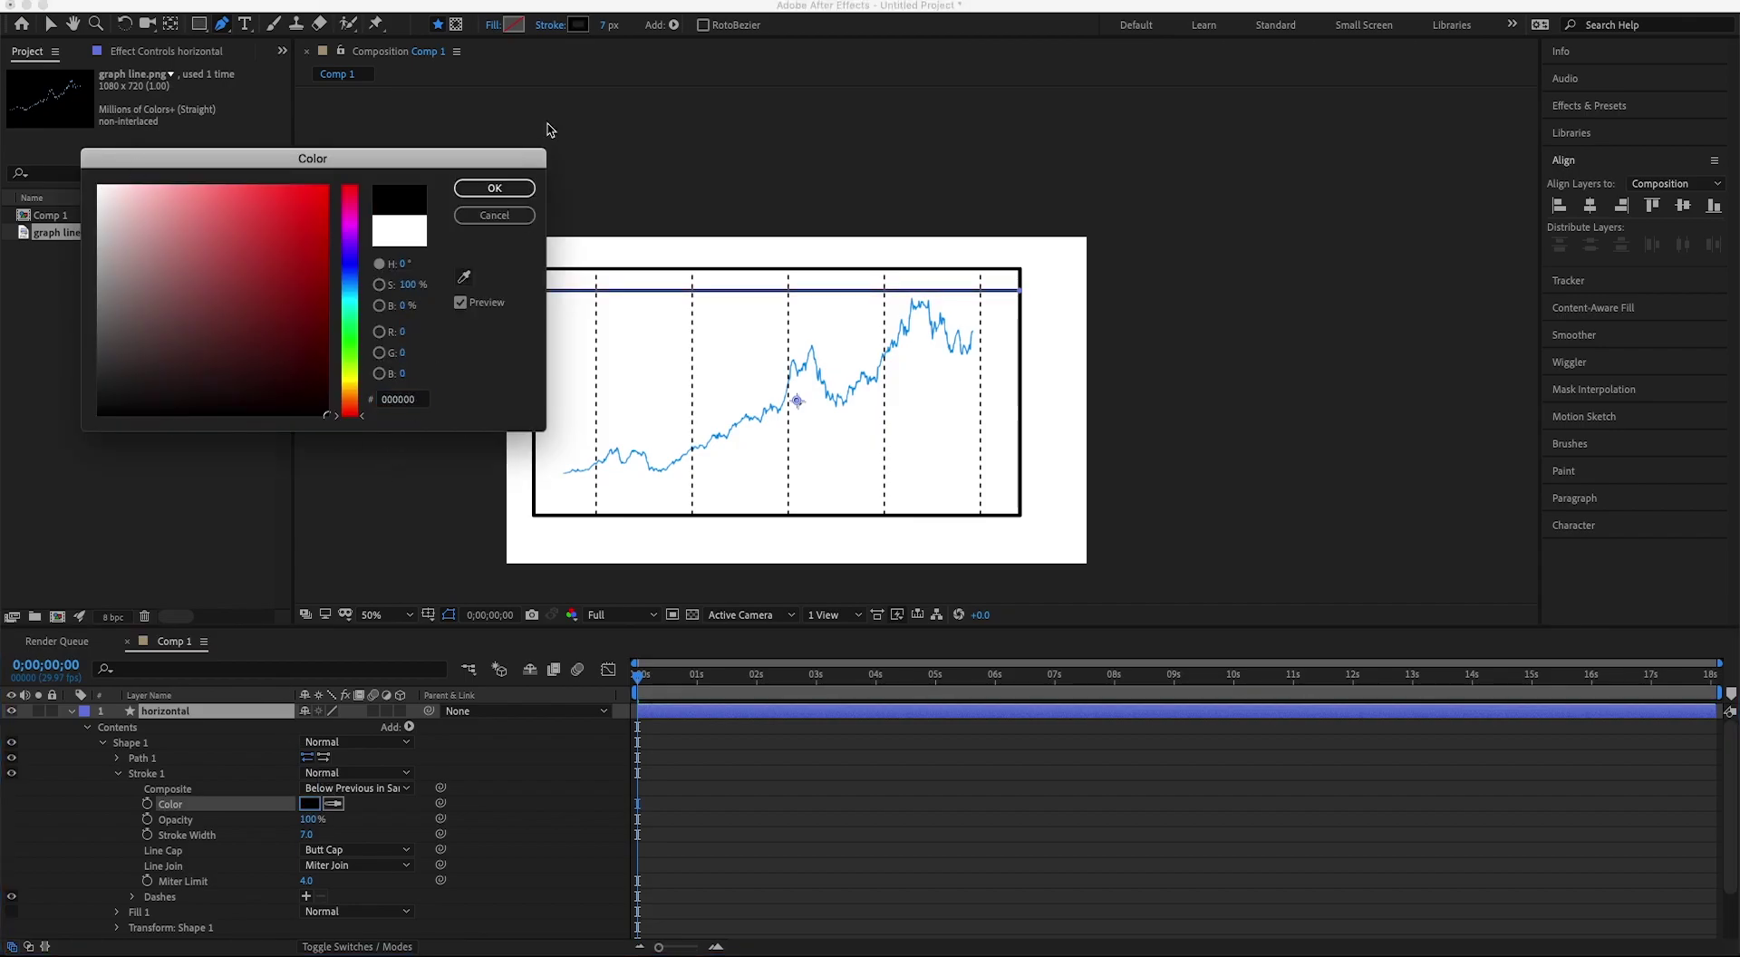
{"action": "left_click", "coordinate": [495, 188]}
Set the horizontal line's stroke width to 3 and add a dash to the stroke.
{"action": "left_click", "coordinate": [308, 834]}
{"action": "key", "text": "Return"}
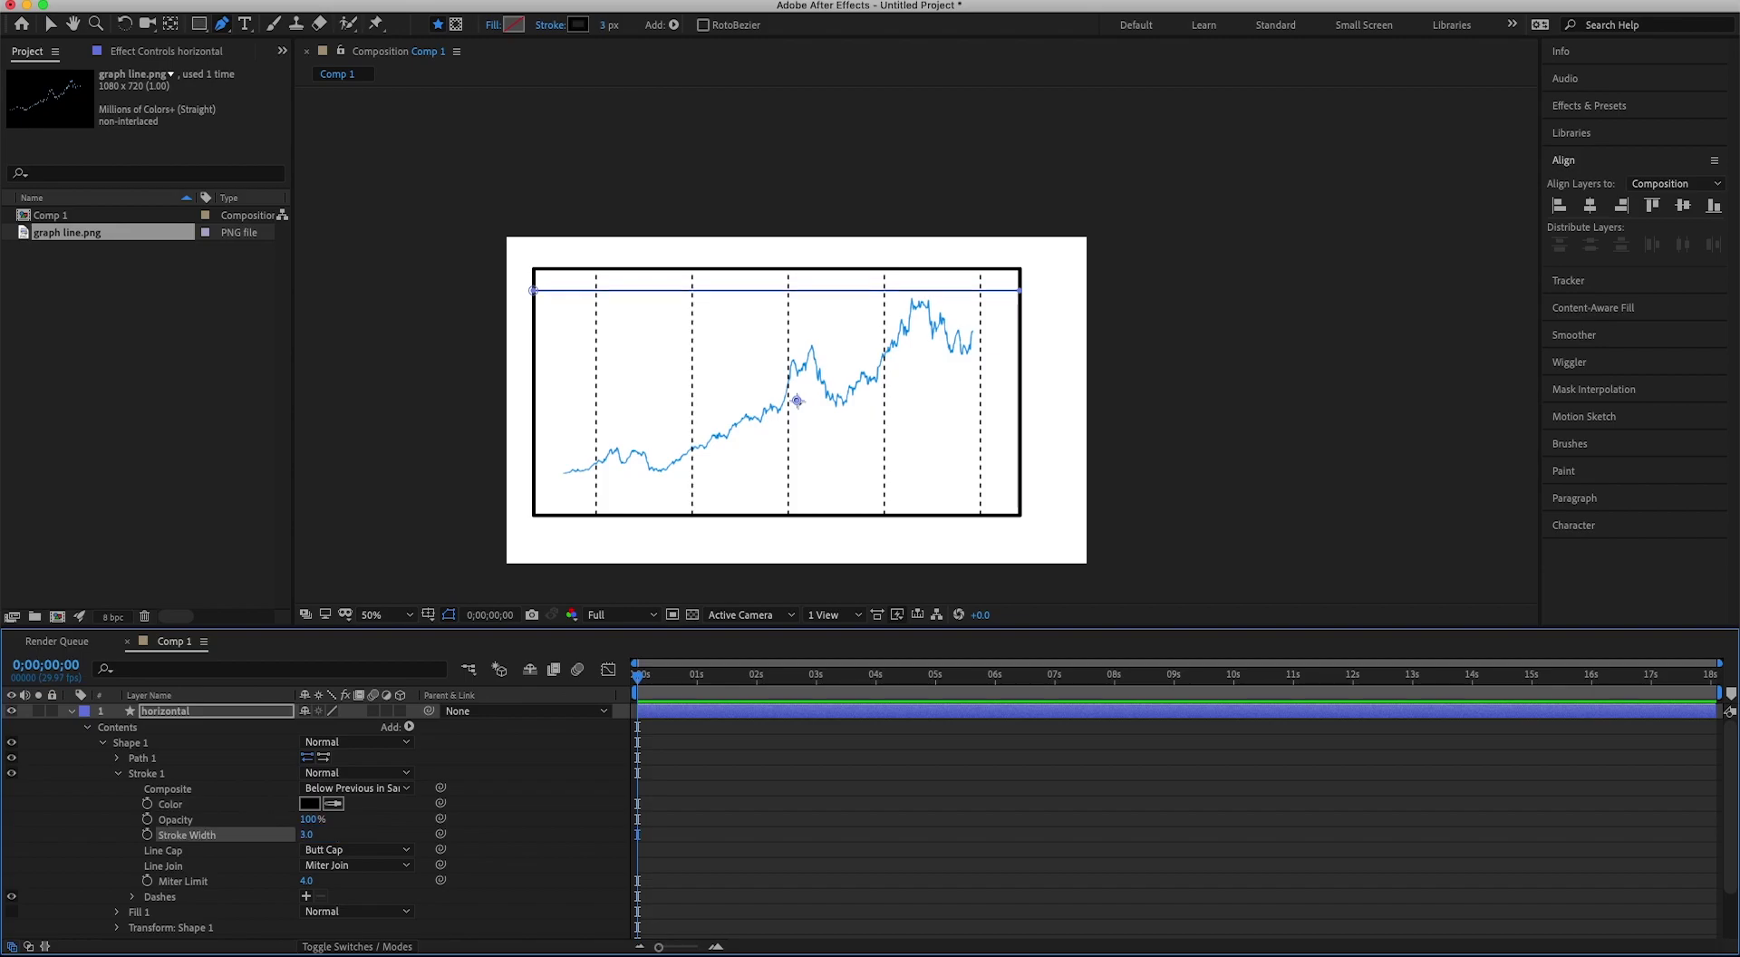
{"action": "scroll", "coordinate": [363, 820], "scroll_direction": "down", "scroll_amount": 2}
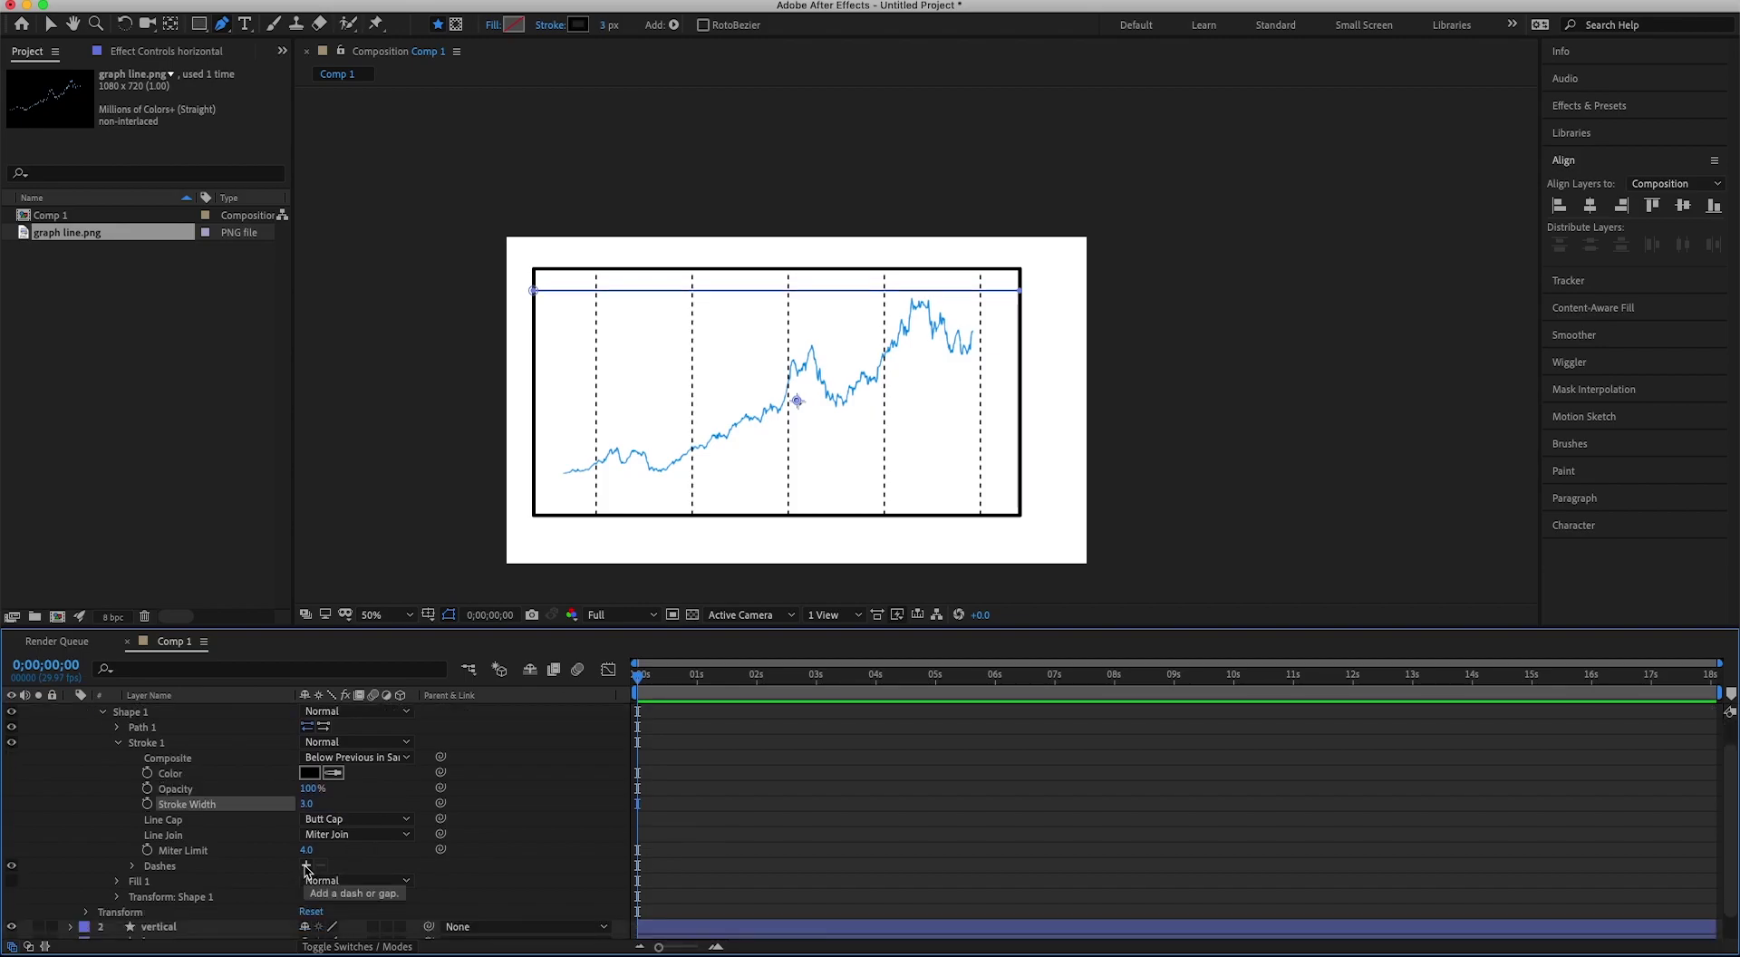
{"action": "left_click", "coordinate": [305, 866]}
{"action": "scroll", "coordinate": [317, 838], "scroll_direction": "up", "scroll_amount": 2}
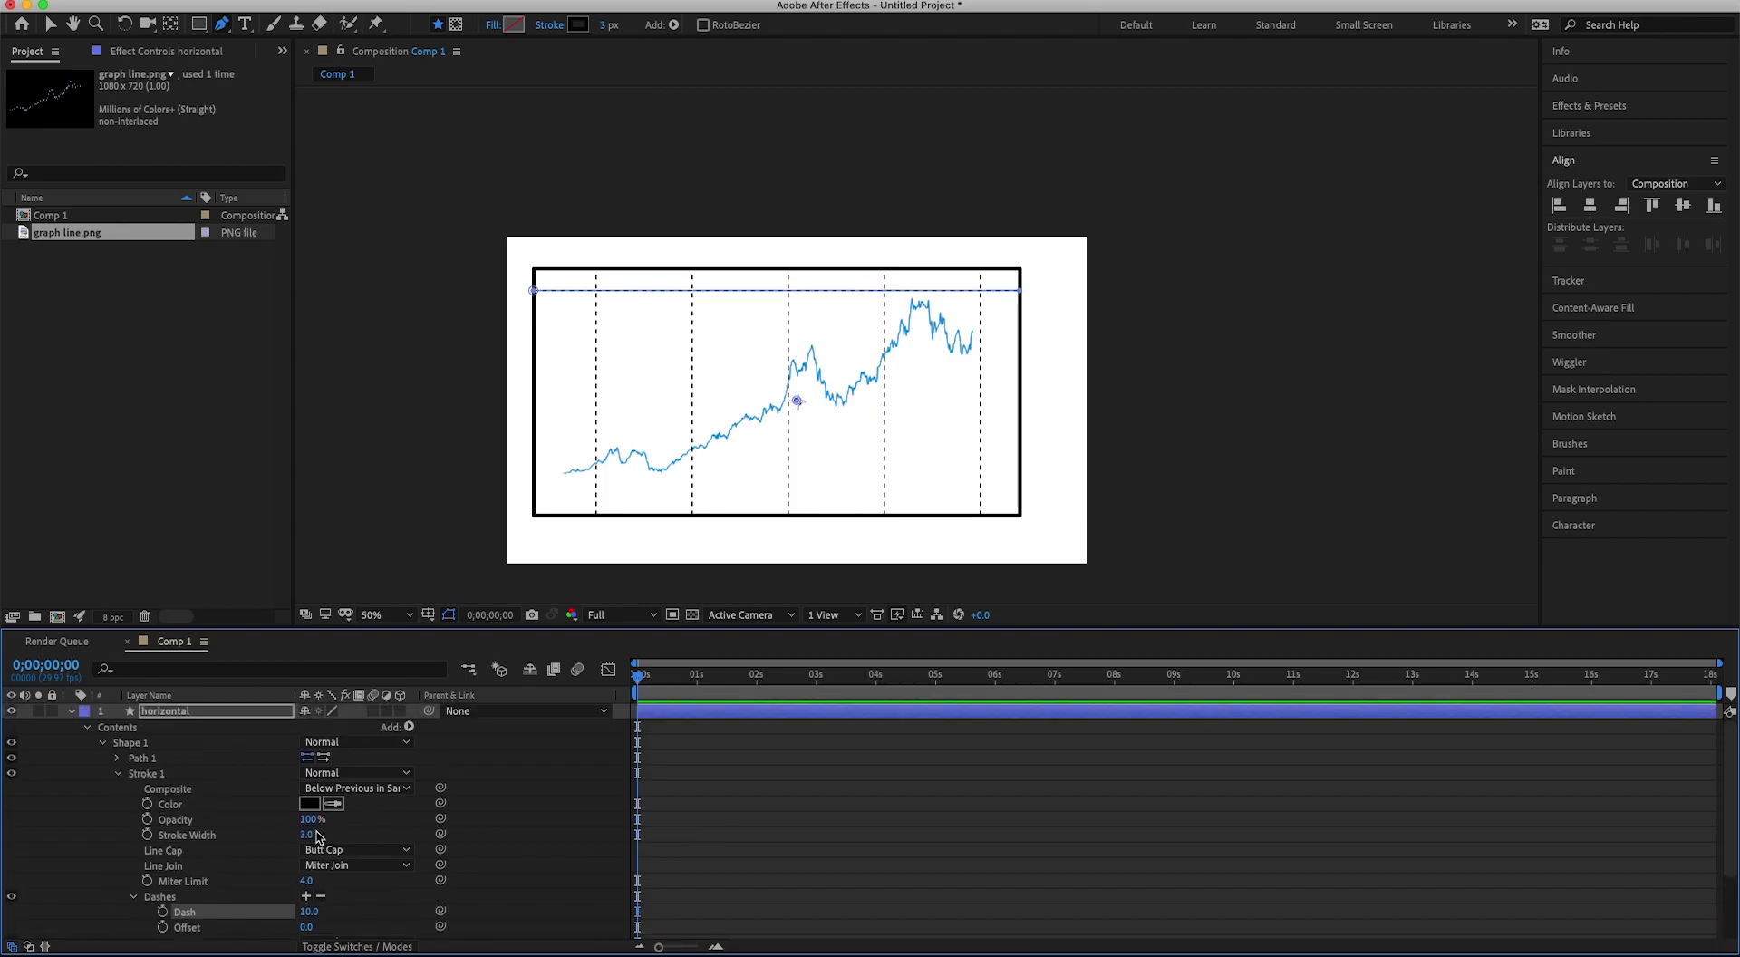
Add a Repeater to the horizontal line and set it to 7 copies.
{"action": "left_click", "coordinate": [409, 727]}
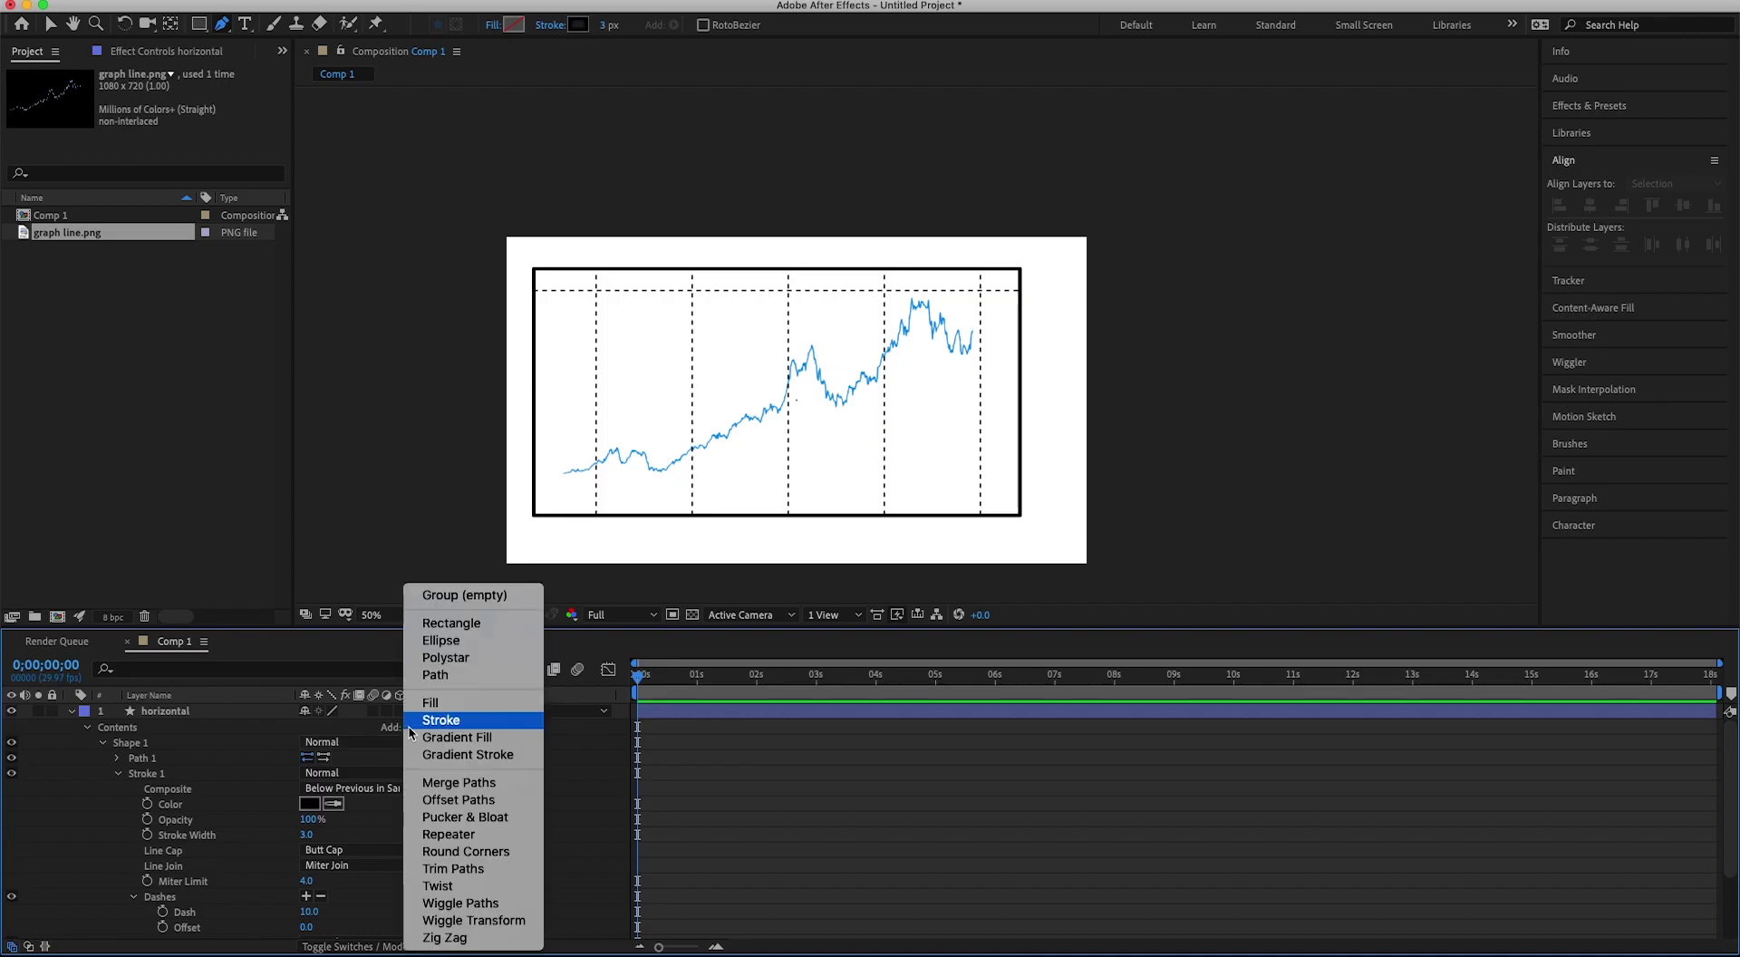
{"action": "left_click", "coordinate": [449, 834]}
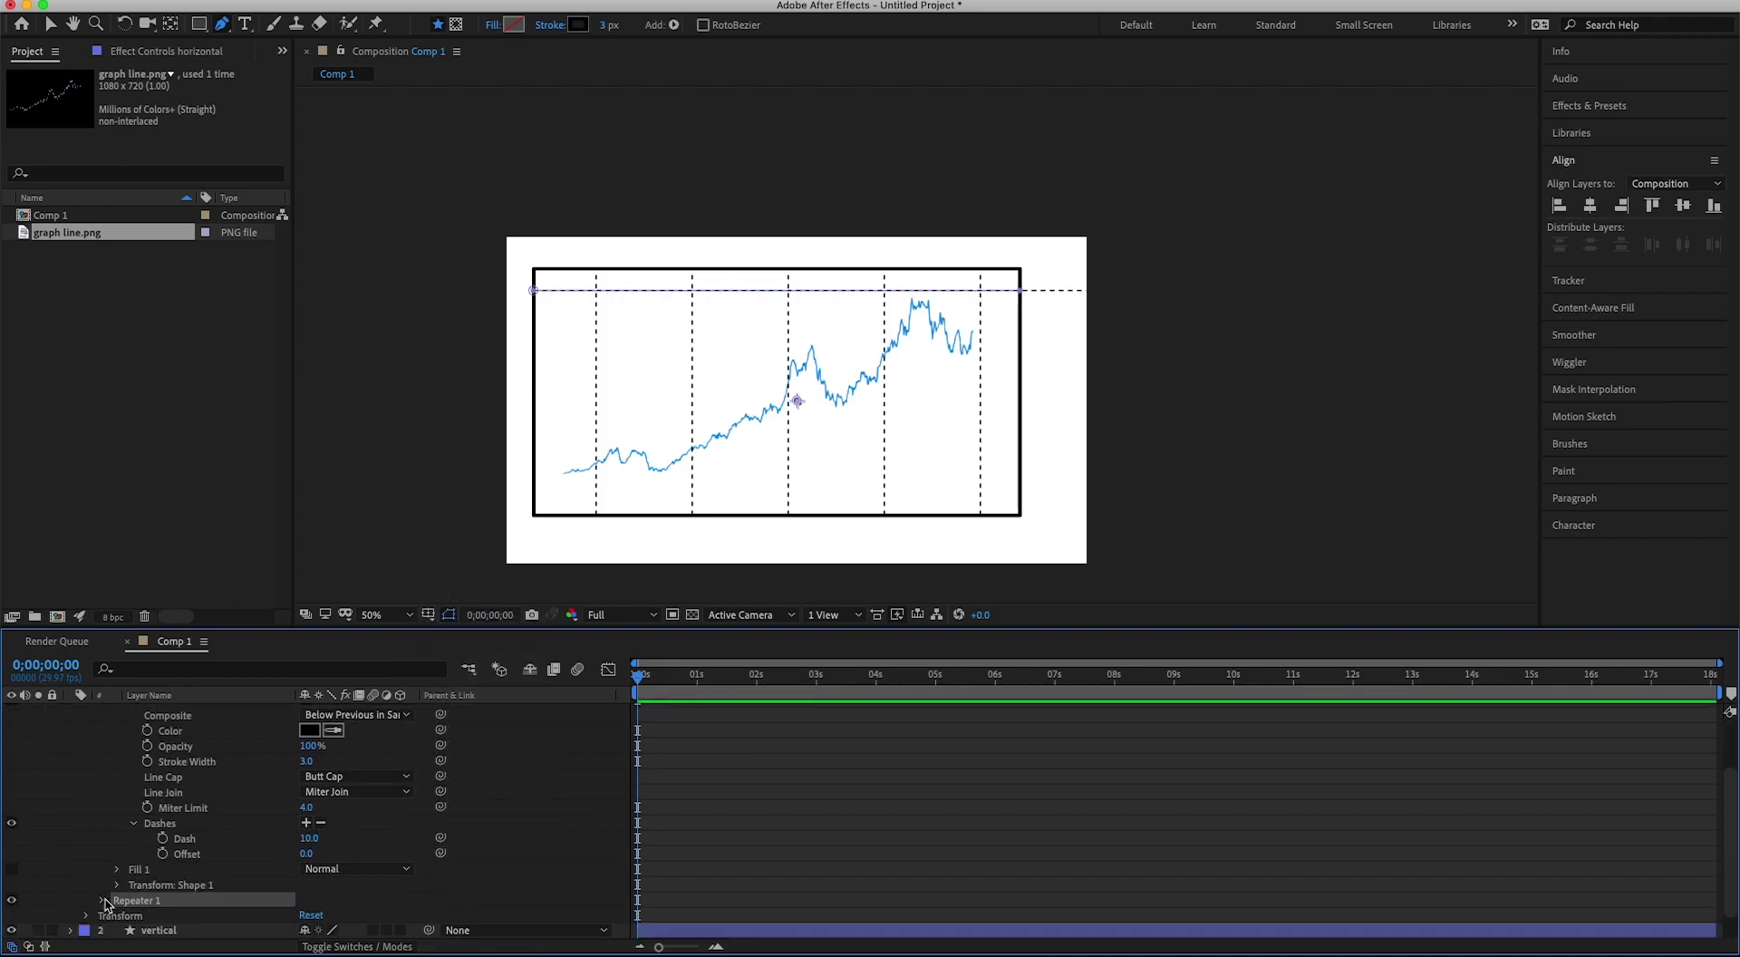
{"action": "left_click", "coordinate": [101, 900]}
{"action": "scroll", "coordinate": [226, 861], "scroll_direction": "down", "scroll_amount": 3}
{"action": "left_click", "coordinate": [305, 839]}
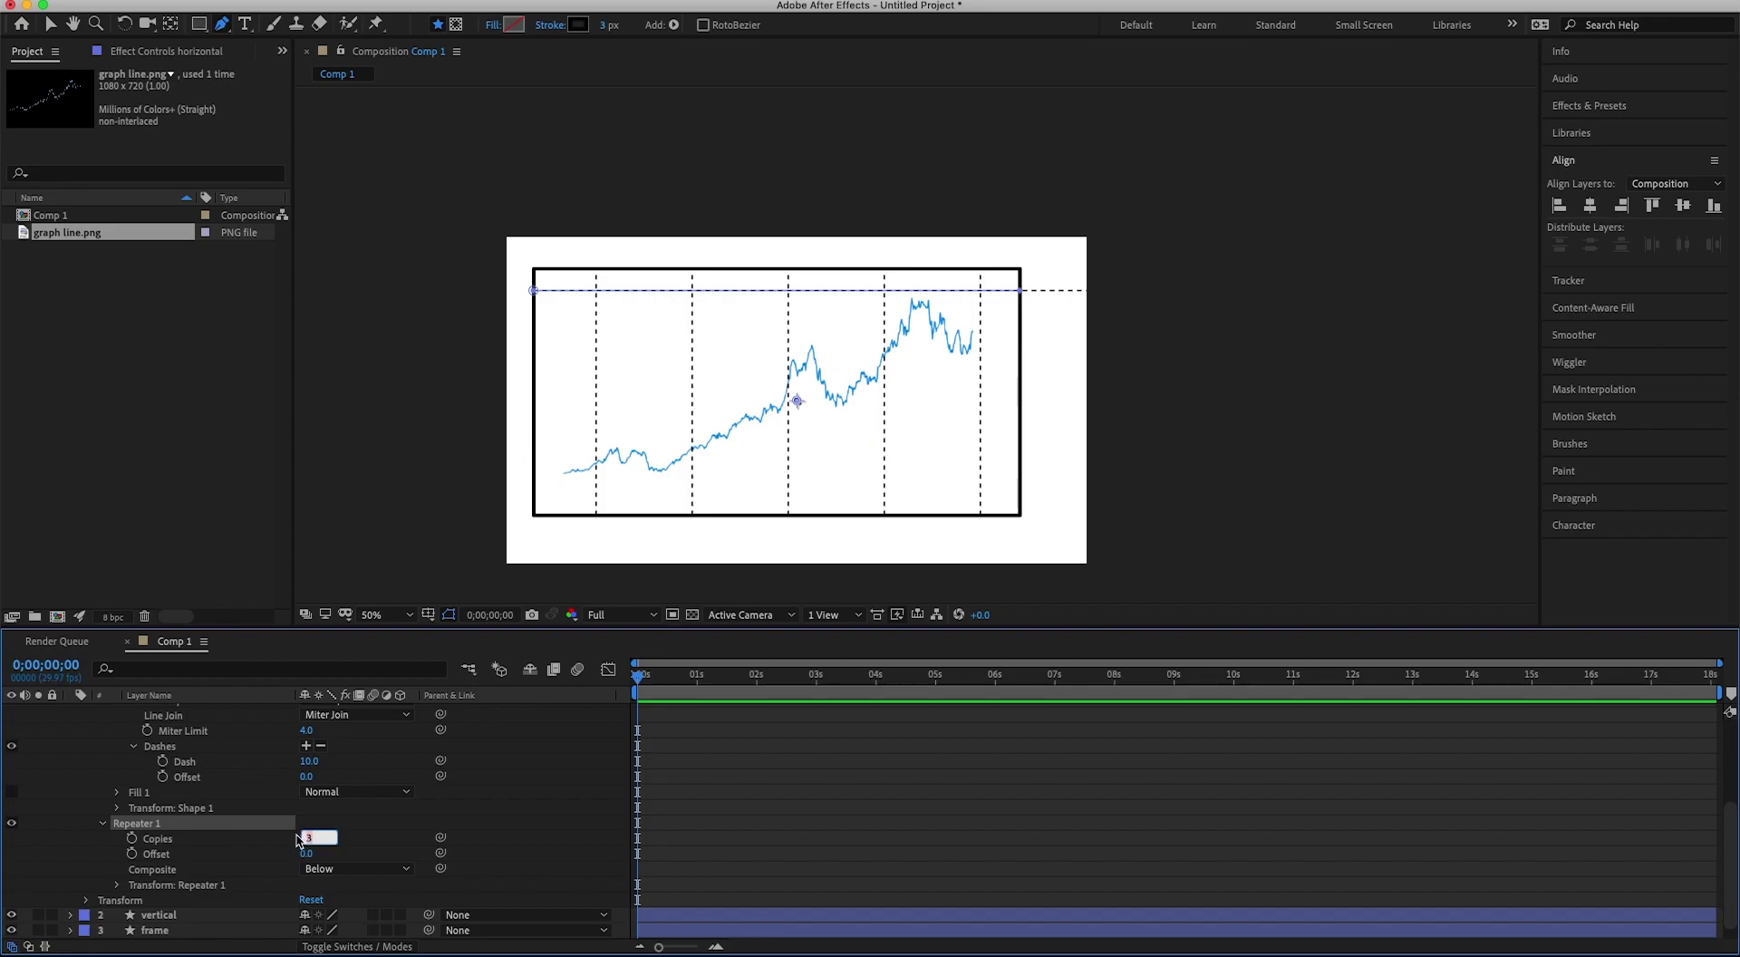
{"action": "key", "text": "Return"}
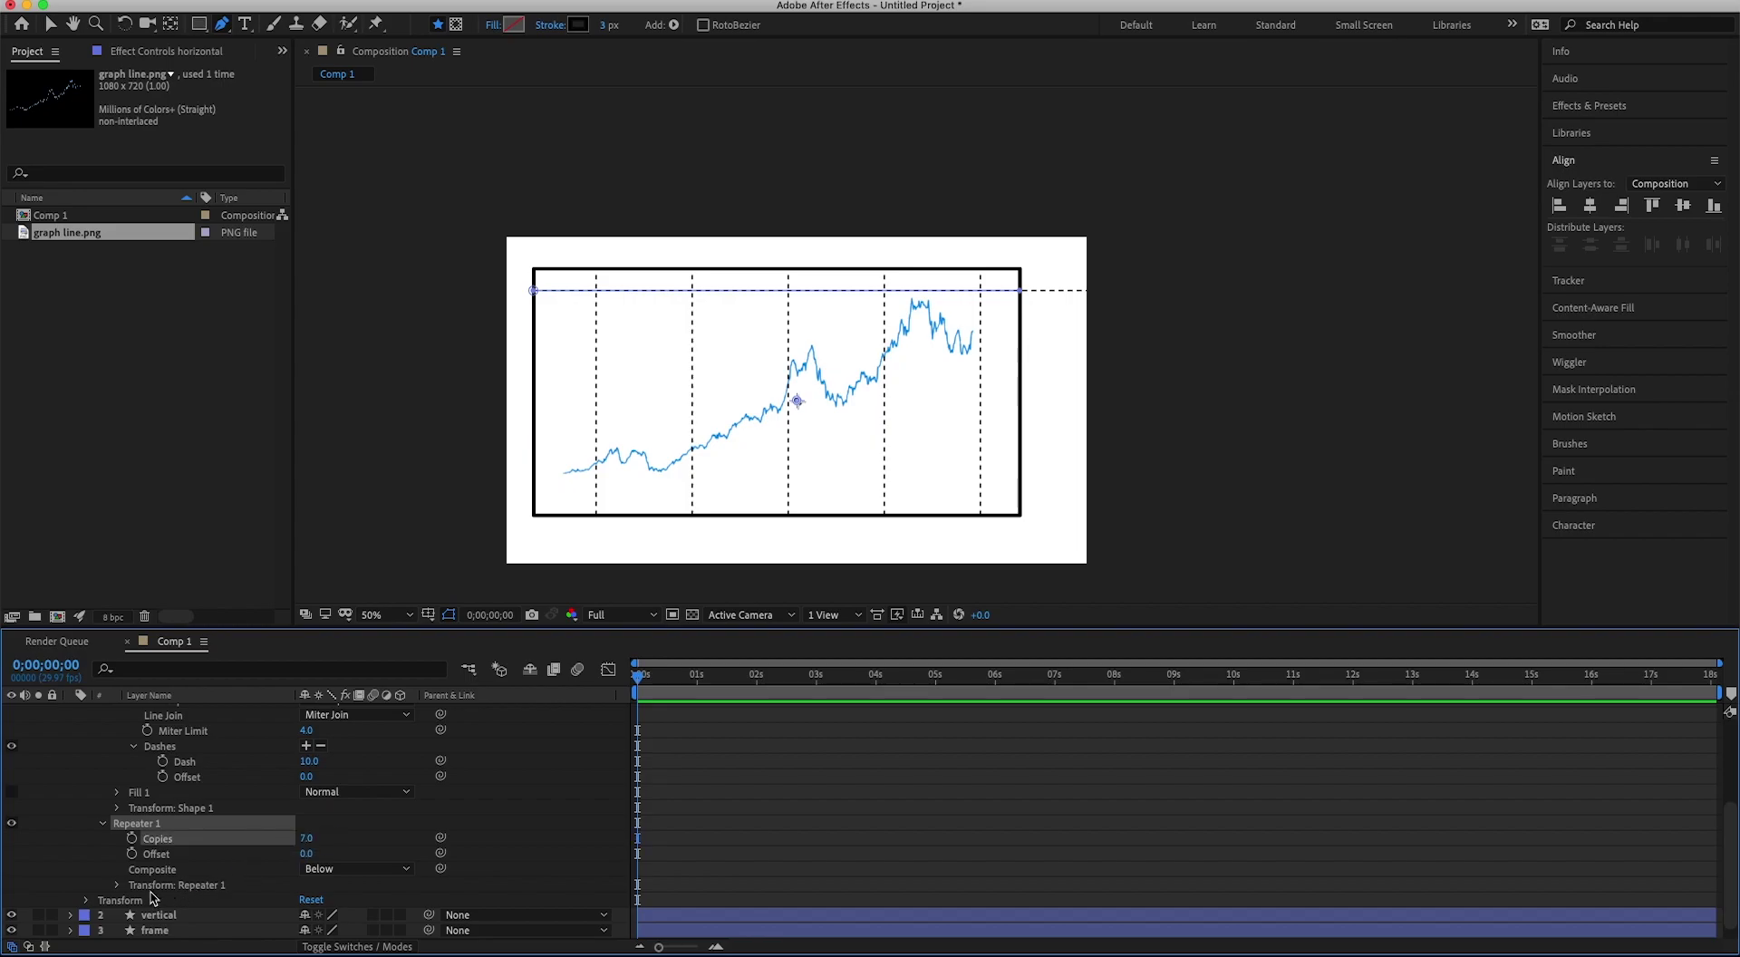
Spread the repeated horizontal lines evenly down the frame with the Repeater's position, using 1 horizontally, then collapse and deselect the layer.
{"action": "left_click", "coordinate": [117, 885]}
{"action": "scroll", "coordinate": [272, 839], "scroll_direction": "down", "scroll_amount": 3}
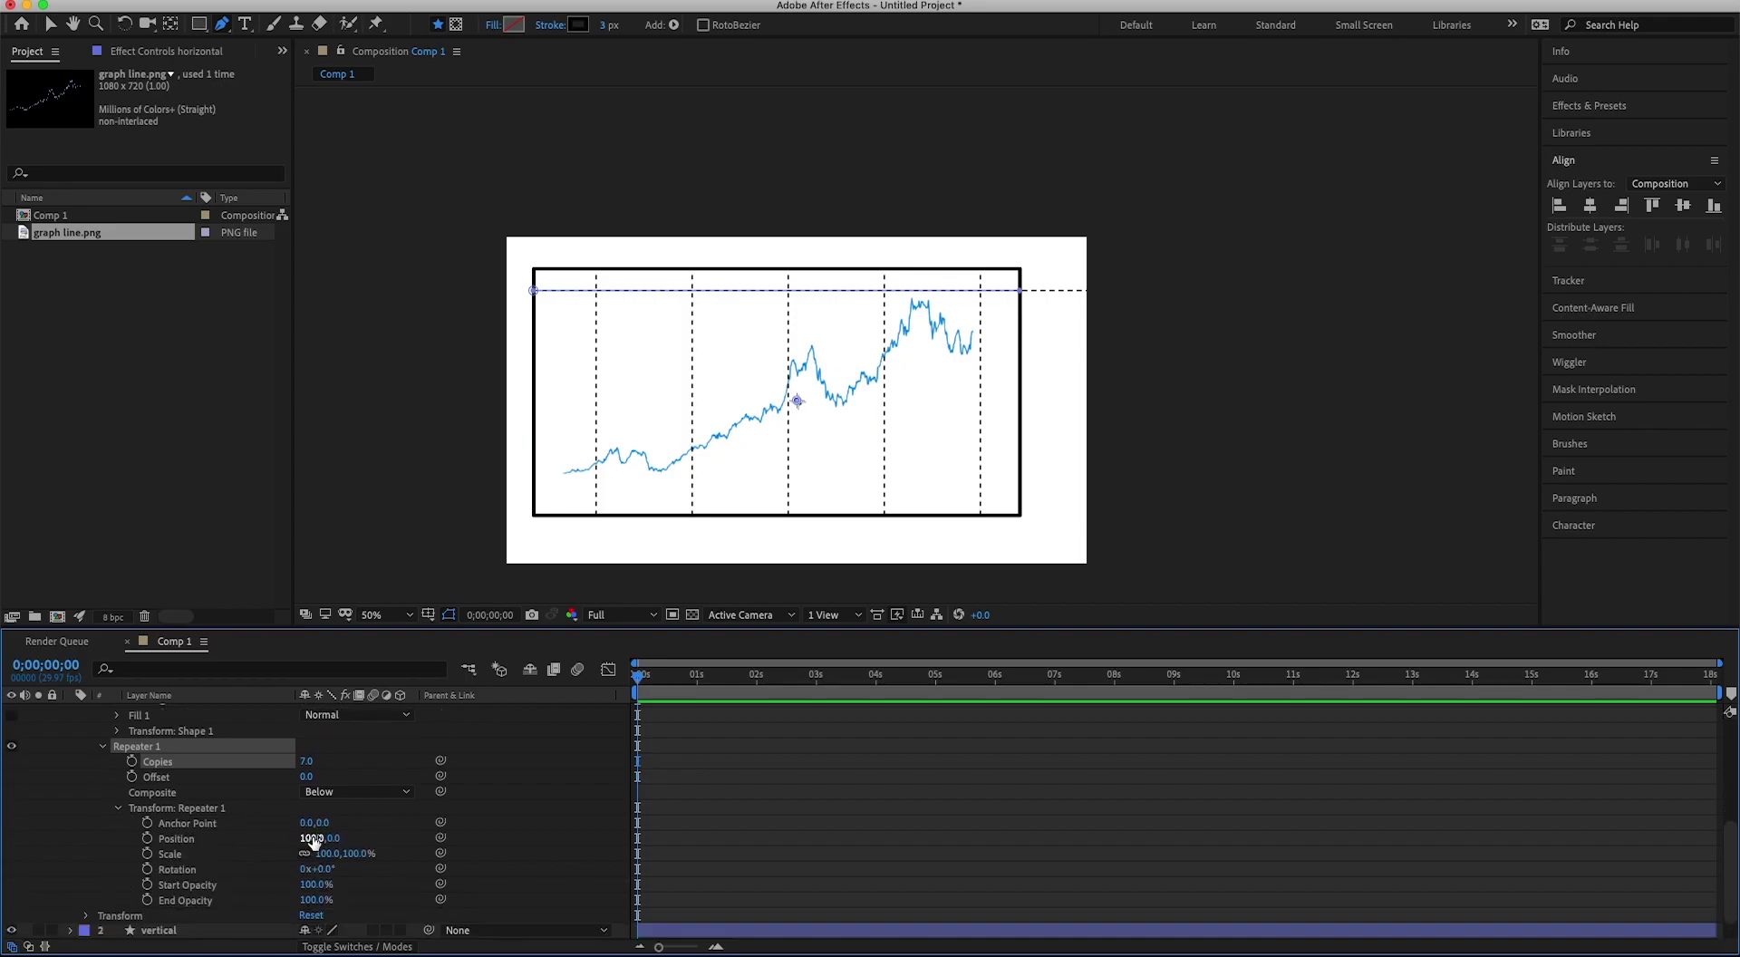
{"action": "left_click_drag", "start_coordinate": [335, 840], "coordinate": [225, 848]}
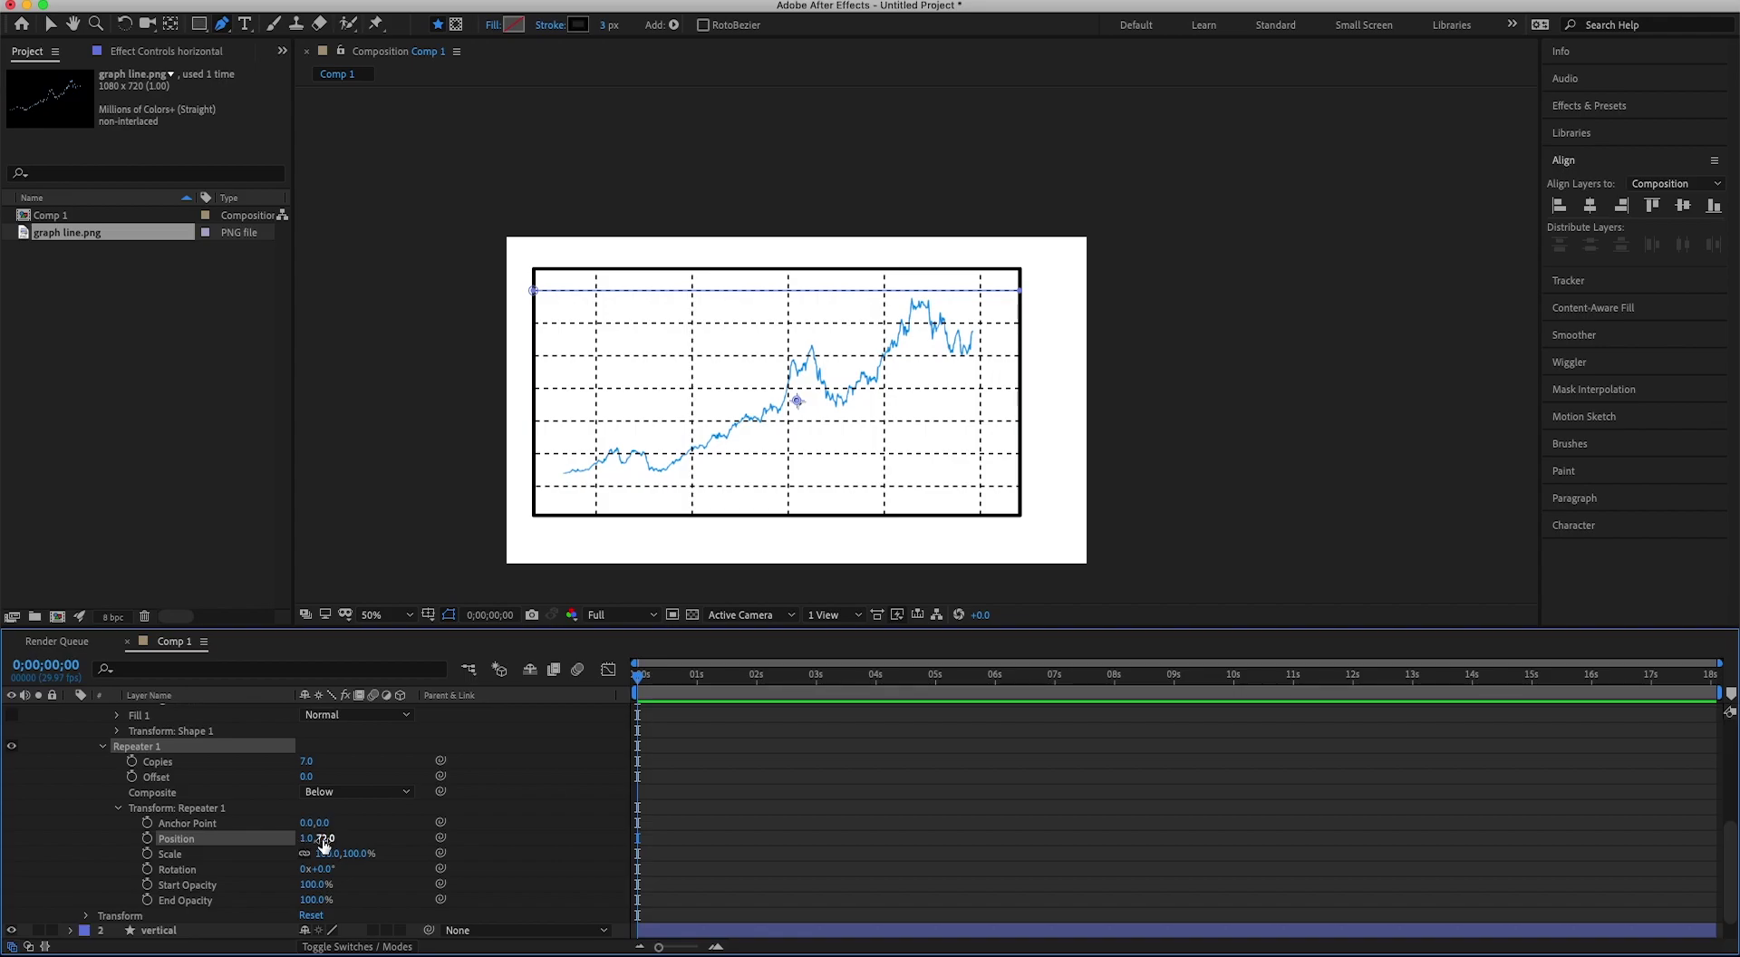
{"action": "left_click_drag", "start_coordinate": [323, 839], "coordinate": [326, 839]}
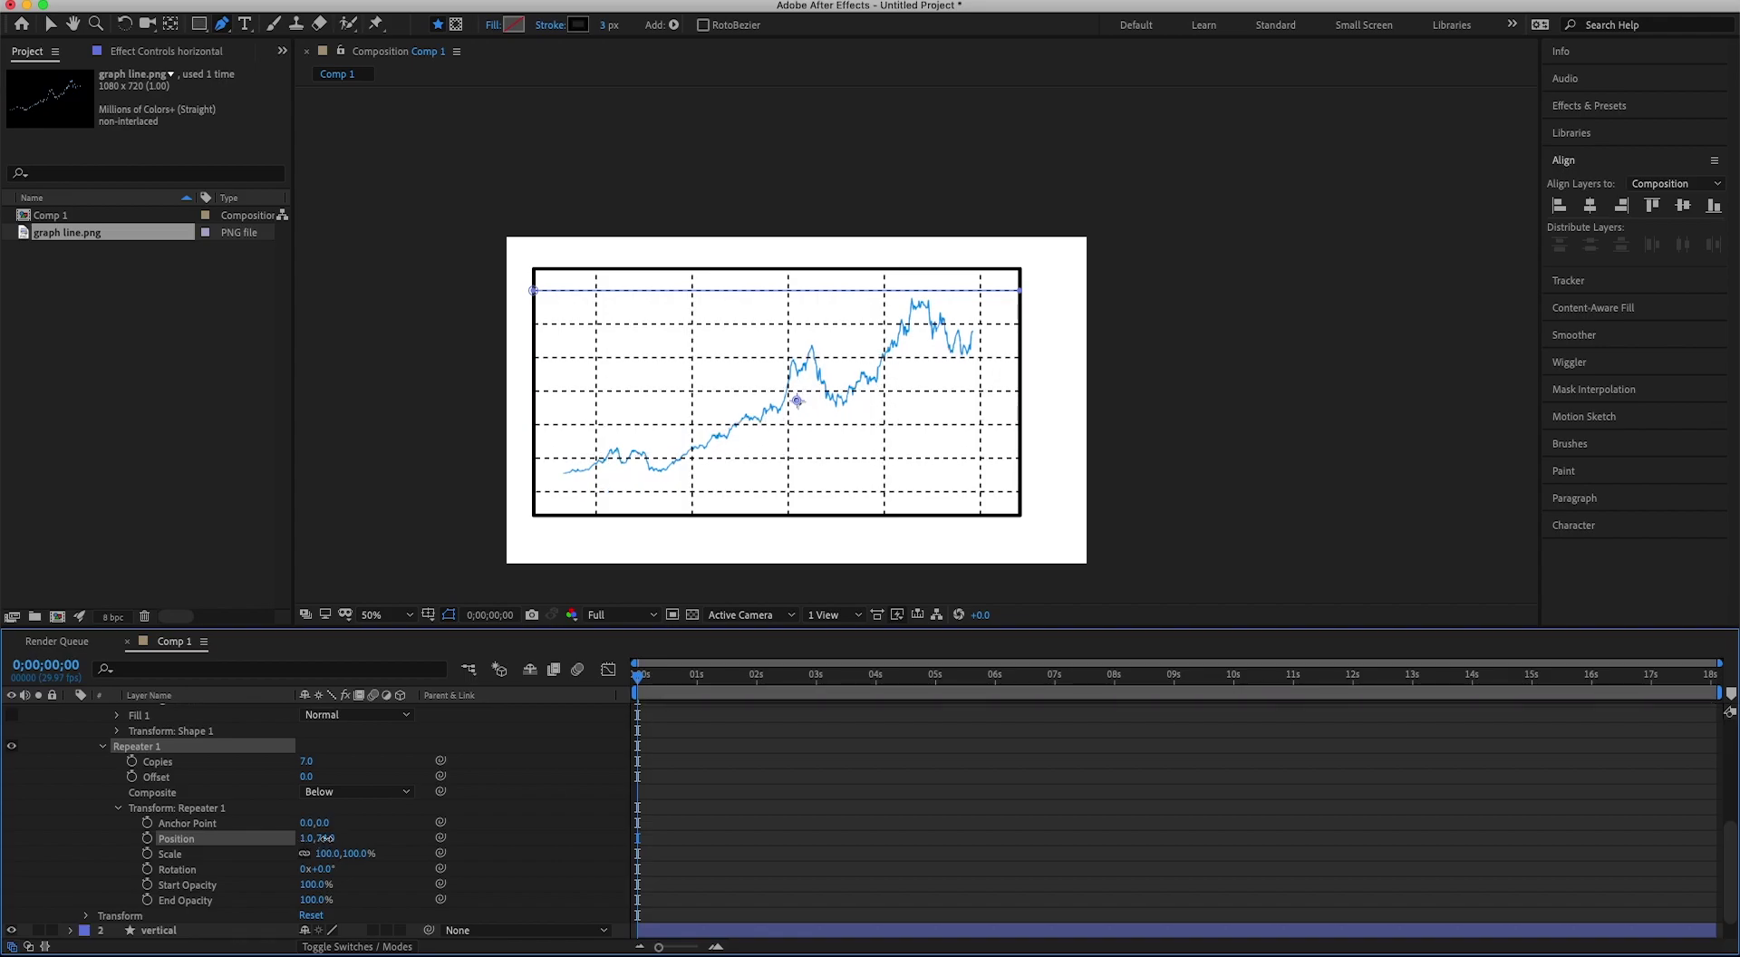
{"action": "scroll", "coordinate": [154, 779], "scroll_direction": "up", "scroll_amount": 4}
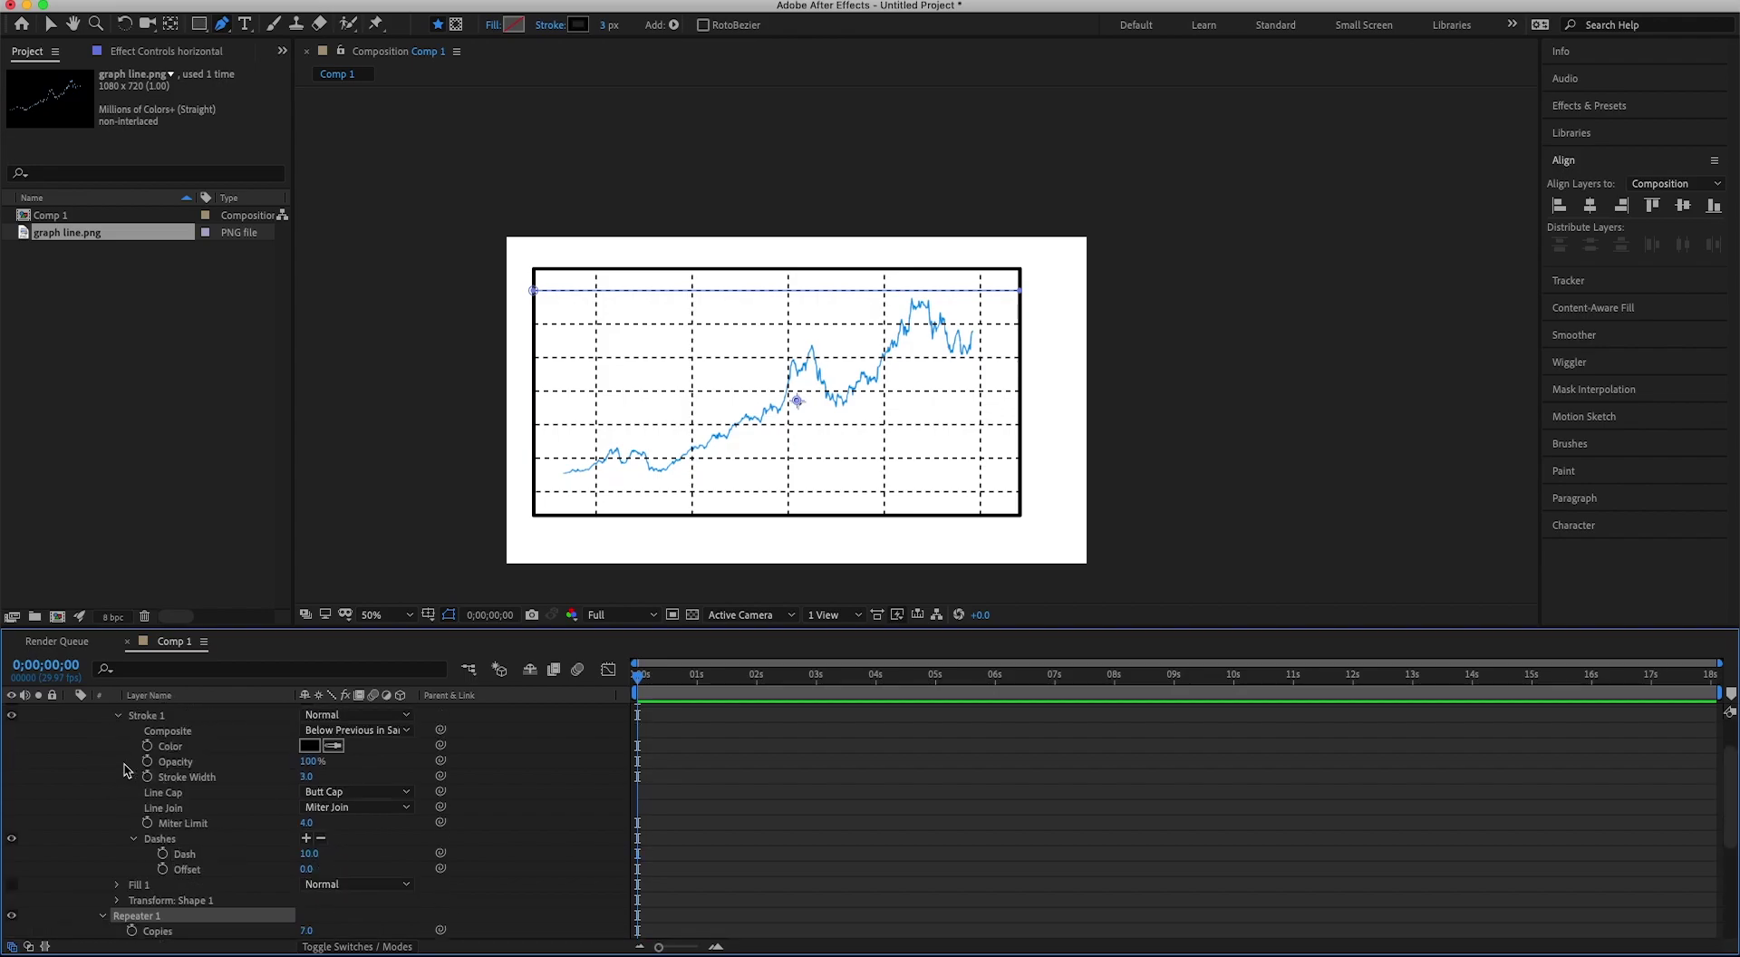
{"action": "scroll", "coordinate": [125, 770], "scroll_direction": "up", "scroll_amount": 2}
{"action": "left_click", "coordinate": [70, 712]}
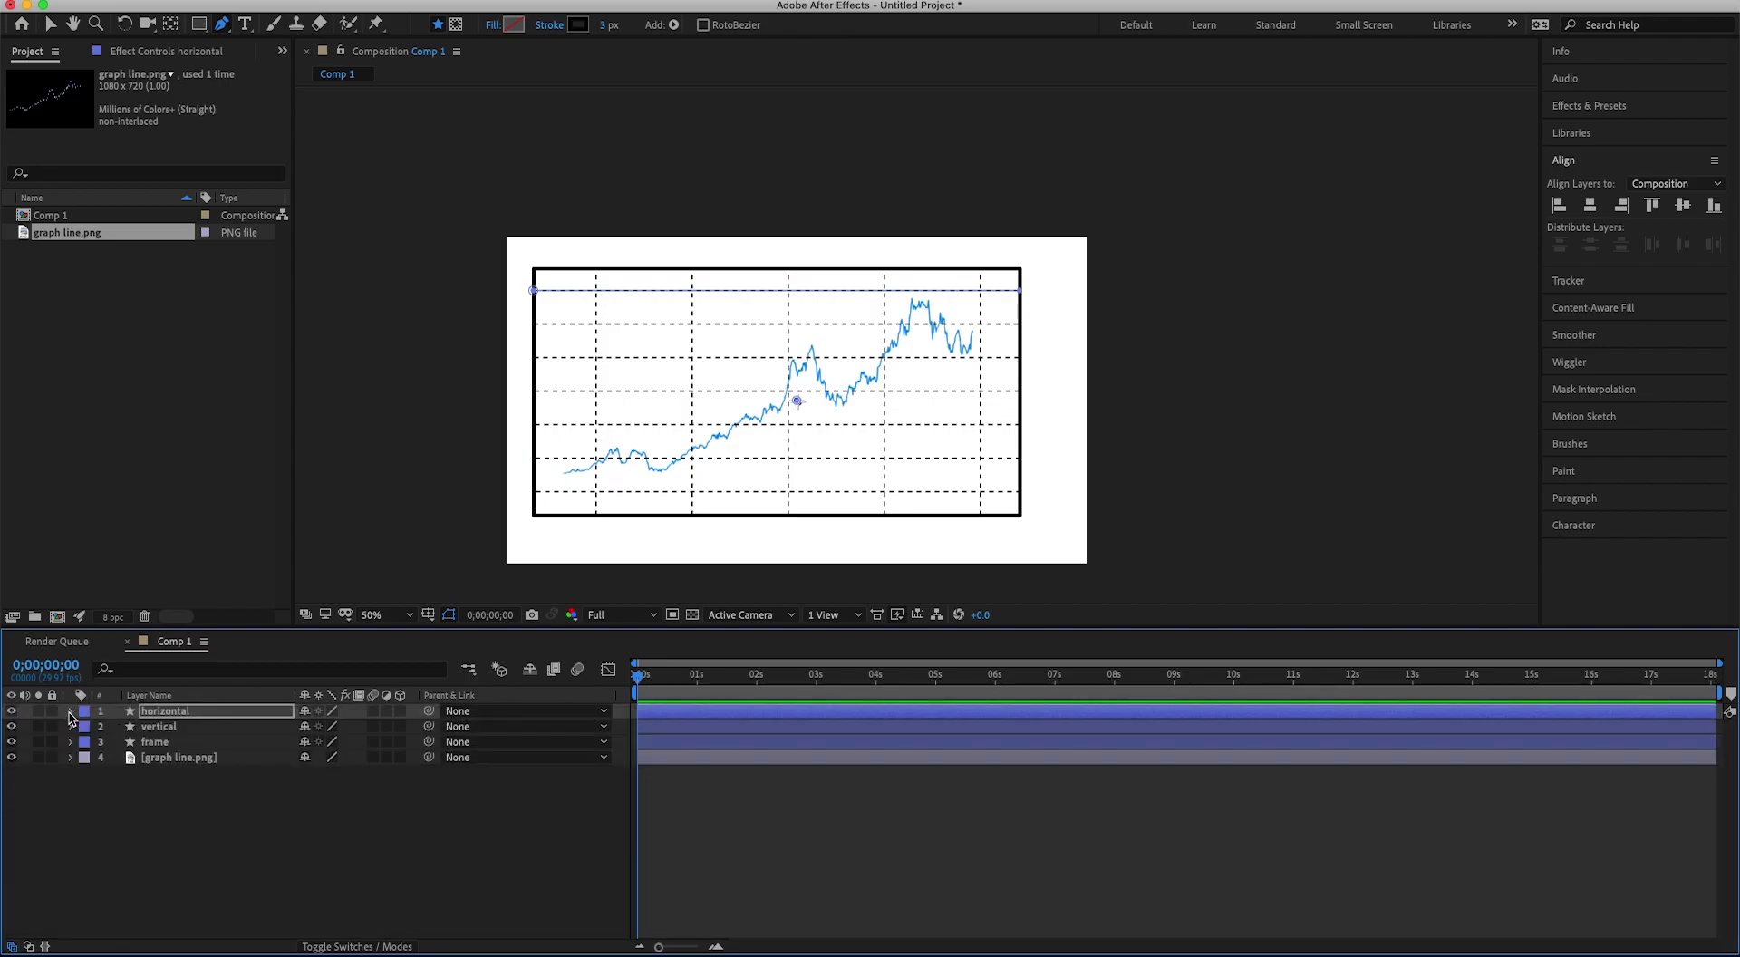
{"action": "left_click", "coordinate": [177, 792]}
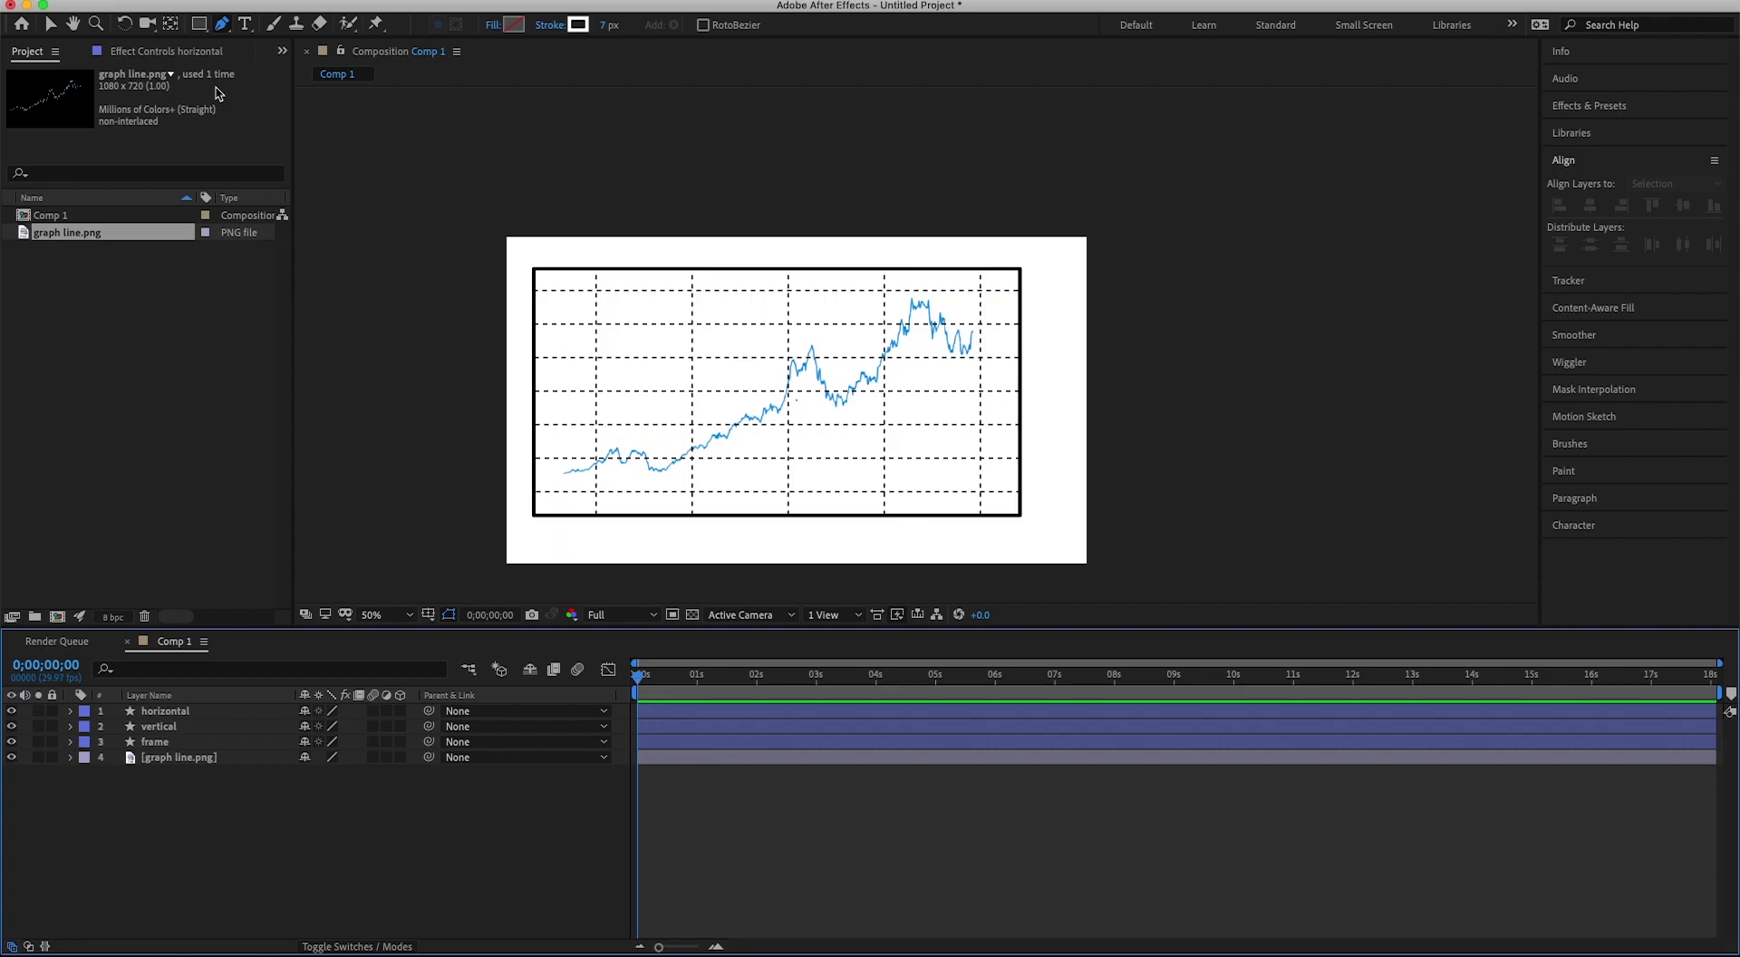
Add an opacity keyframe of 0% to the frame layer at the start of the composition.
{"action": "left_click", "coordinate": [51, 23]}
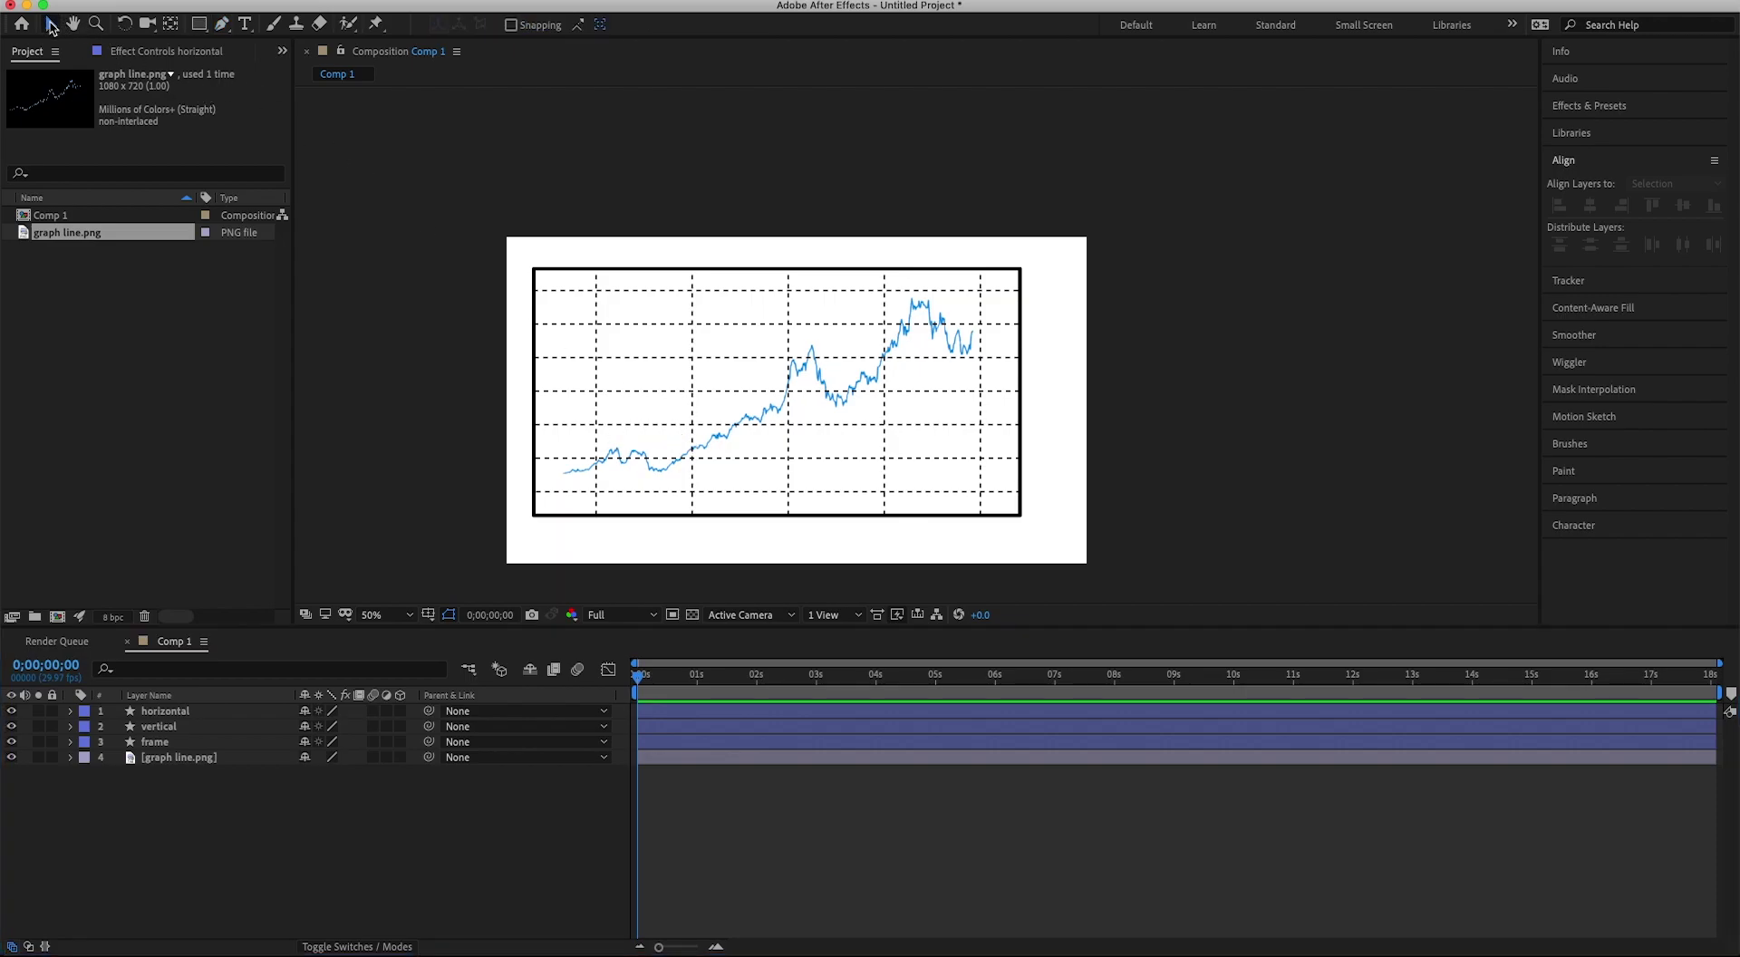
{"action": "left_click", "coordinate": [180, 745]}
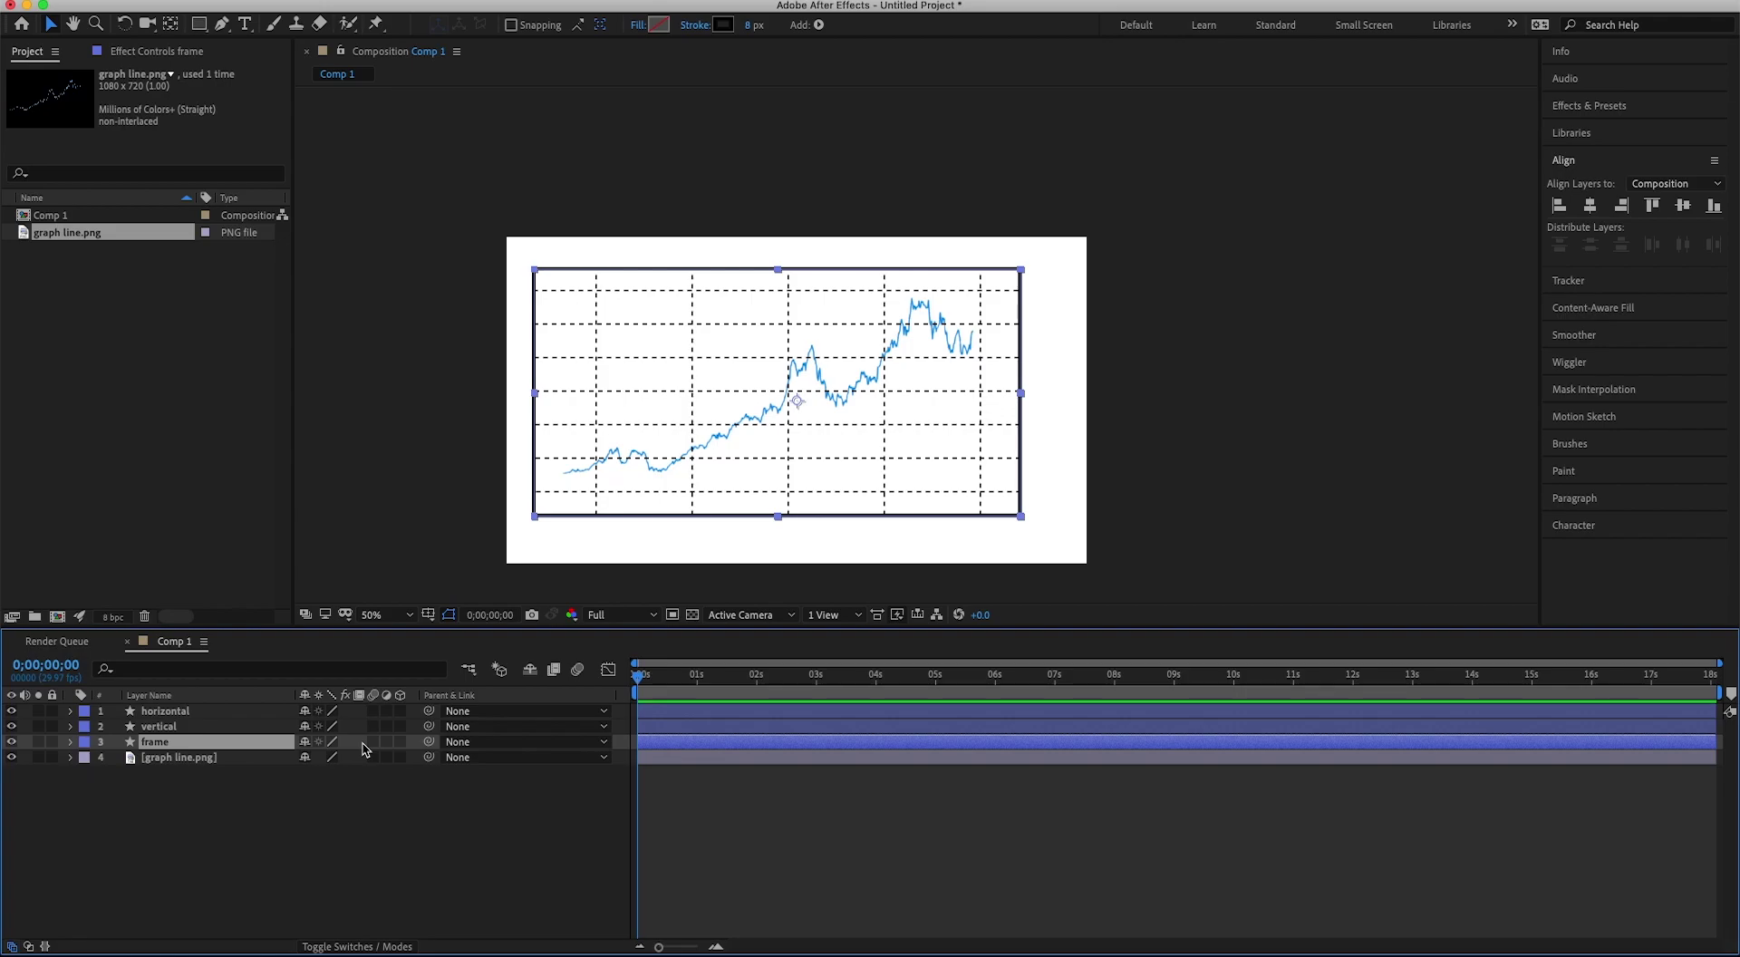
{"action": "key", "text": "t"}
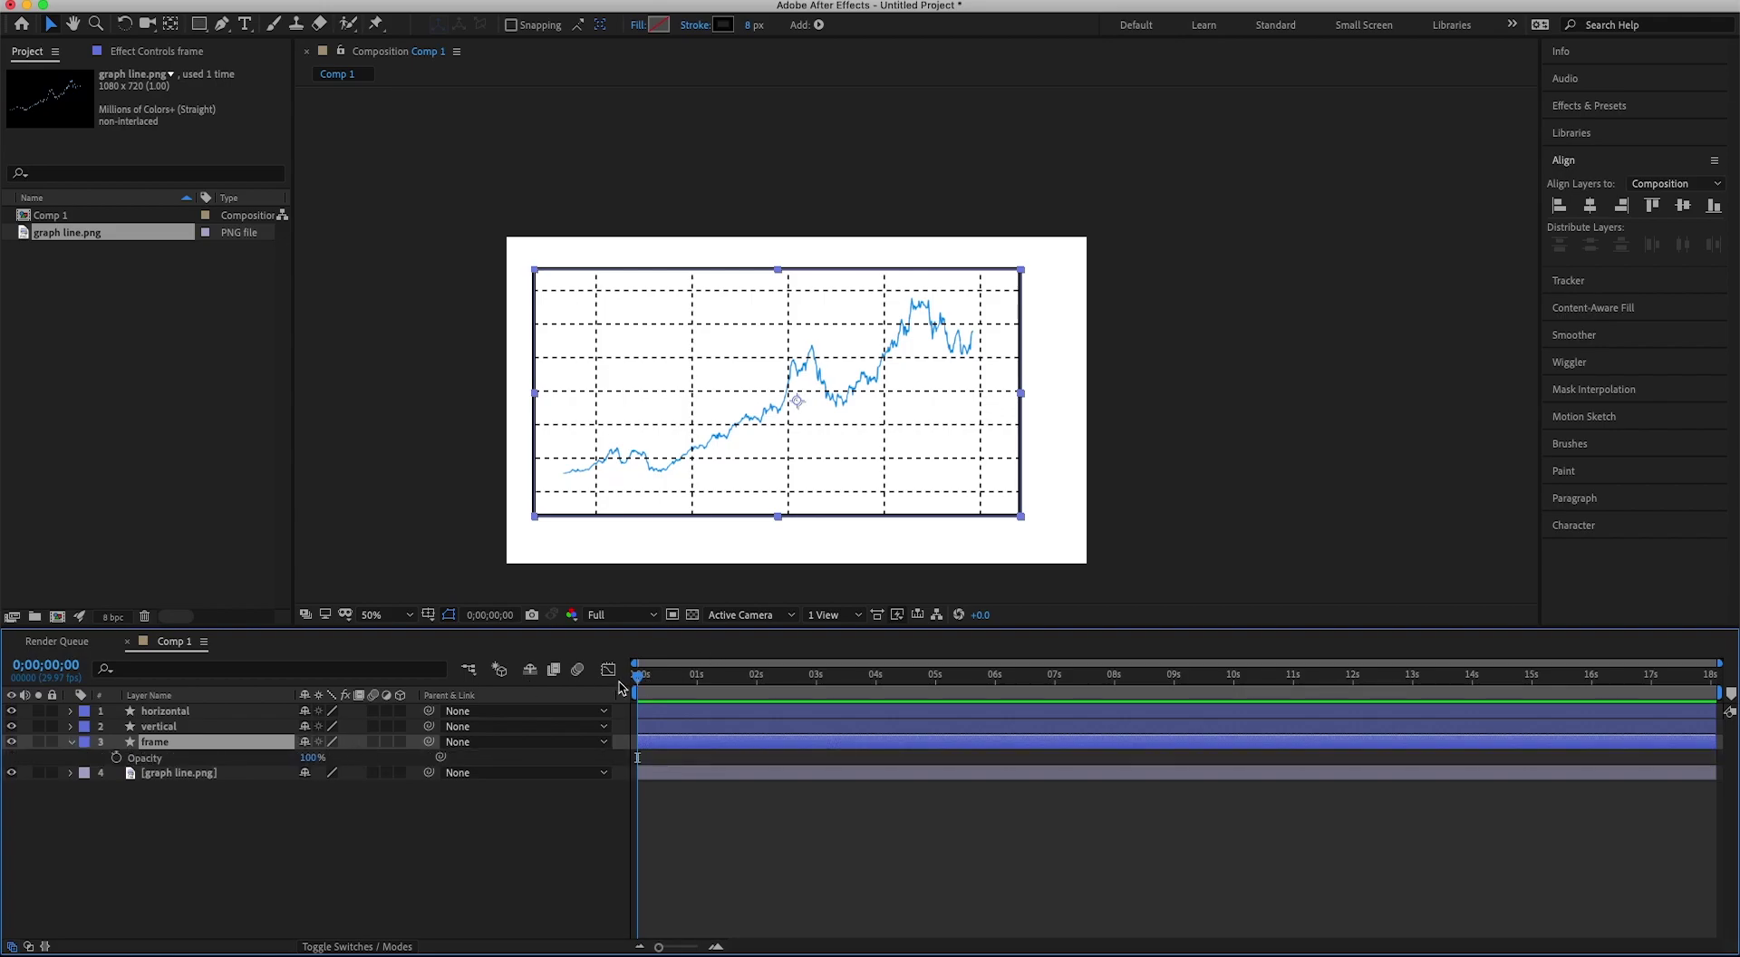
{"action": "left_click", "coordinate": [116, 758]}
{"action": "left_click", "coordinate": [310, 758]}
{"action": "type", "text": "0"}
{"action": "key", "text": "Return"}
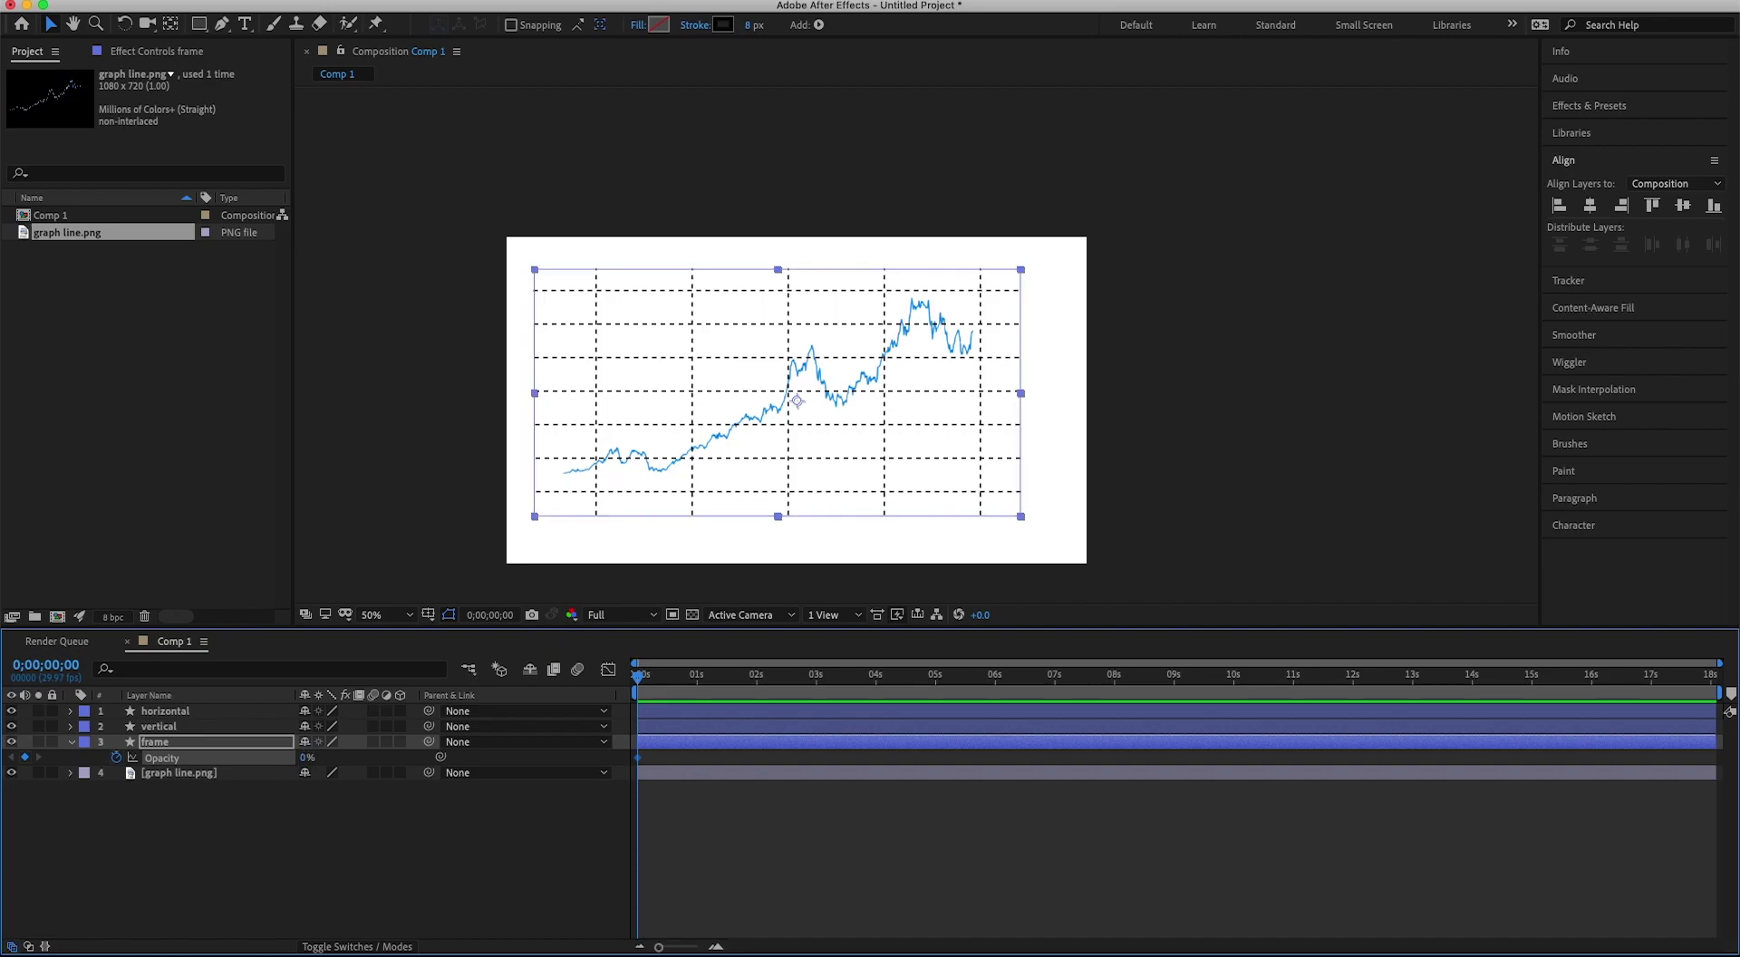
Set the frame layer's opacity to 100% at the 1-second mark so it fades in.
{"action": "left_click", "coordinate": [697, 689]}
{"action": "left_click", "coordinate": [305, 760]}
{"action": "type", "text": "100"}
{"action": "key", "text": "Return"}
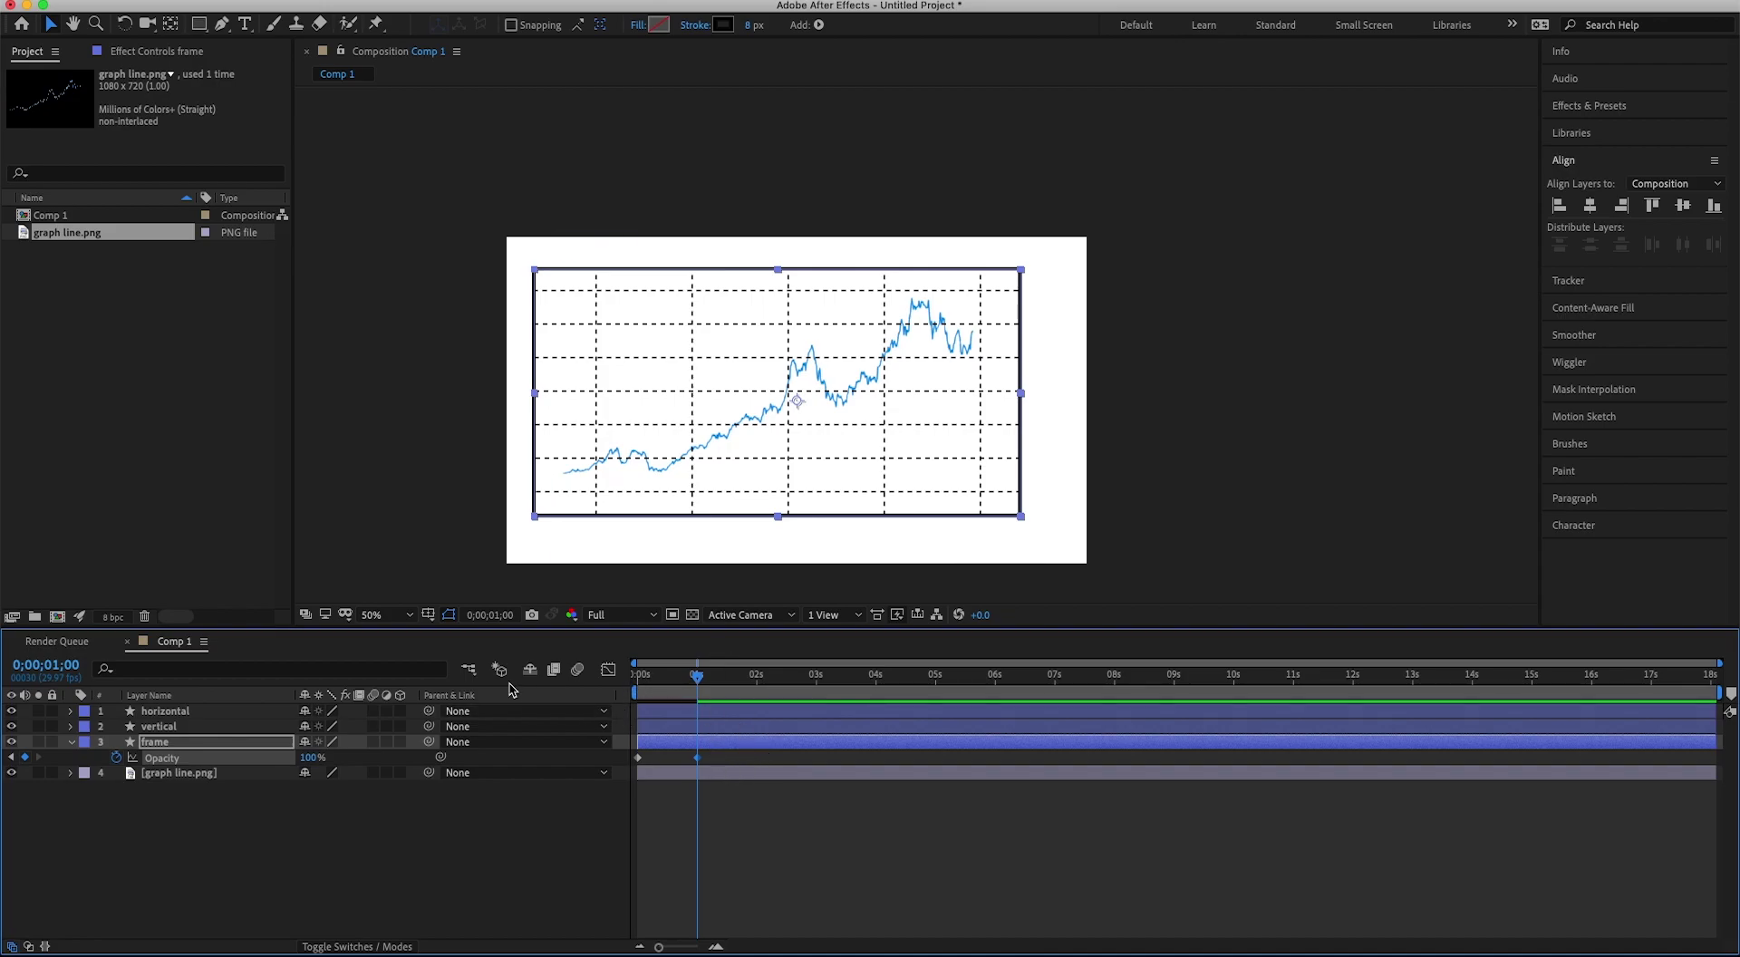
Add opacity keyframes to the horizontal and vertical layers at the 1-second mark, then deselect everything.
{"action": "left_click", "coordinate": [173, 713]}
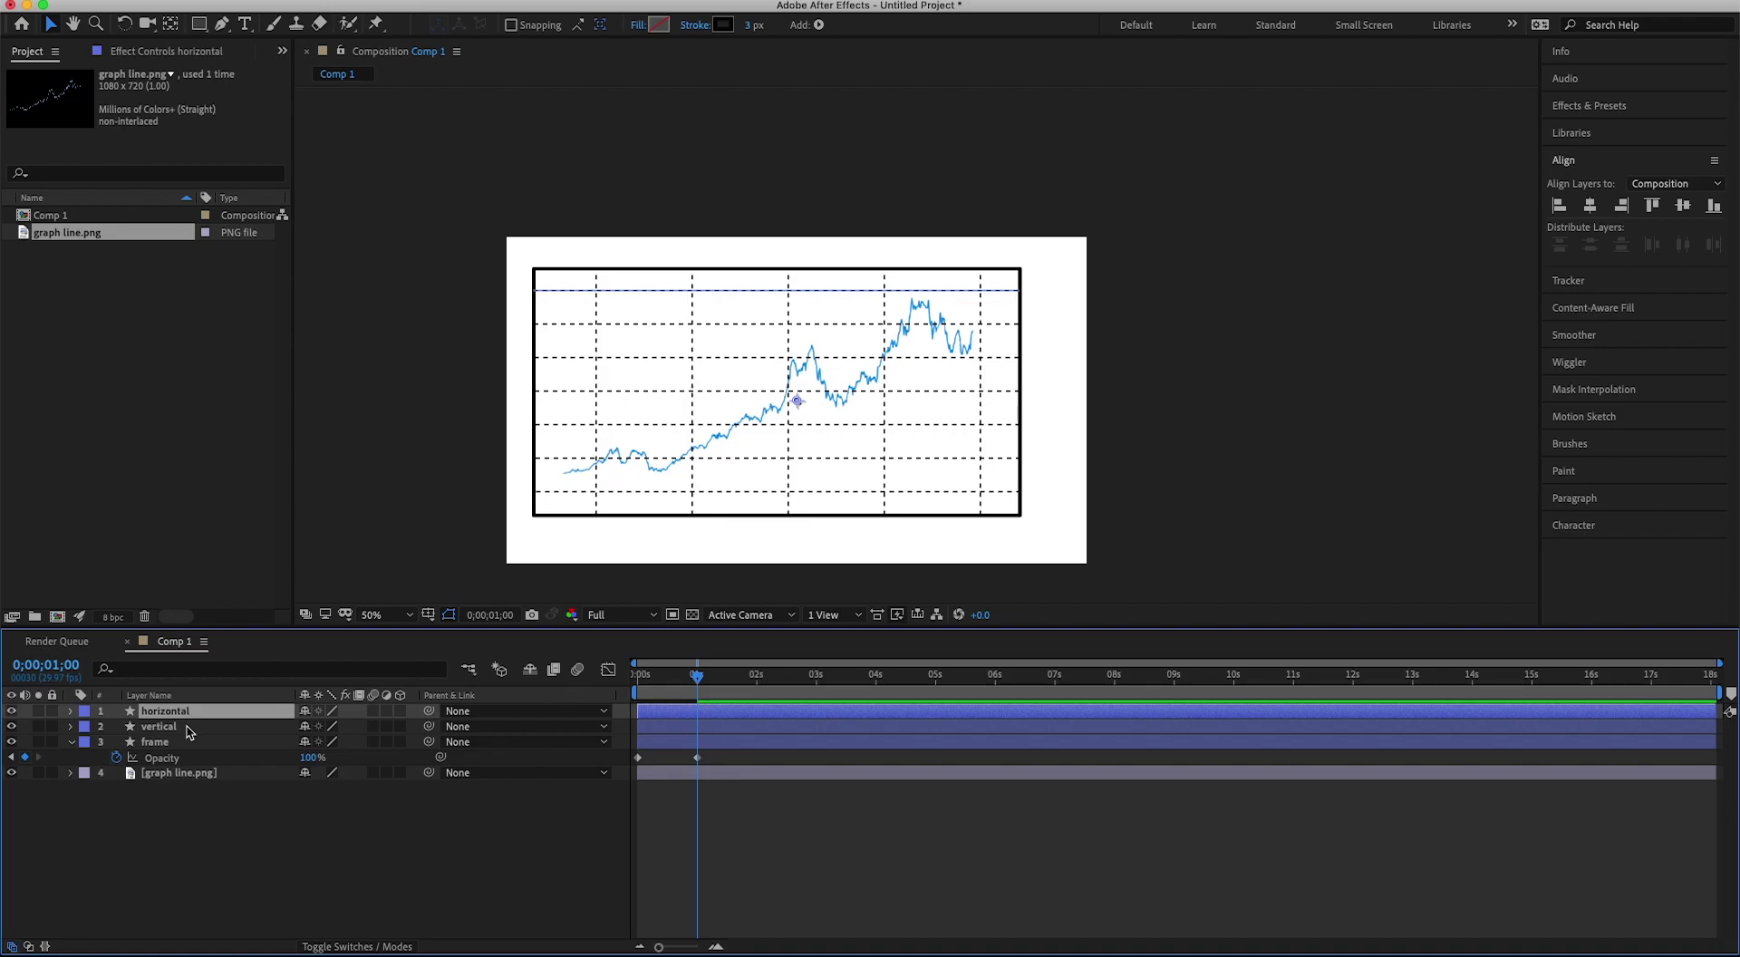
{"action": "left_click", "coordinate": [188, 727], "text": "shift"}
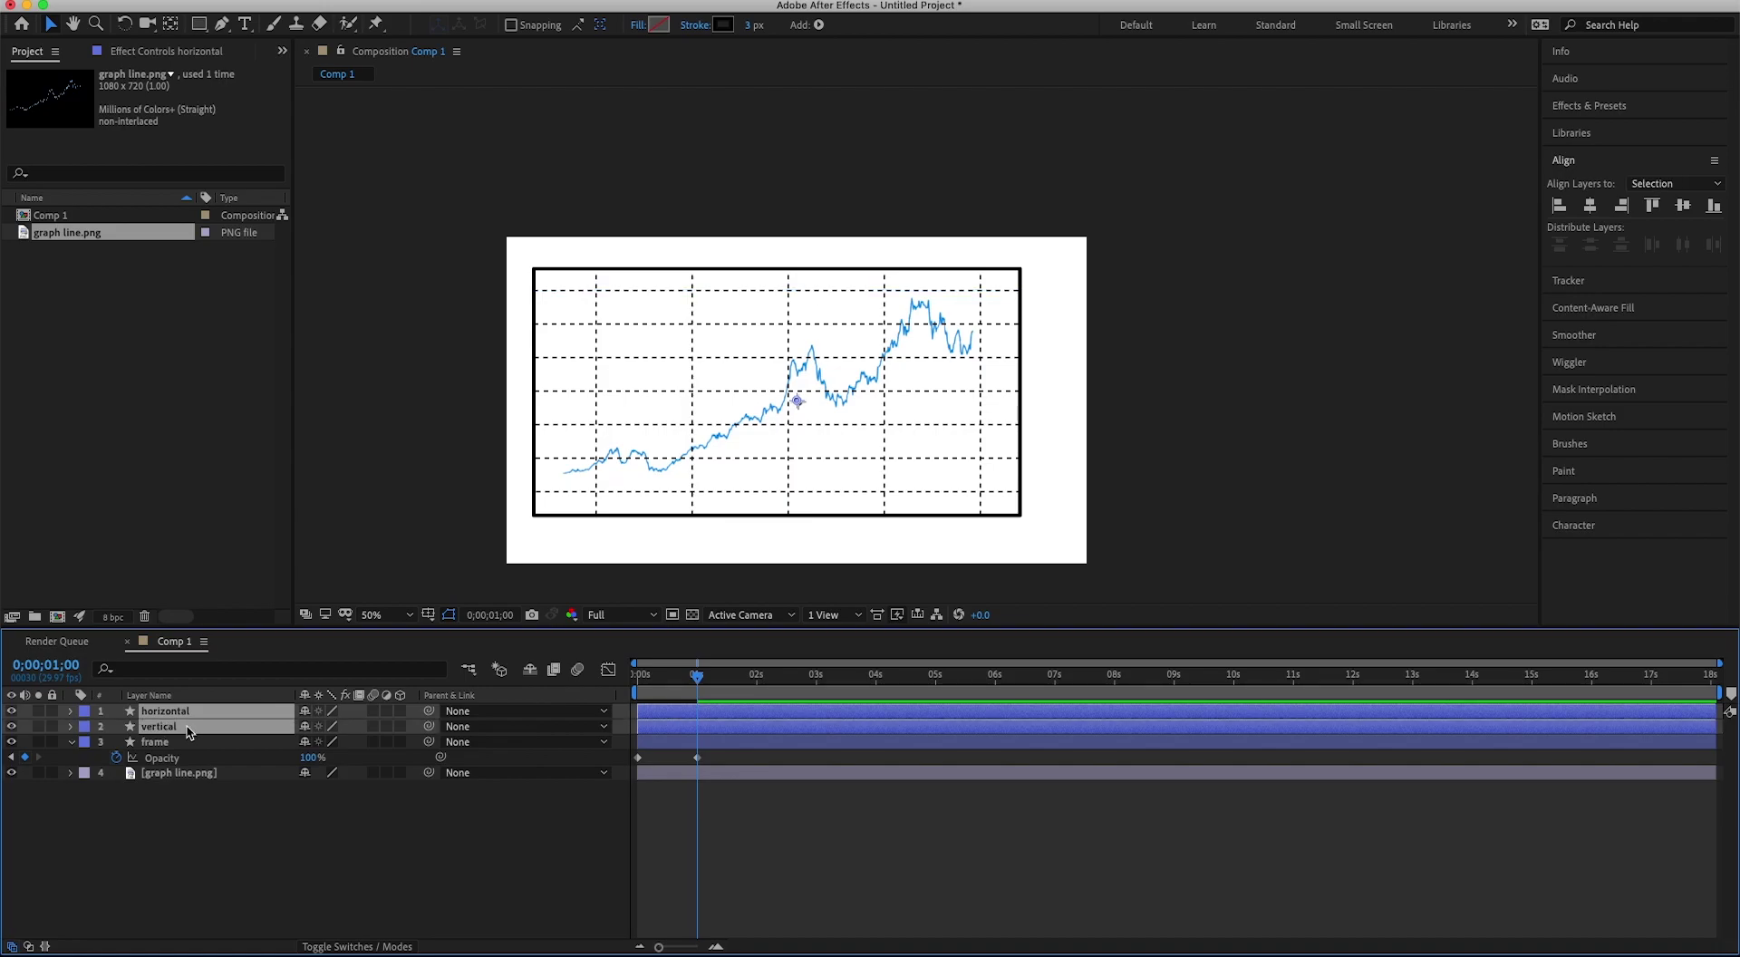
{"action": "key", "text": "t"}
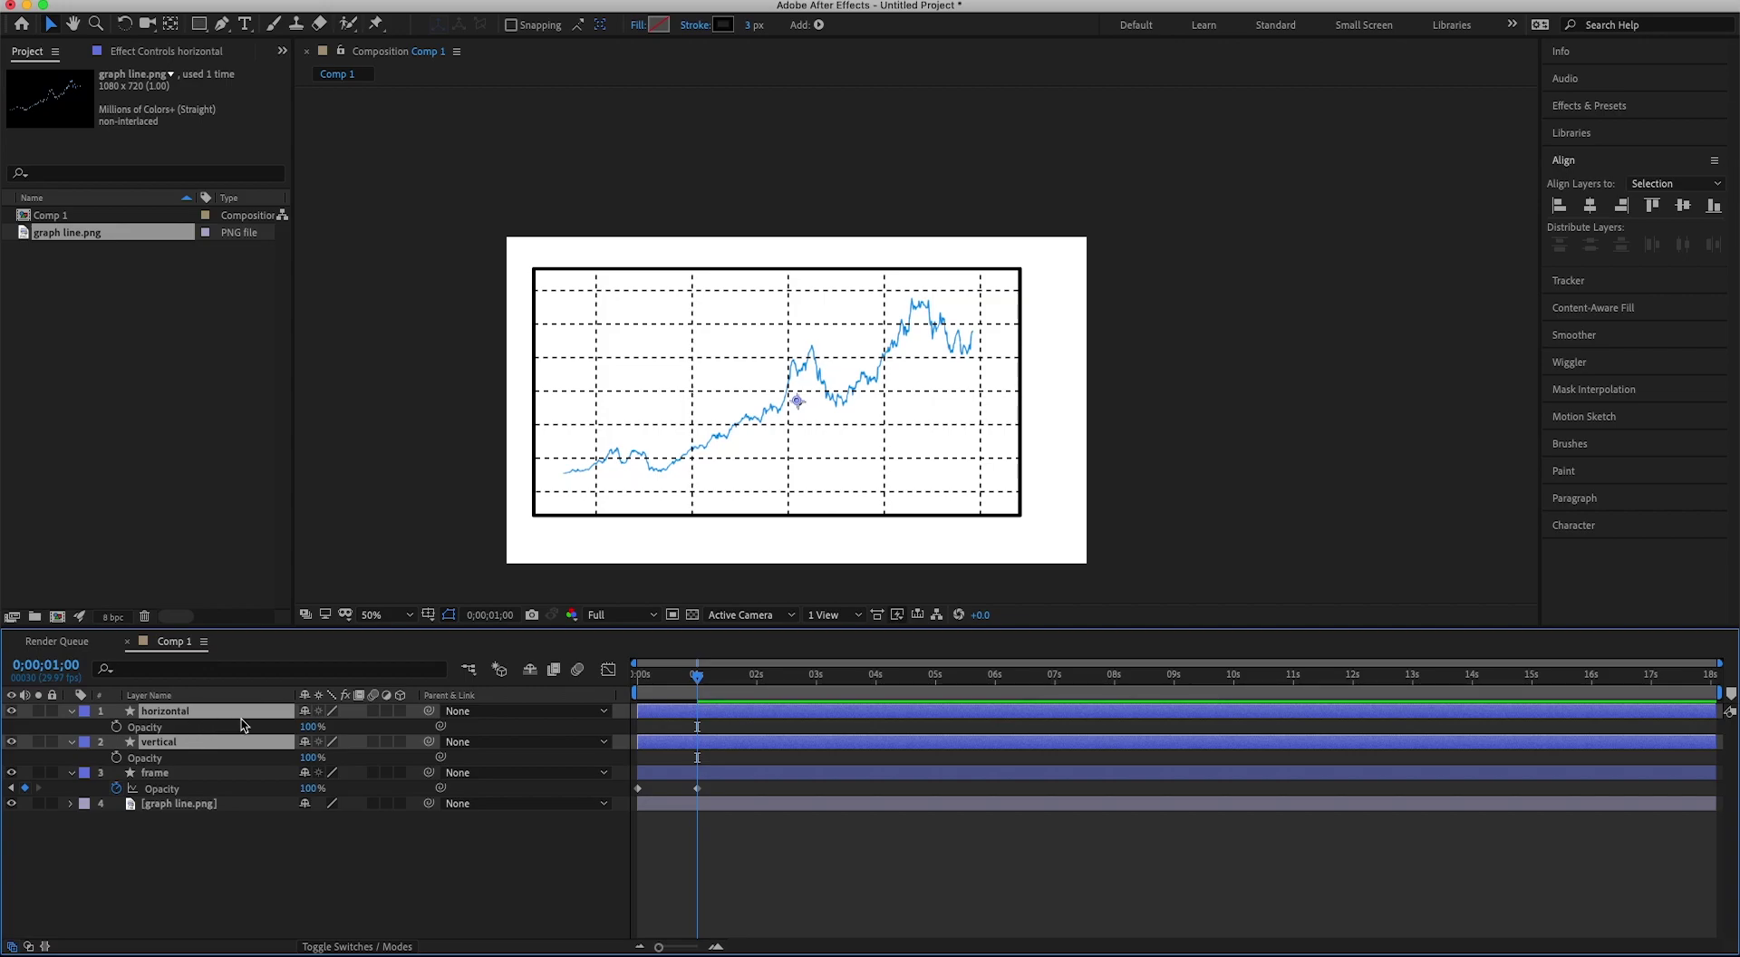
{"action": "left_click", "coordinate": [116, 727]}
{"action": "key", "text": "F2"}
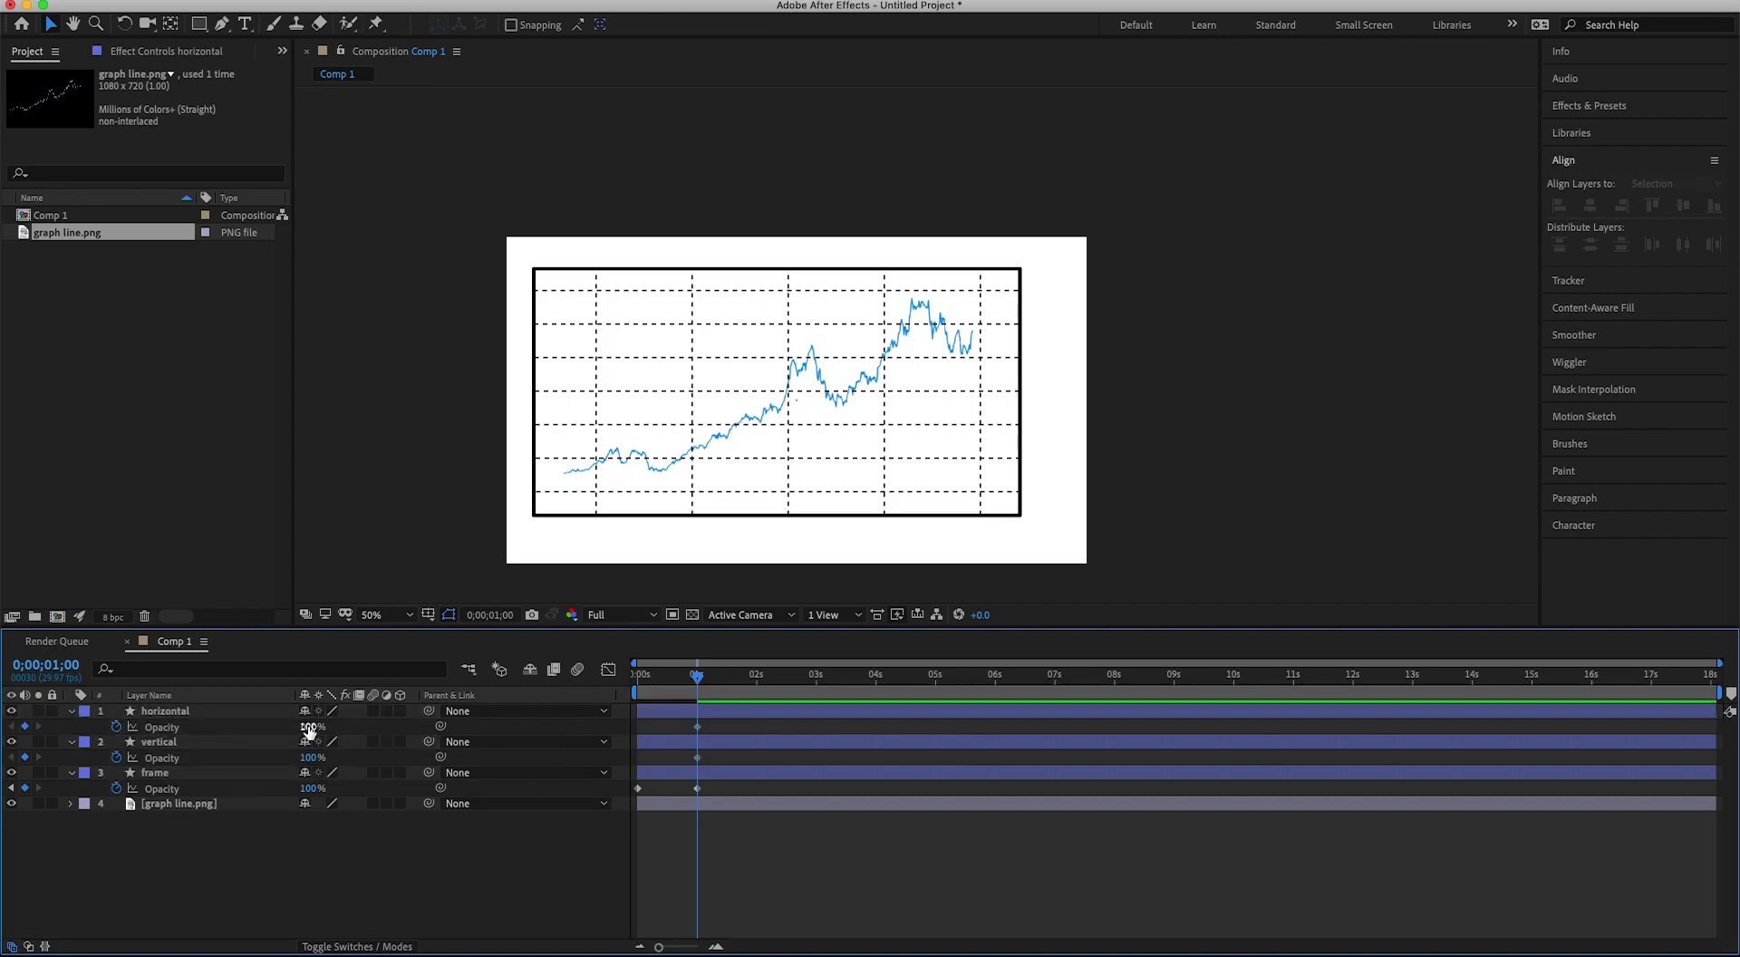
Set the opacity of both the horizontal and vertical layers to 0% at the 1-second mark.
{"action": "left_click", "coordinate": [216, 712]}
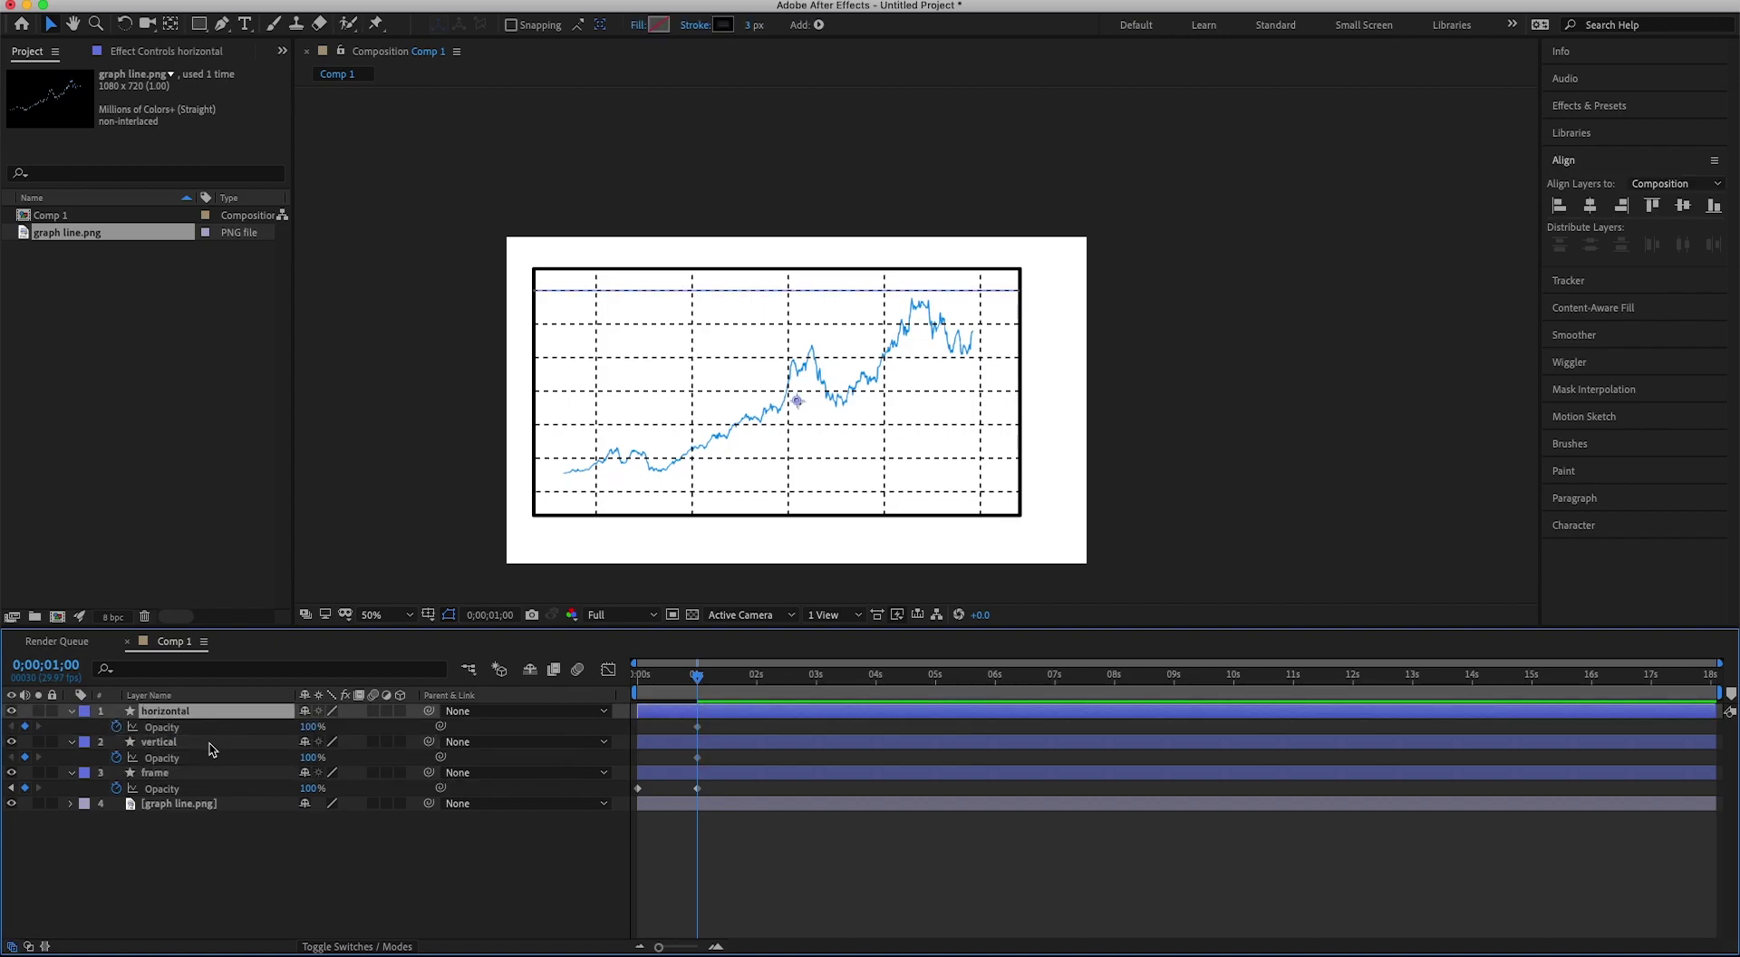
{"action": "left_click", "coordinate": [211, 744], "text": "shift"}
{"action": "left_click", "coordinate": [308, 725]}
{"action": "type", "text": "0"}
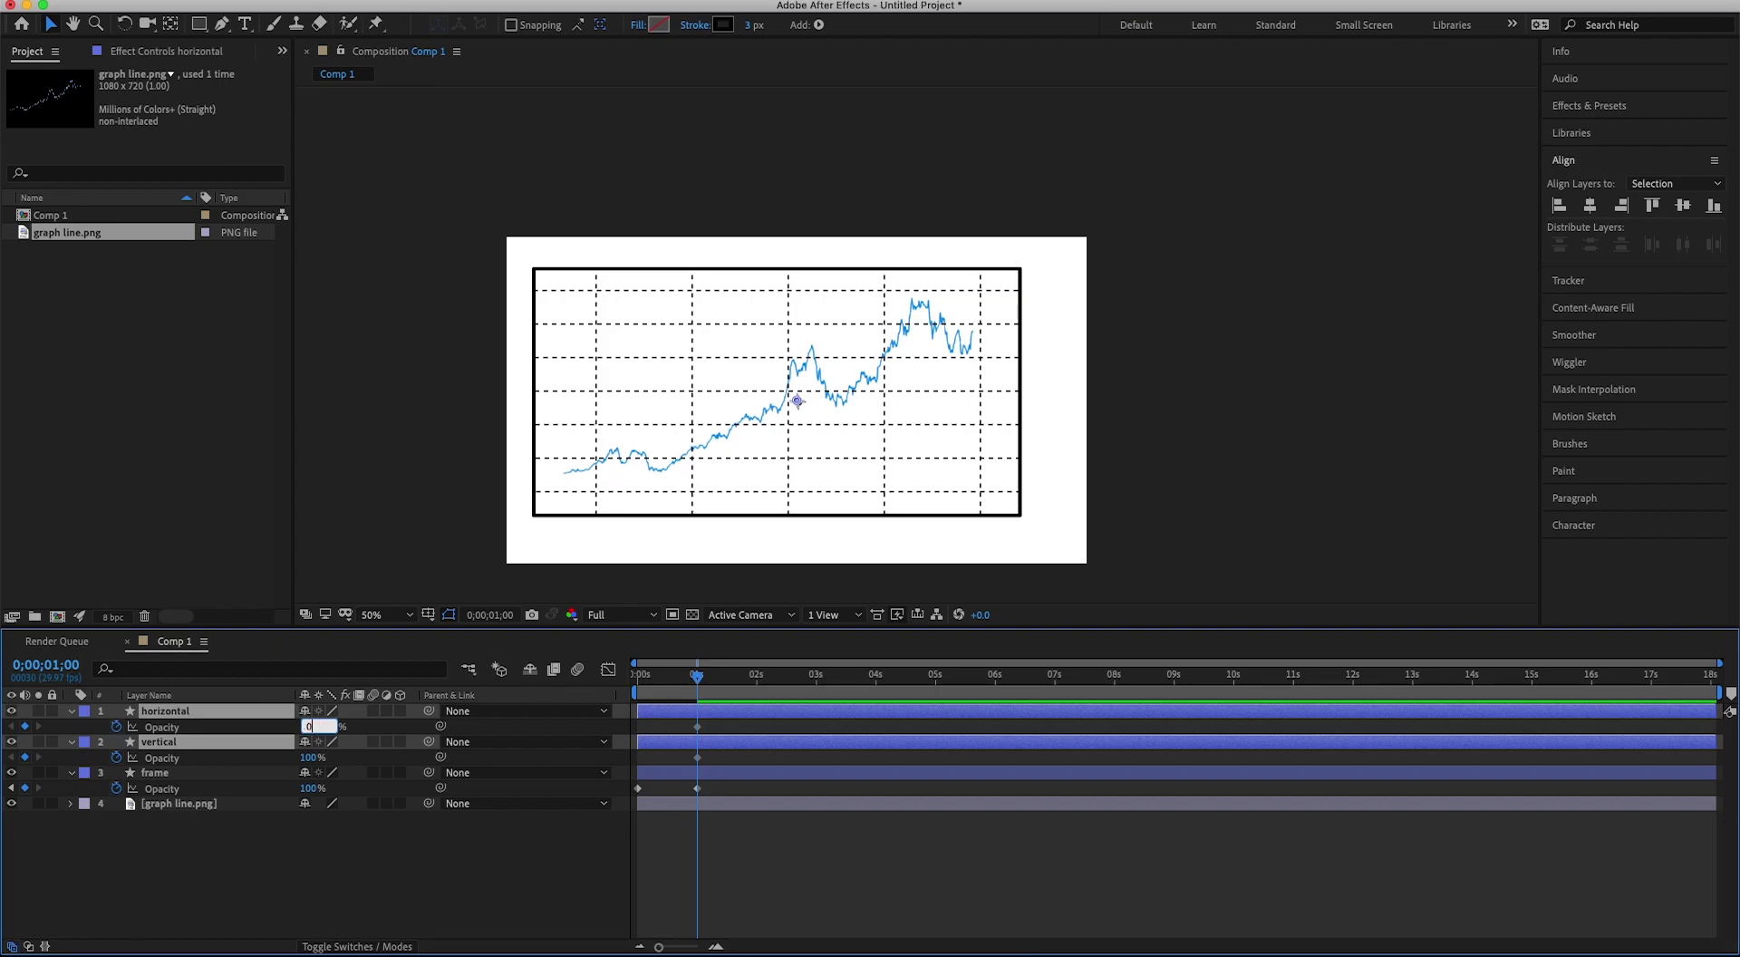
{"action": "key", "text": "Return"}
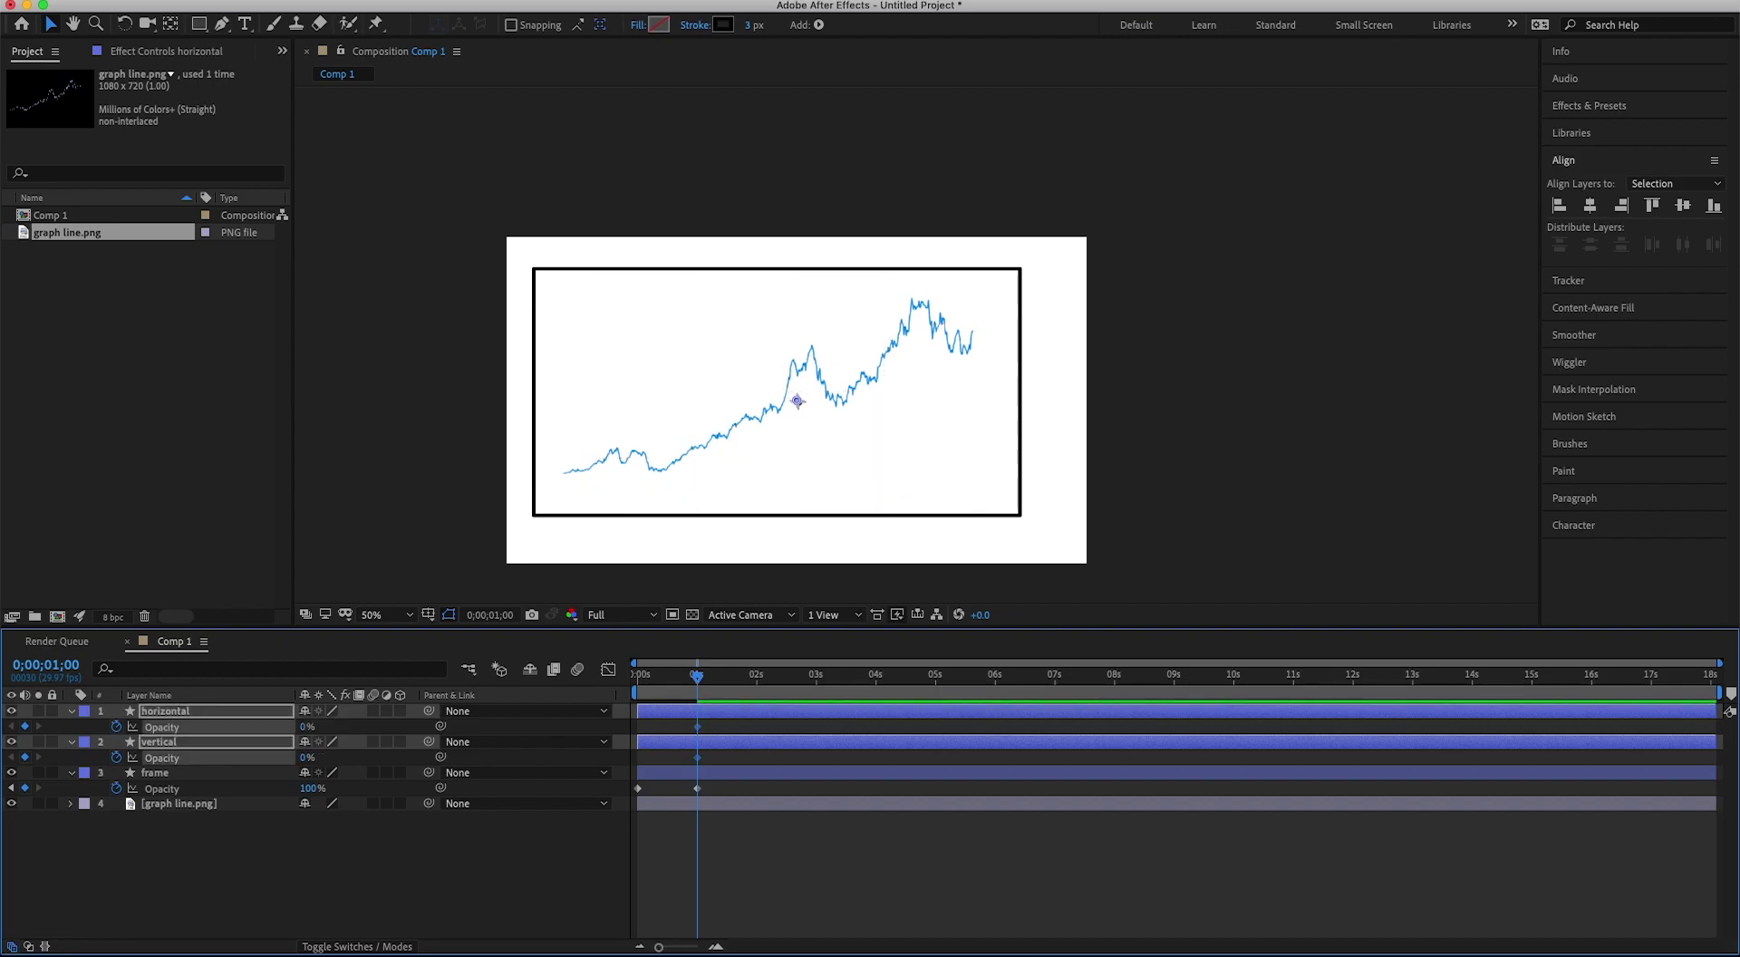
Set the opacity of the horizontal and vertical layers to 20% at the 2-second mark so the grid lines fade in faintly.
{"action": "left_click", "coordinate": [758, 689]}
{"action": "key", "text": "equal"}
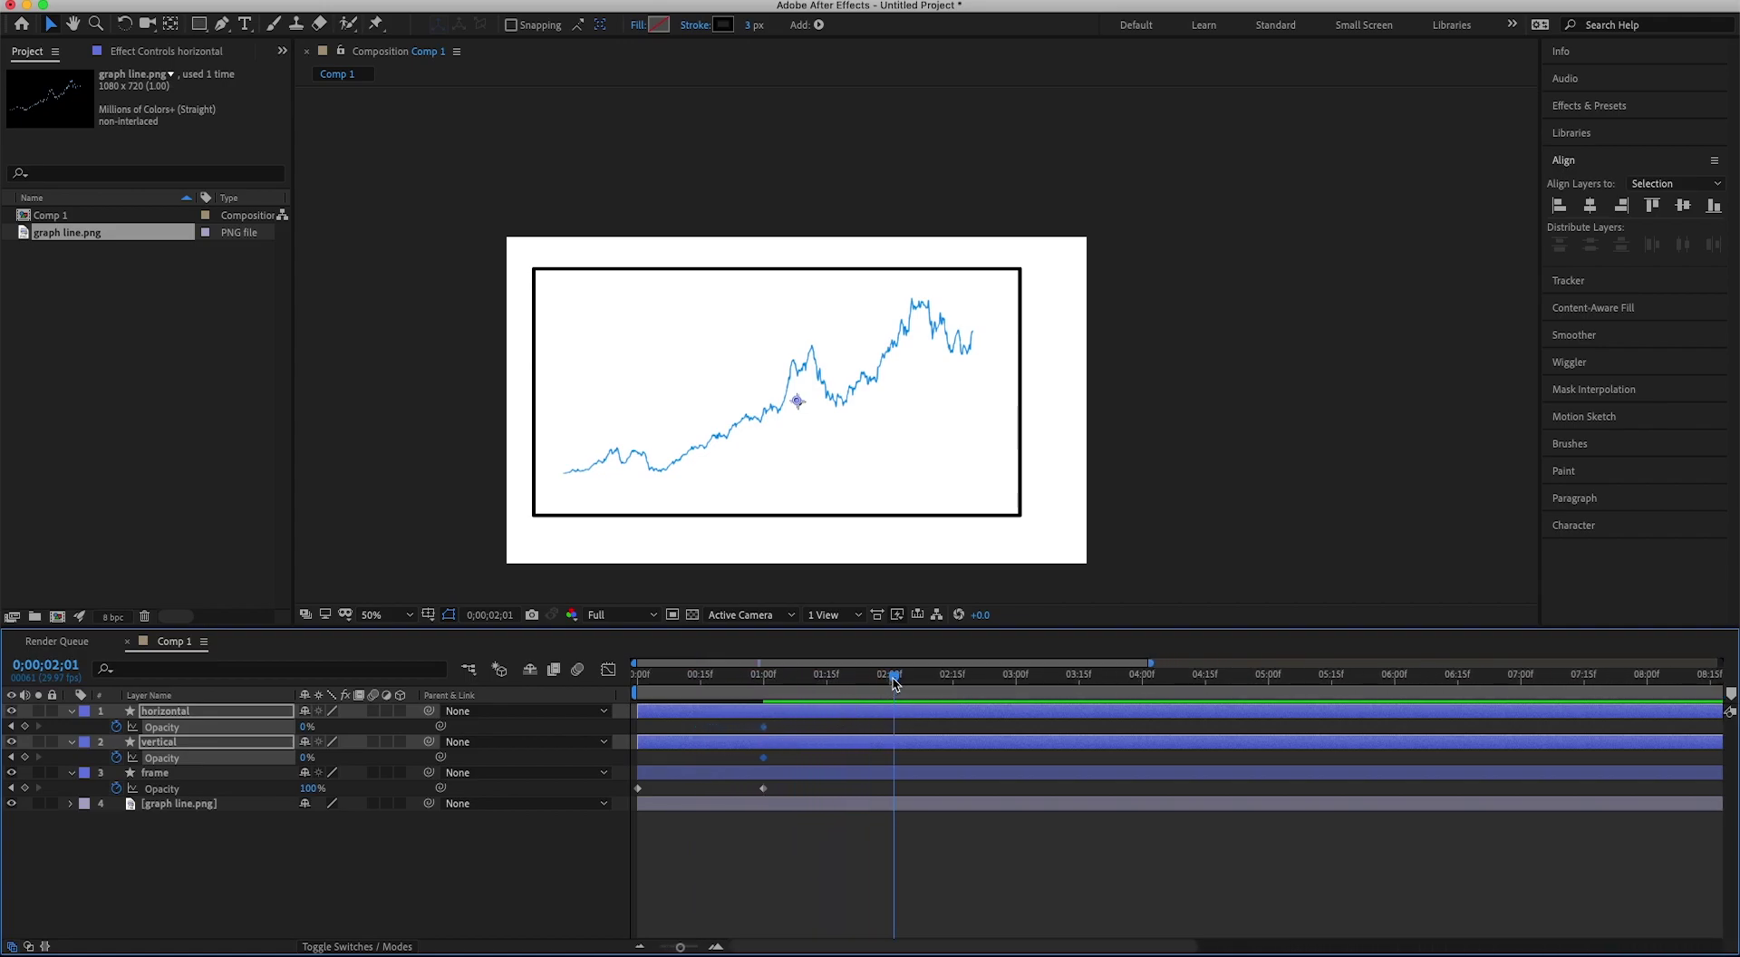
{"action": "left_click_drag", "start_coordinate": [893, 684], "coordinate": [891, 686]}
{"action": "left_click", "coordinate": [306, 727]}
{"action": "key", "text": "Return"}
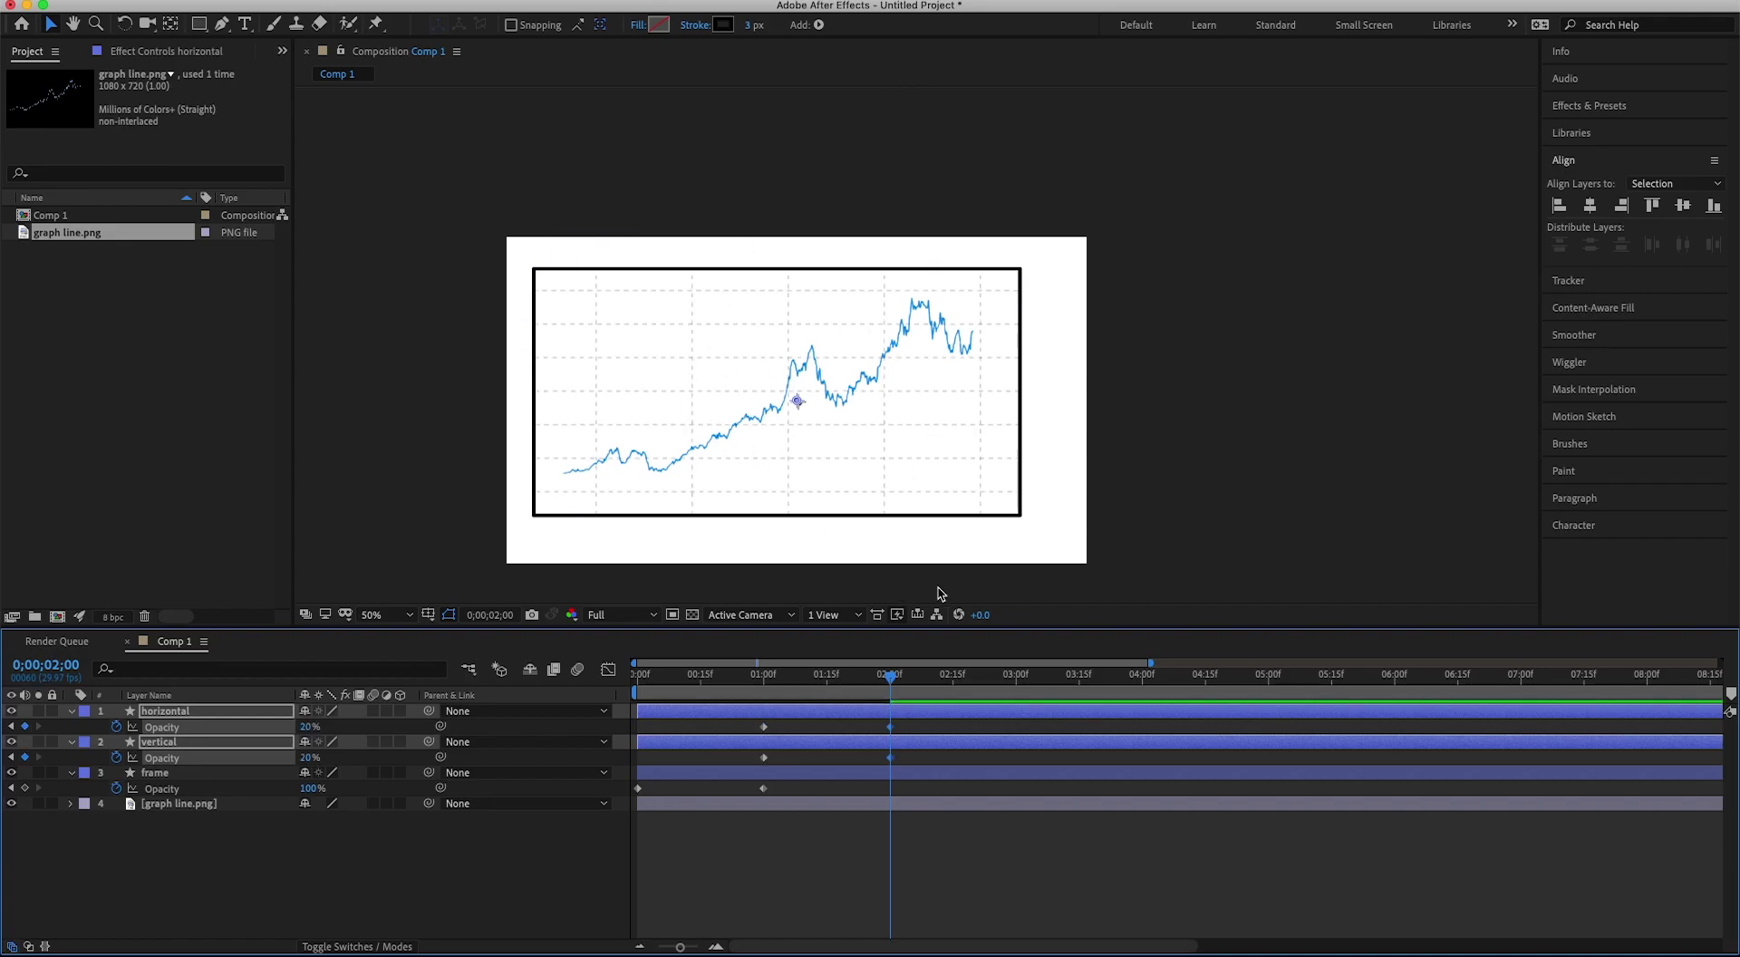
{"action": "key", "text": "minus"}
{"action": "key", "text": "minus"}
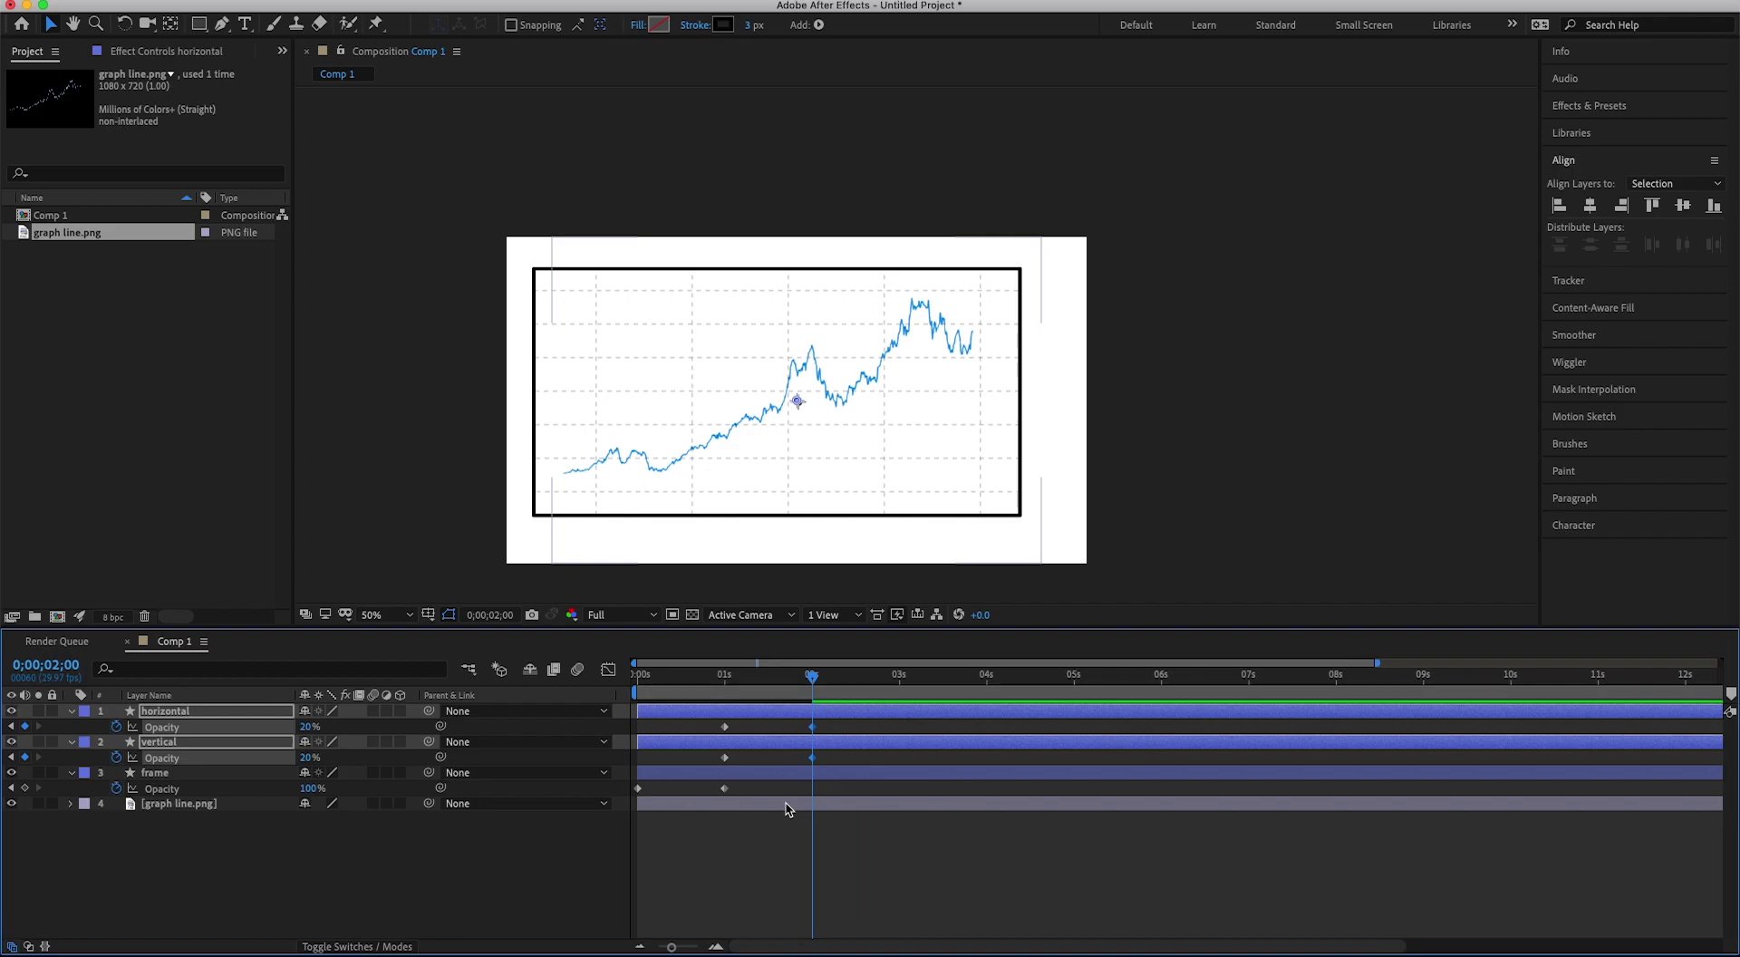